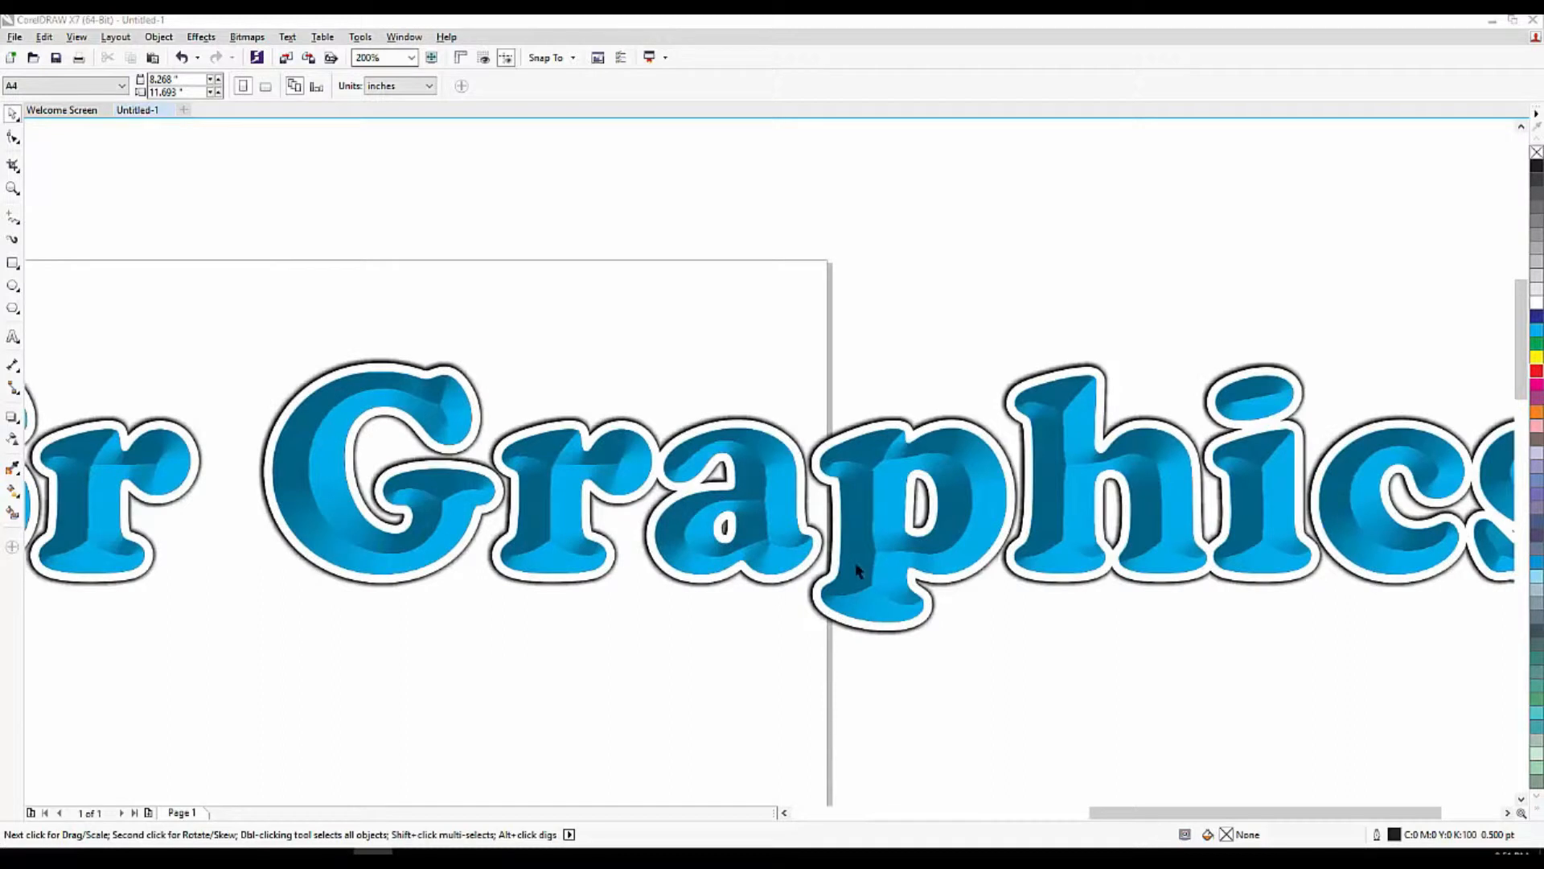
Delete the finished blue "Sr Graphics" sample lettering from the drawing
scroll(724, 497, down, 1)
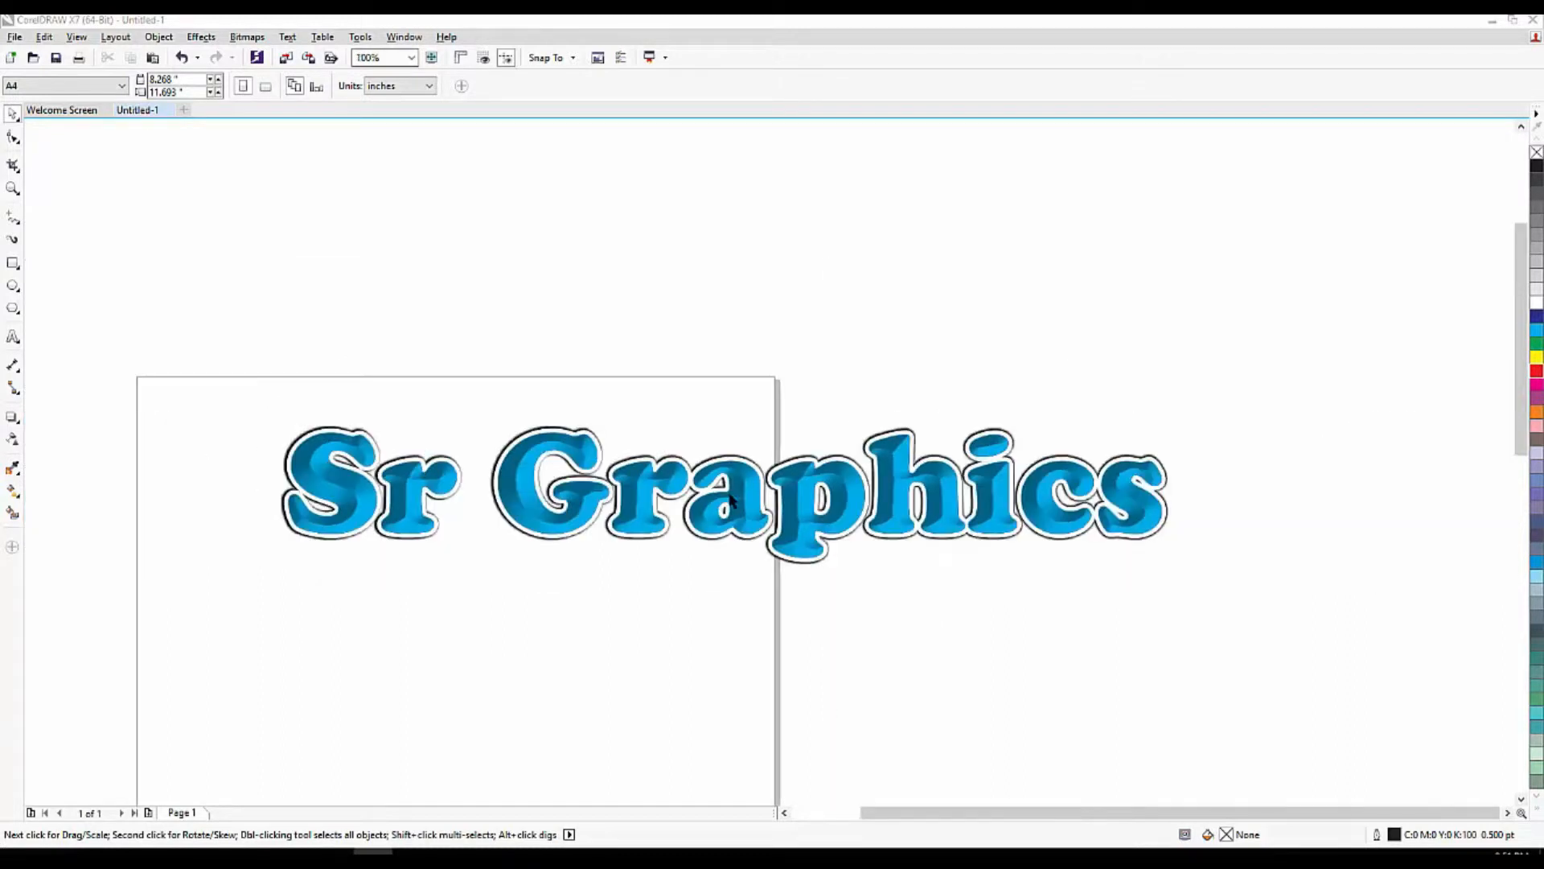
drag(250, 370, 1216, 639)
click(1176, 635)
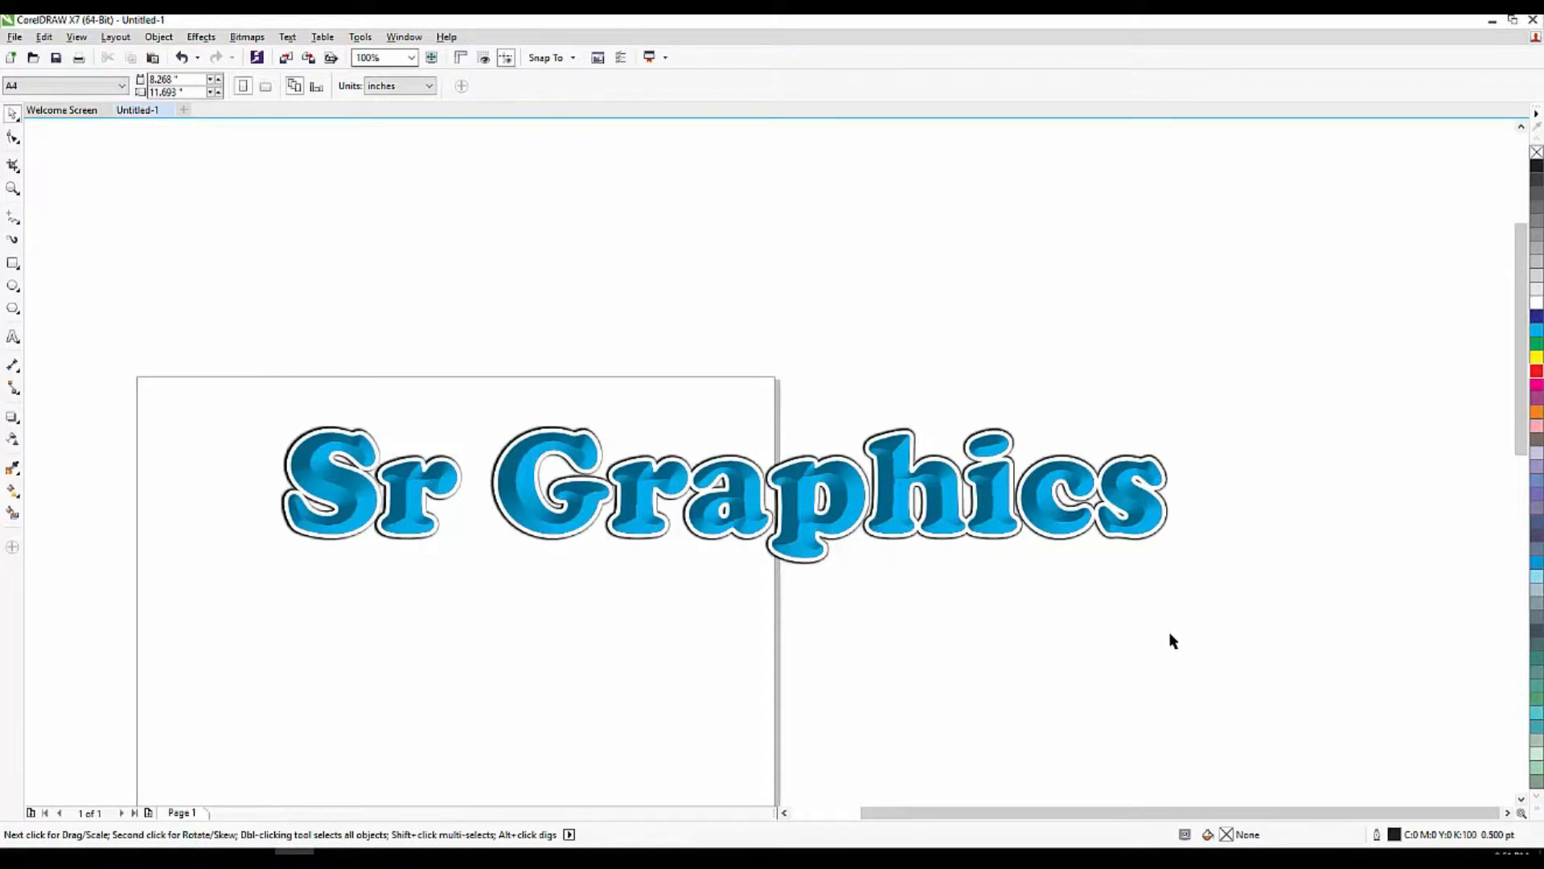
drag(240, 378, 1341, 649)
key(Delete)
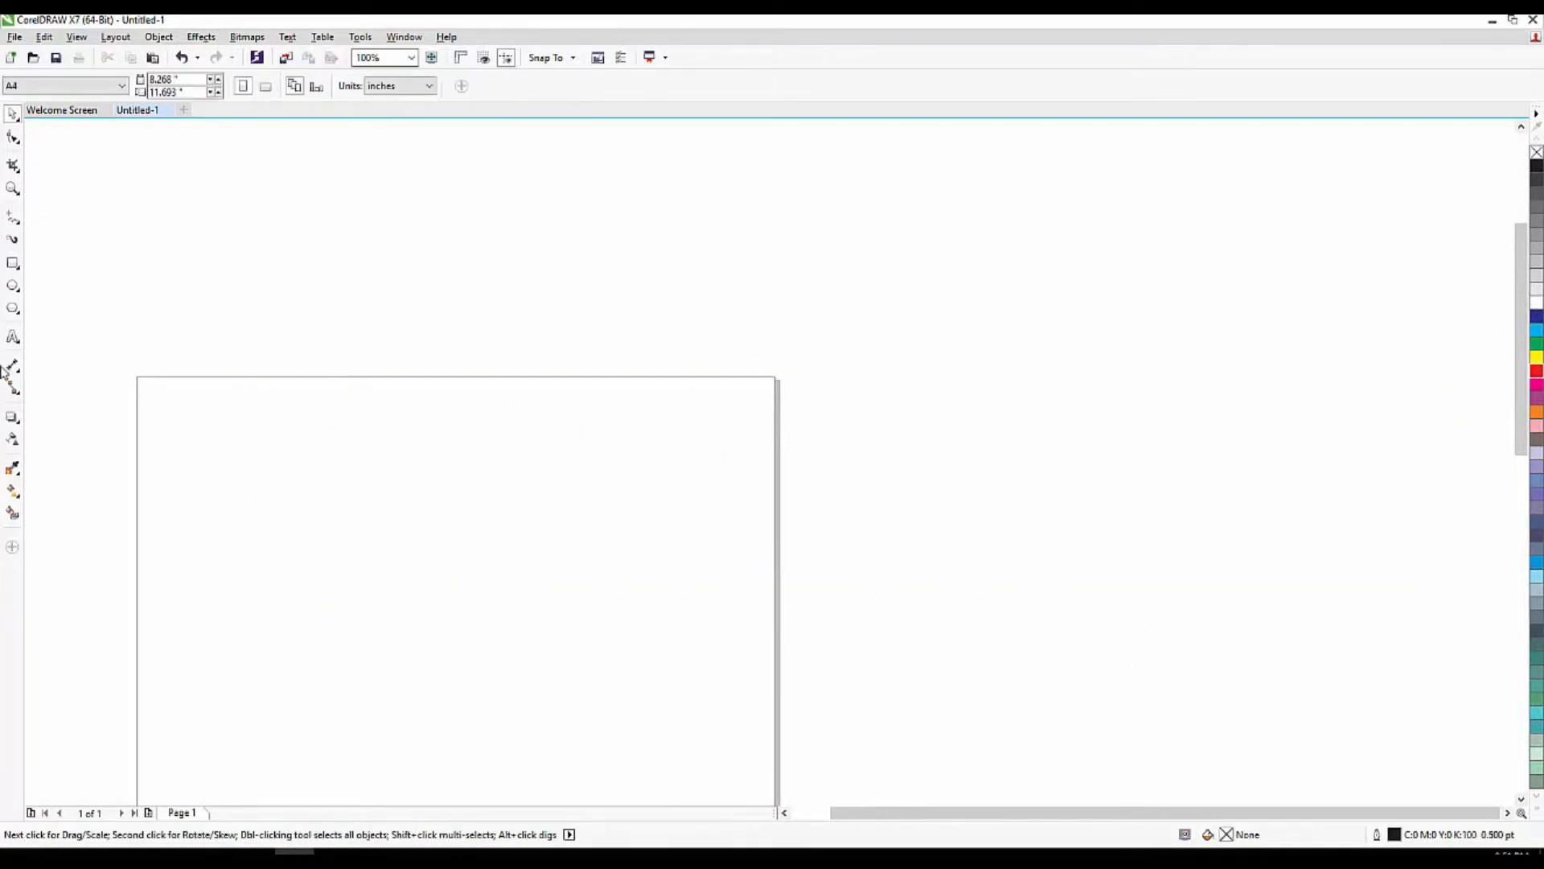
Add the artistic text "Sr Graphics" in the upper part of the page
click(13, 337)
click(614, 534)
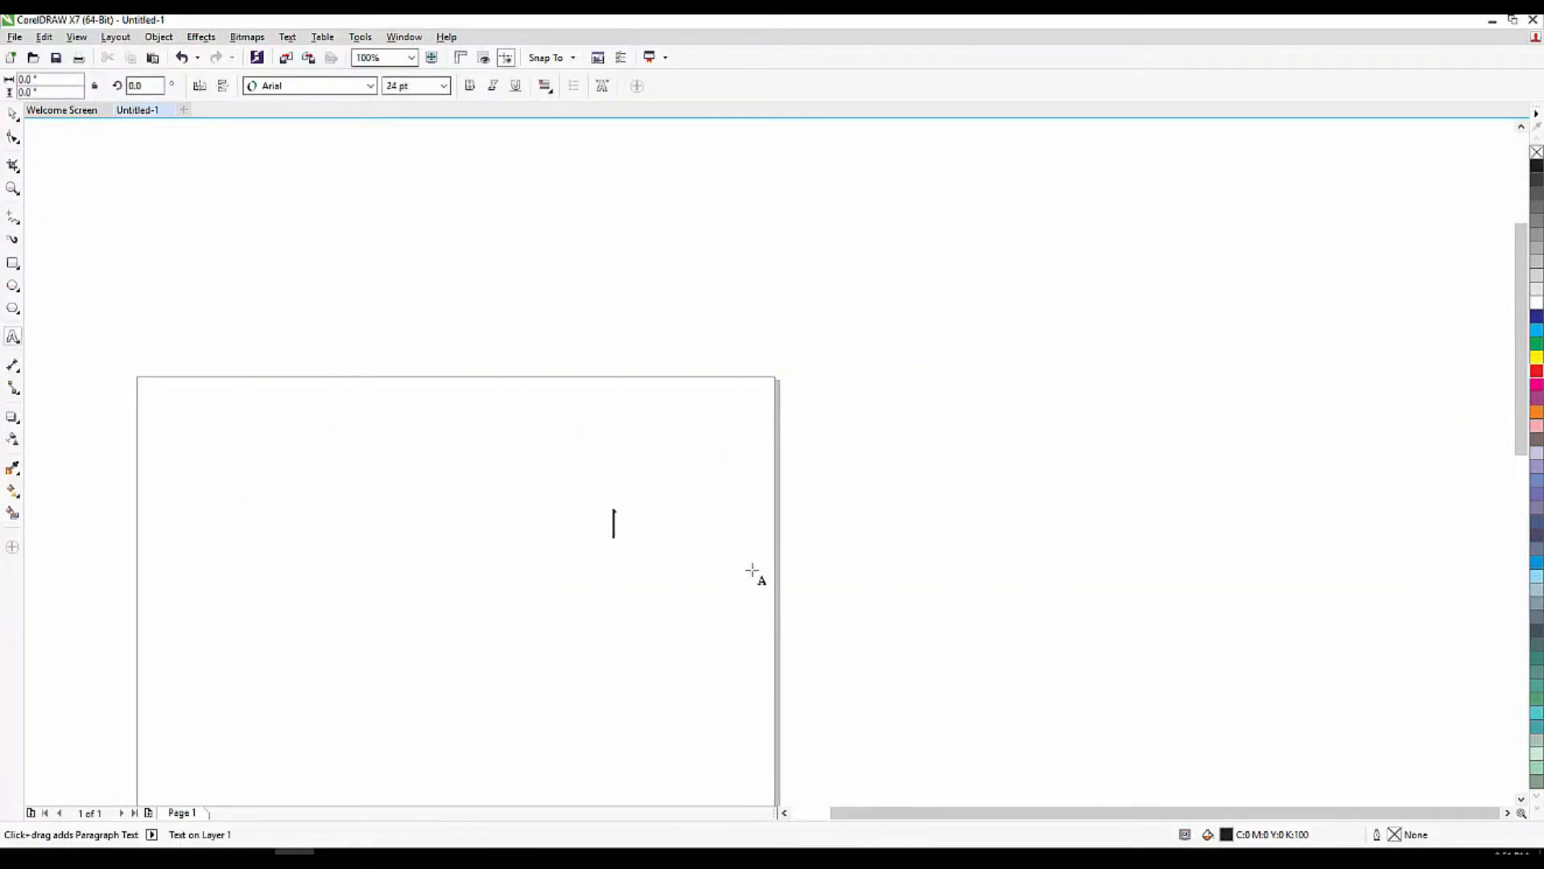
text(Sr Graphics)
key(ctrl+space)
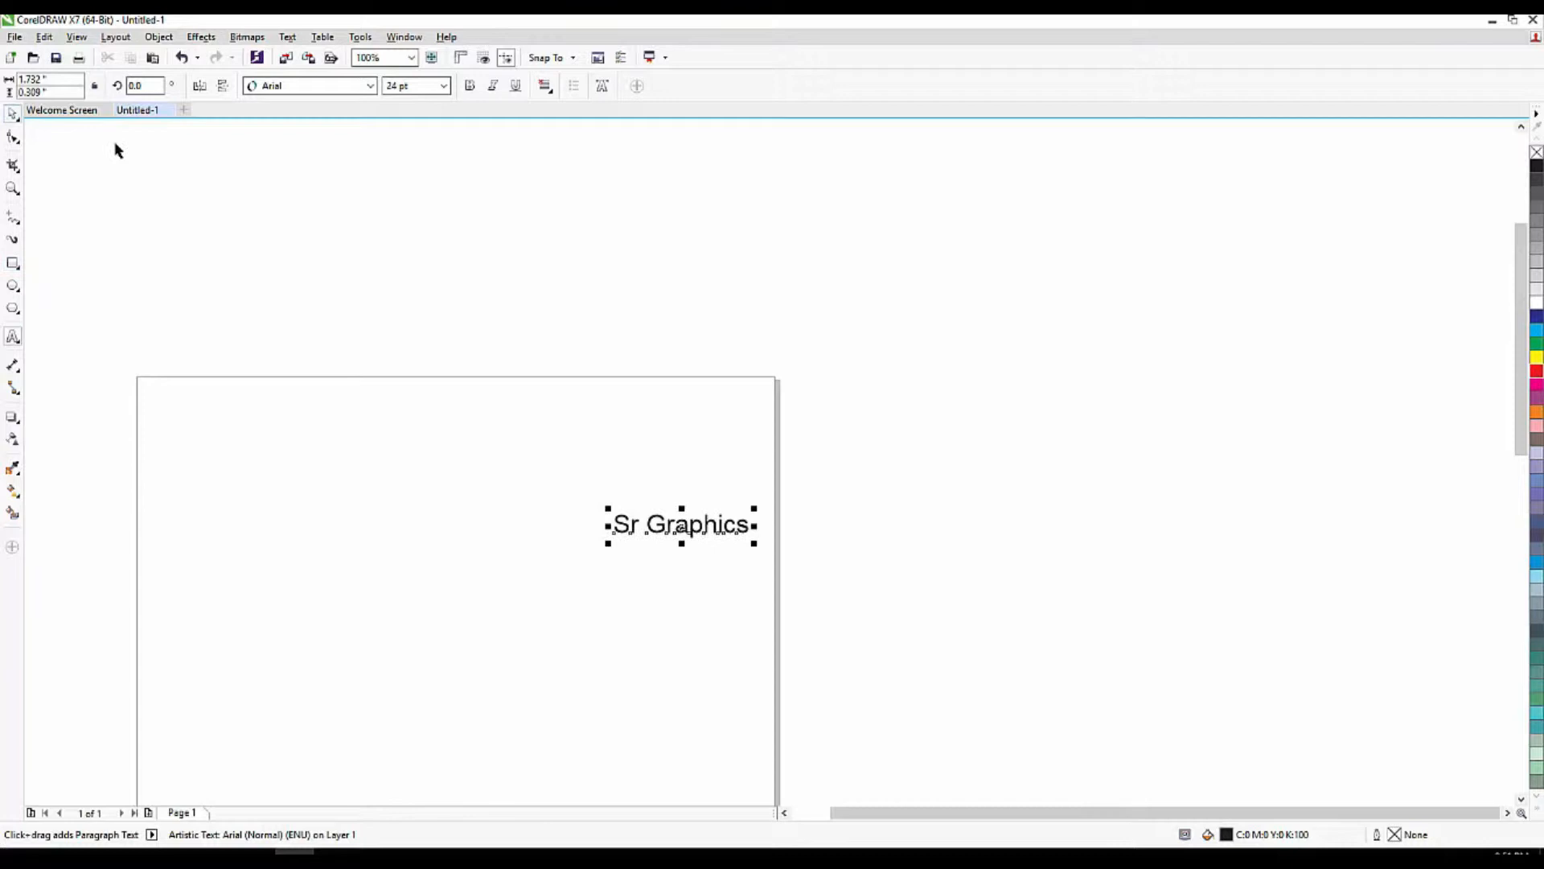
Enlarge the text to about 133 pt and set its font to Cooper Black
drag(755, 508, 1059, 357)
click(370, 85)
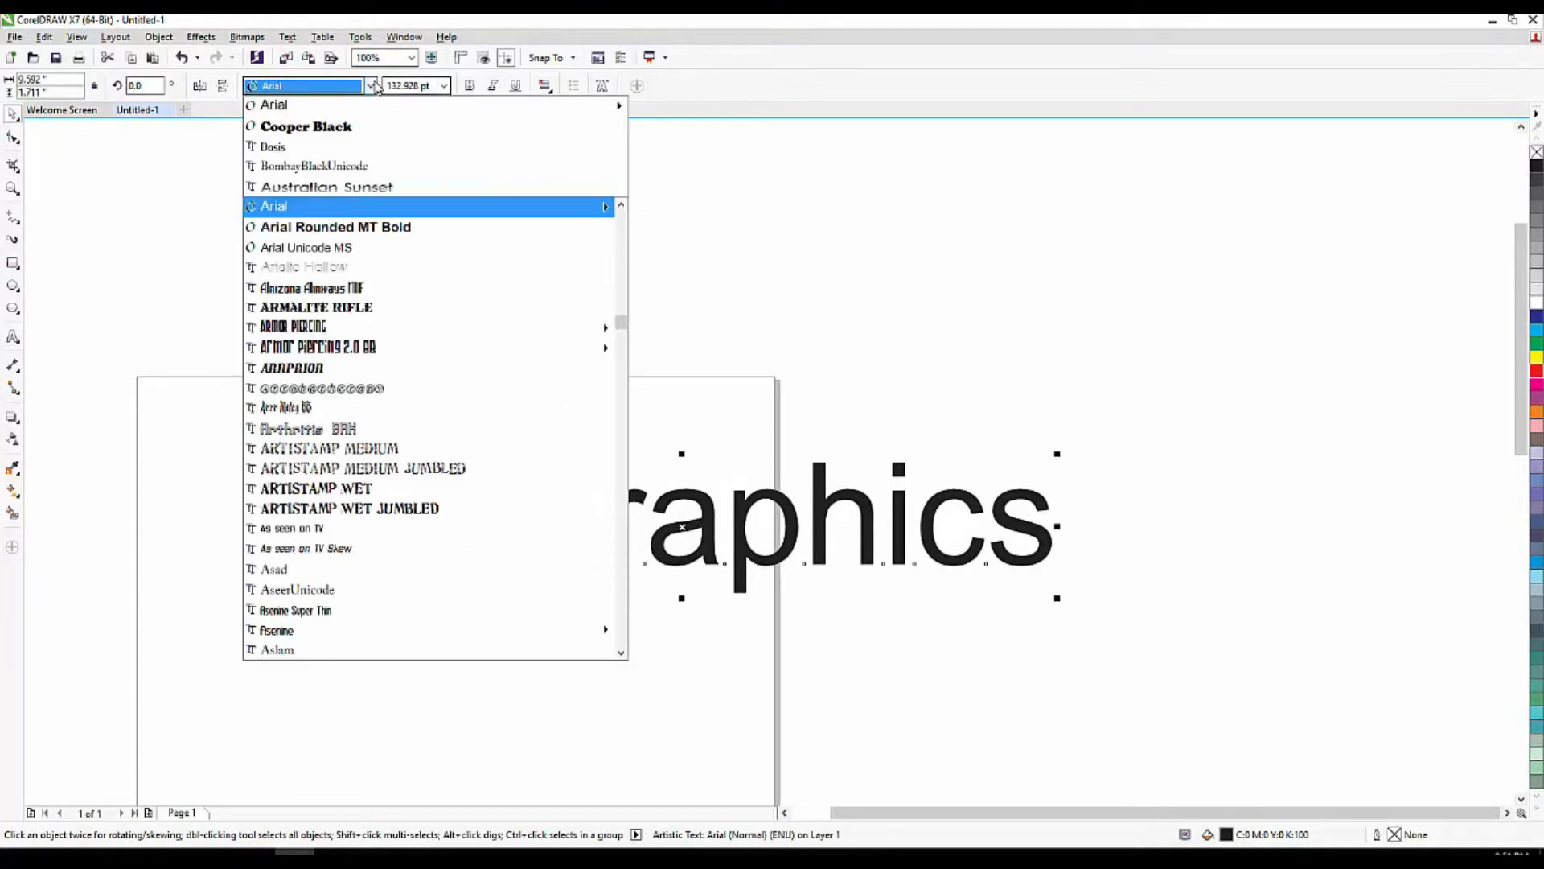
click(334, 133)
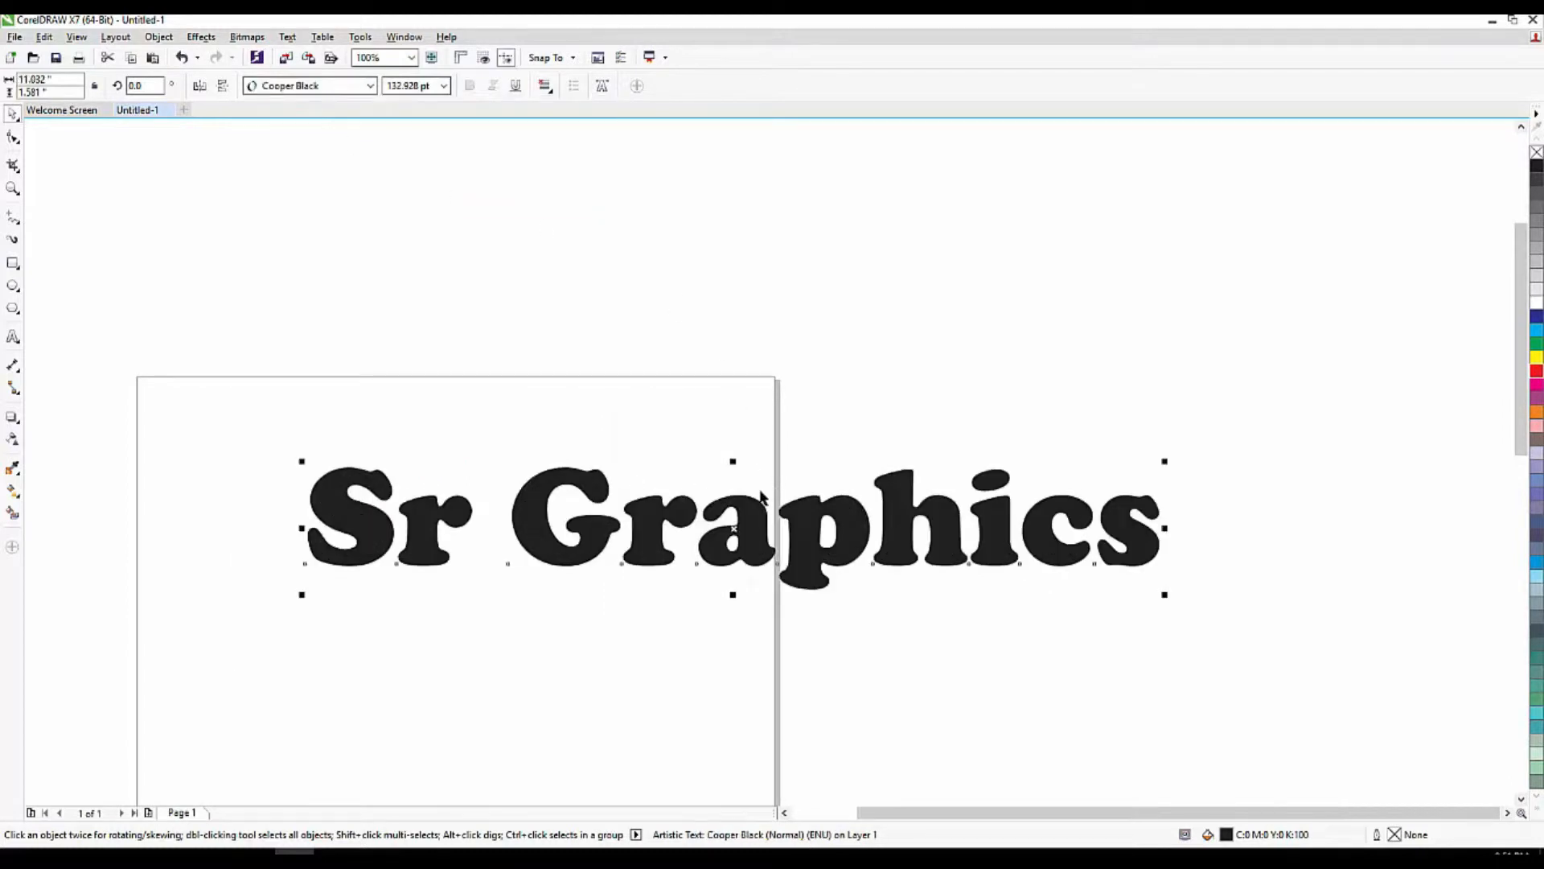
Move the "Sr Graphics" text slightly upward on the page
drag(751, 537, 752, 411)
key(ctrl+z)
click(789, 367)
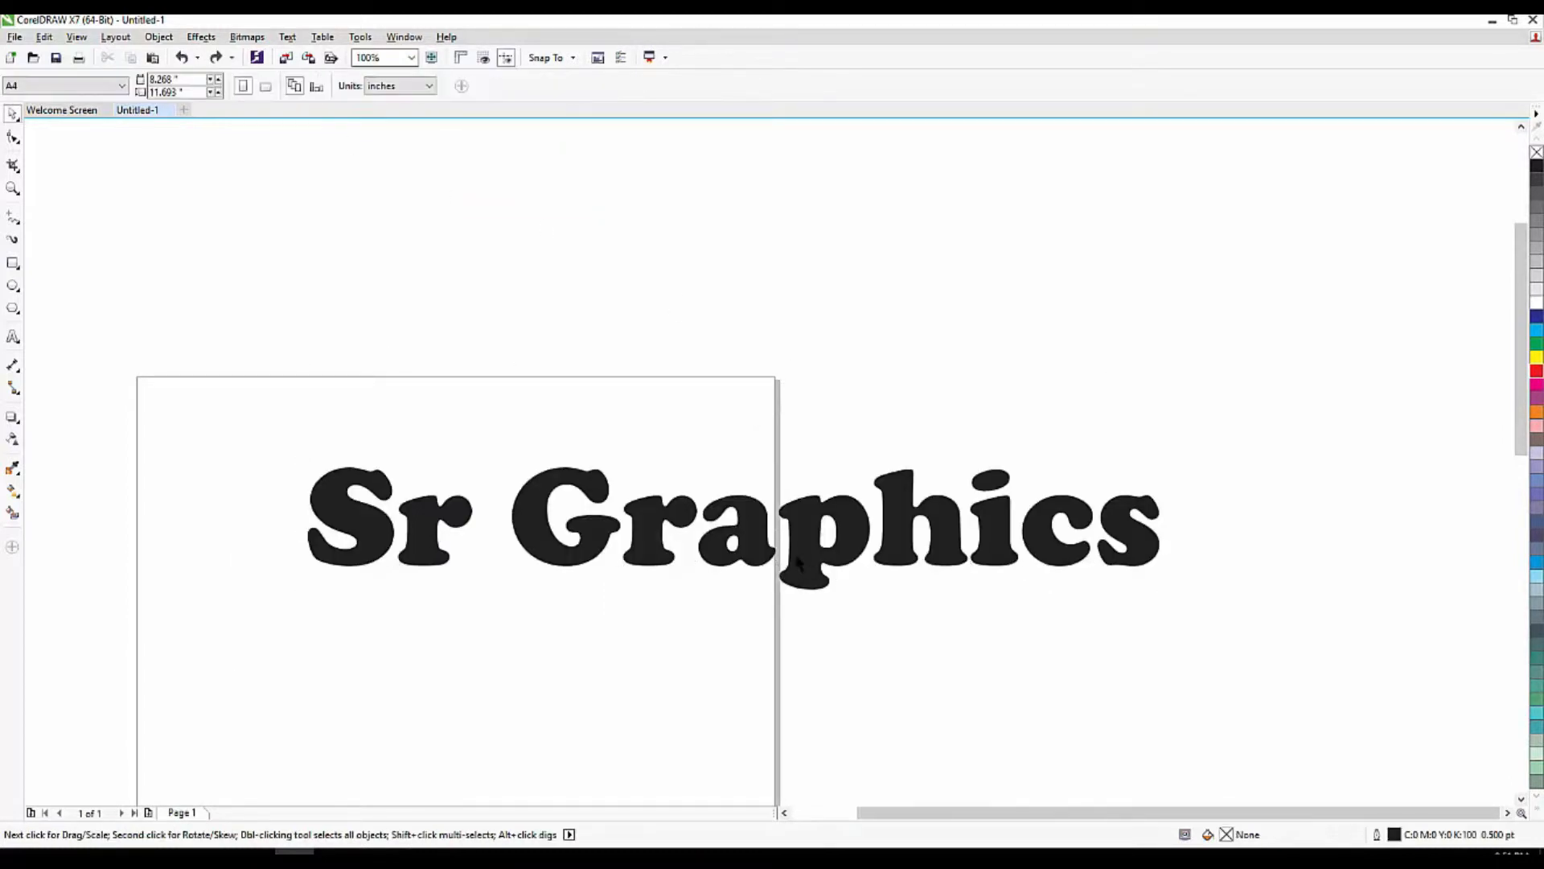
key(ctrl+shift+z)
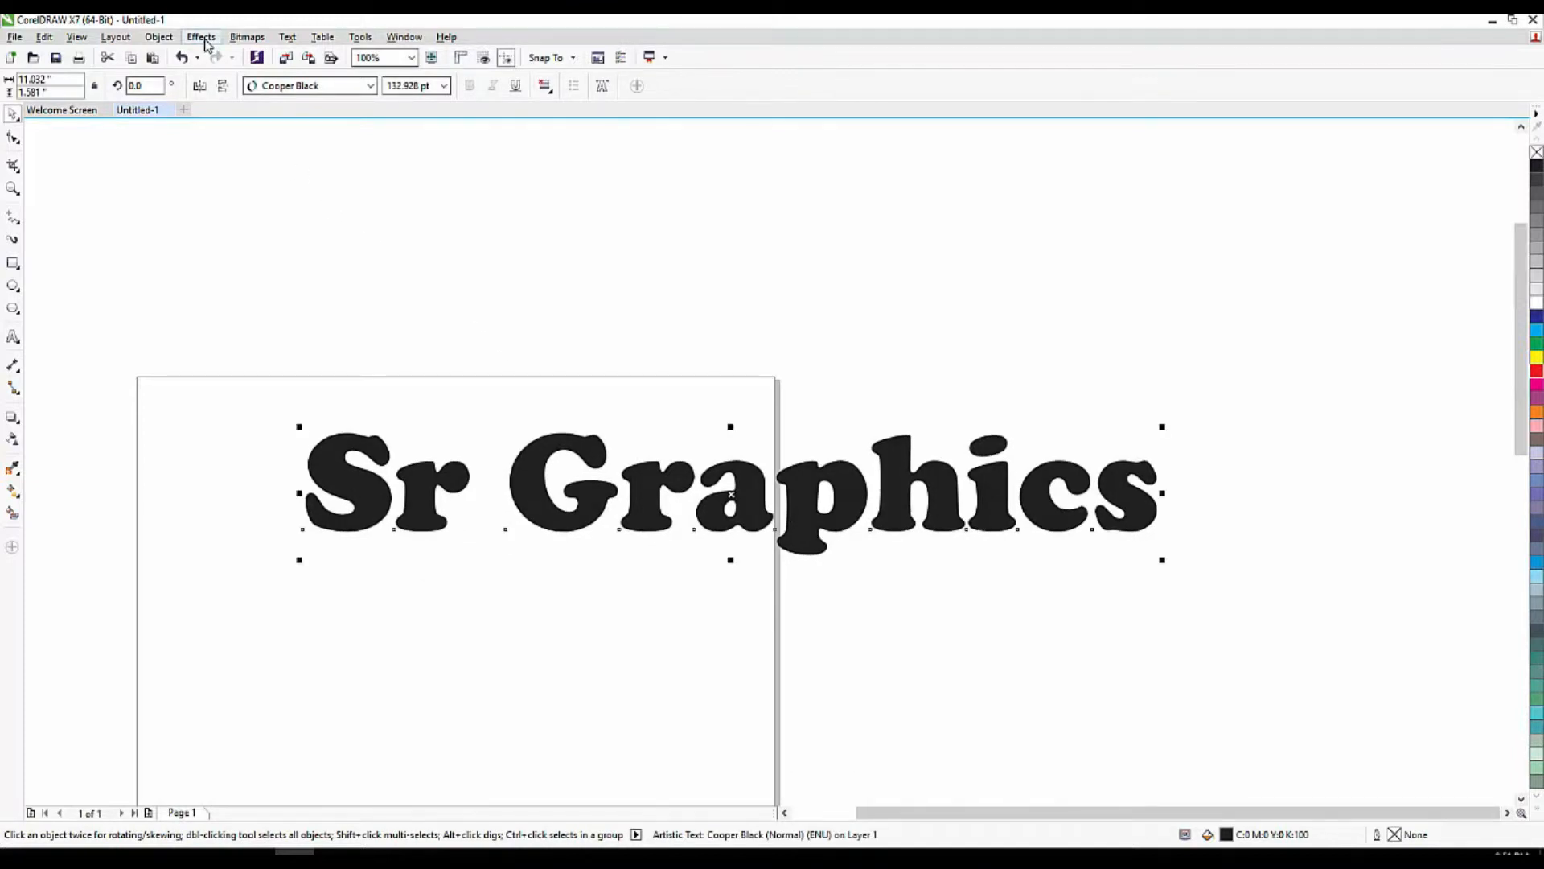
Apply a Soft edge bevel to the text, offset to center, with intensity 100, direction 319 and altitude 34
click(201, 37)
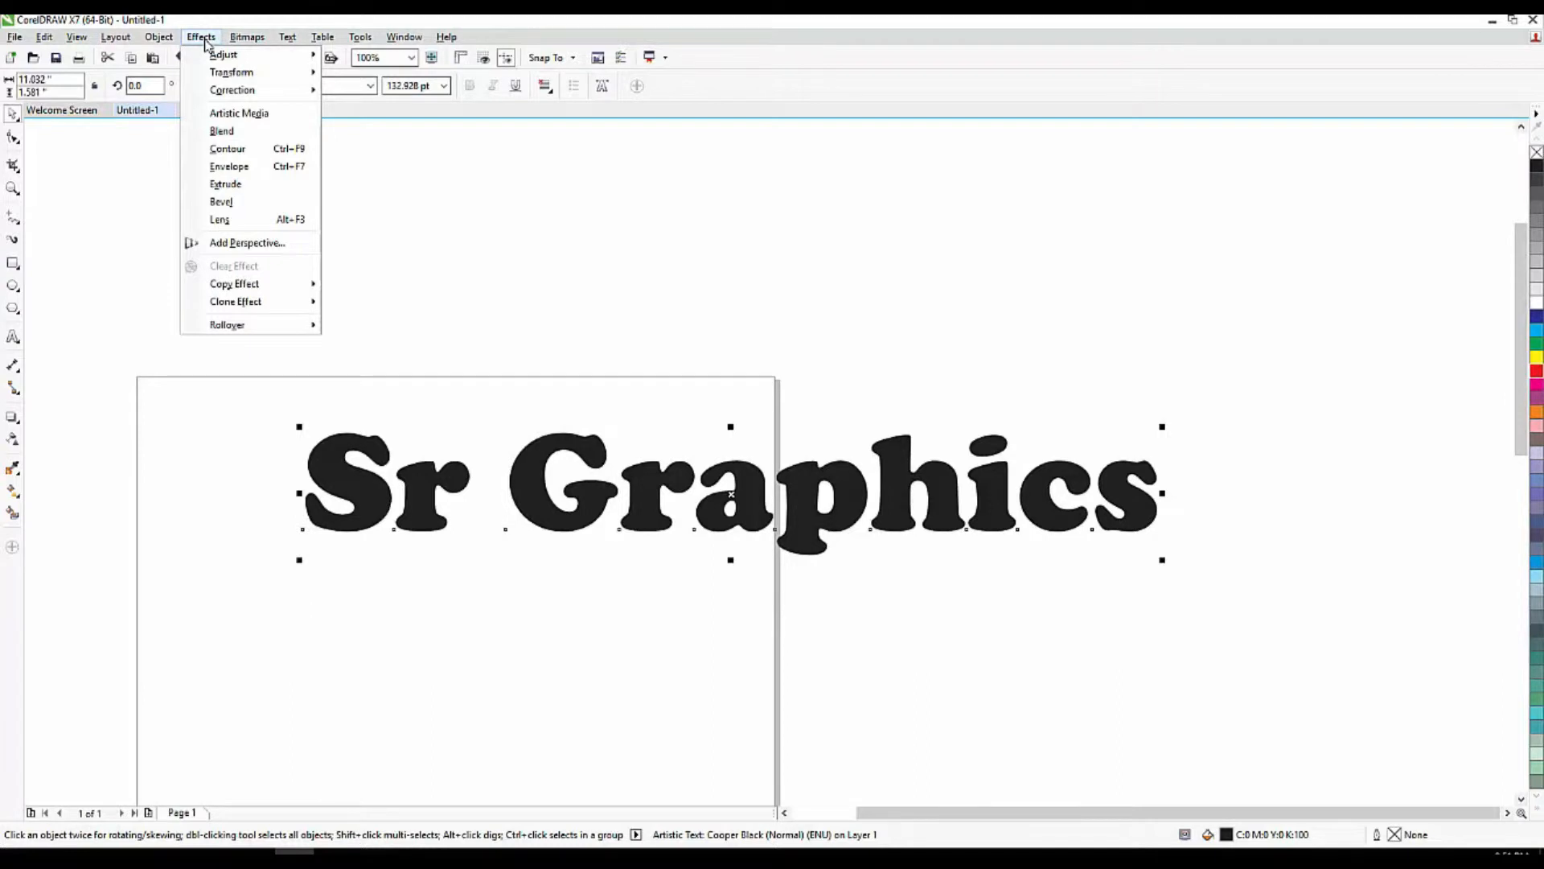
click(221, 202)
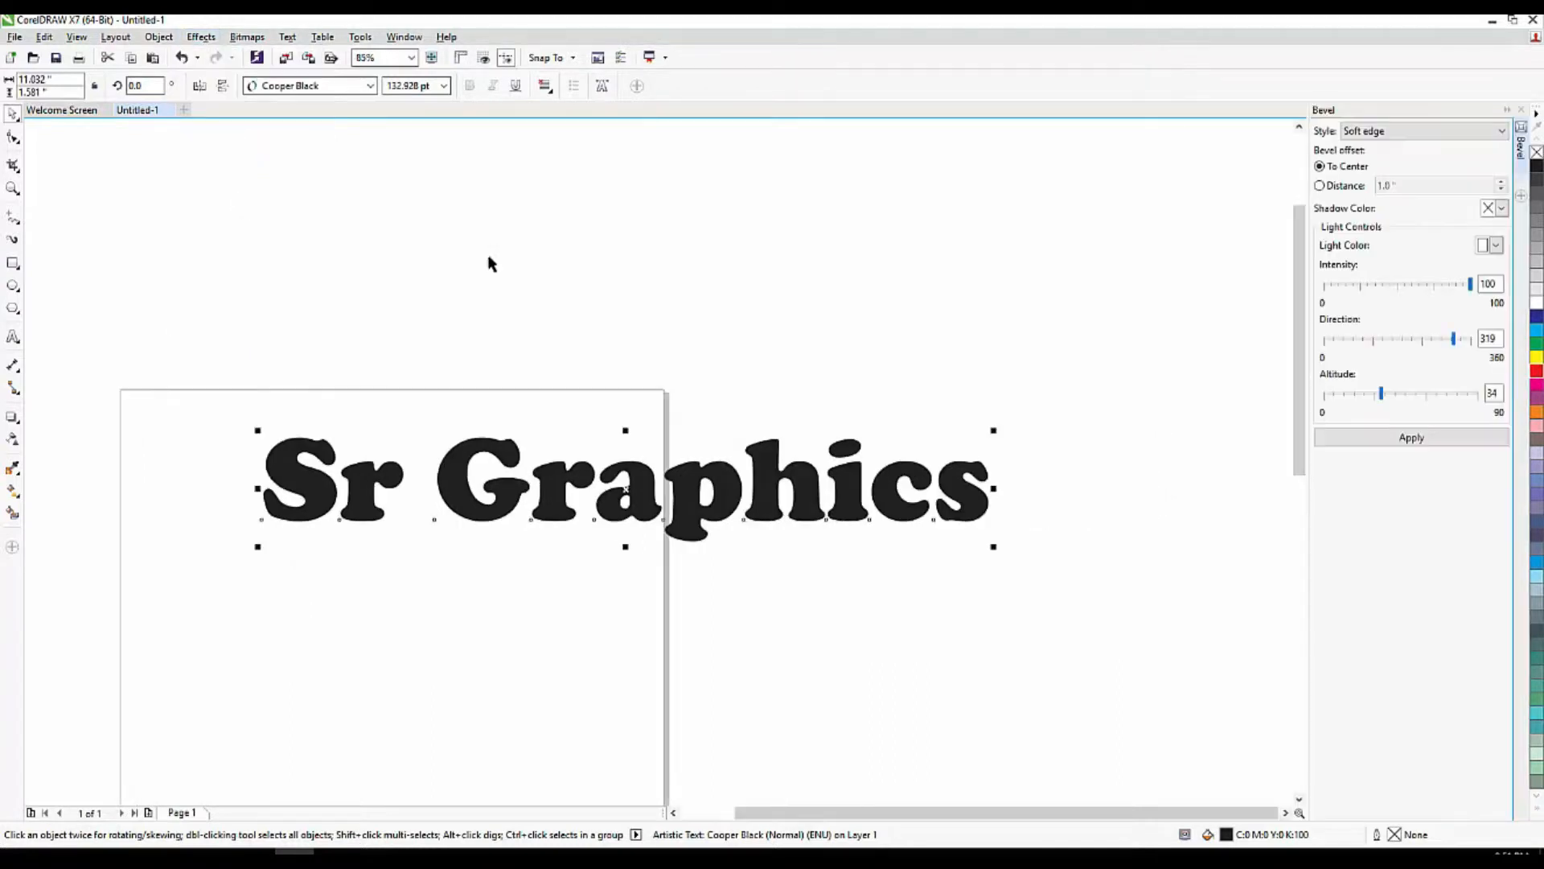
click(674, 273)
click(652, 505)
click(1430, 441)
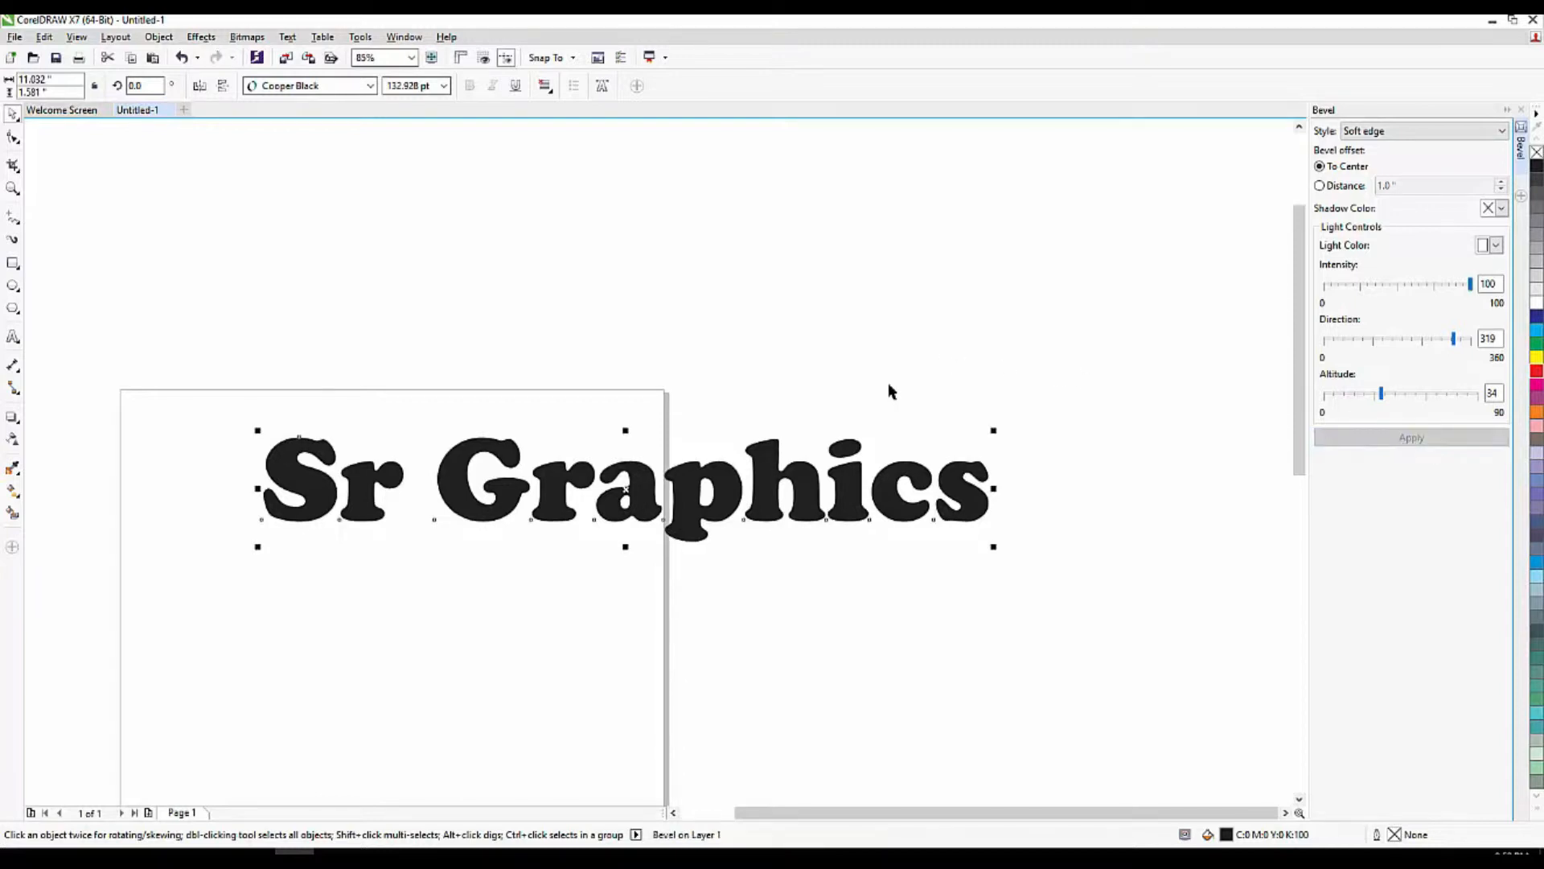
Fill the beveled text with red and inspect the shading on its letters
scroll(659, 503, up, 3)
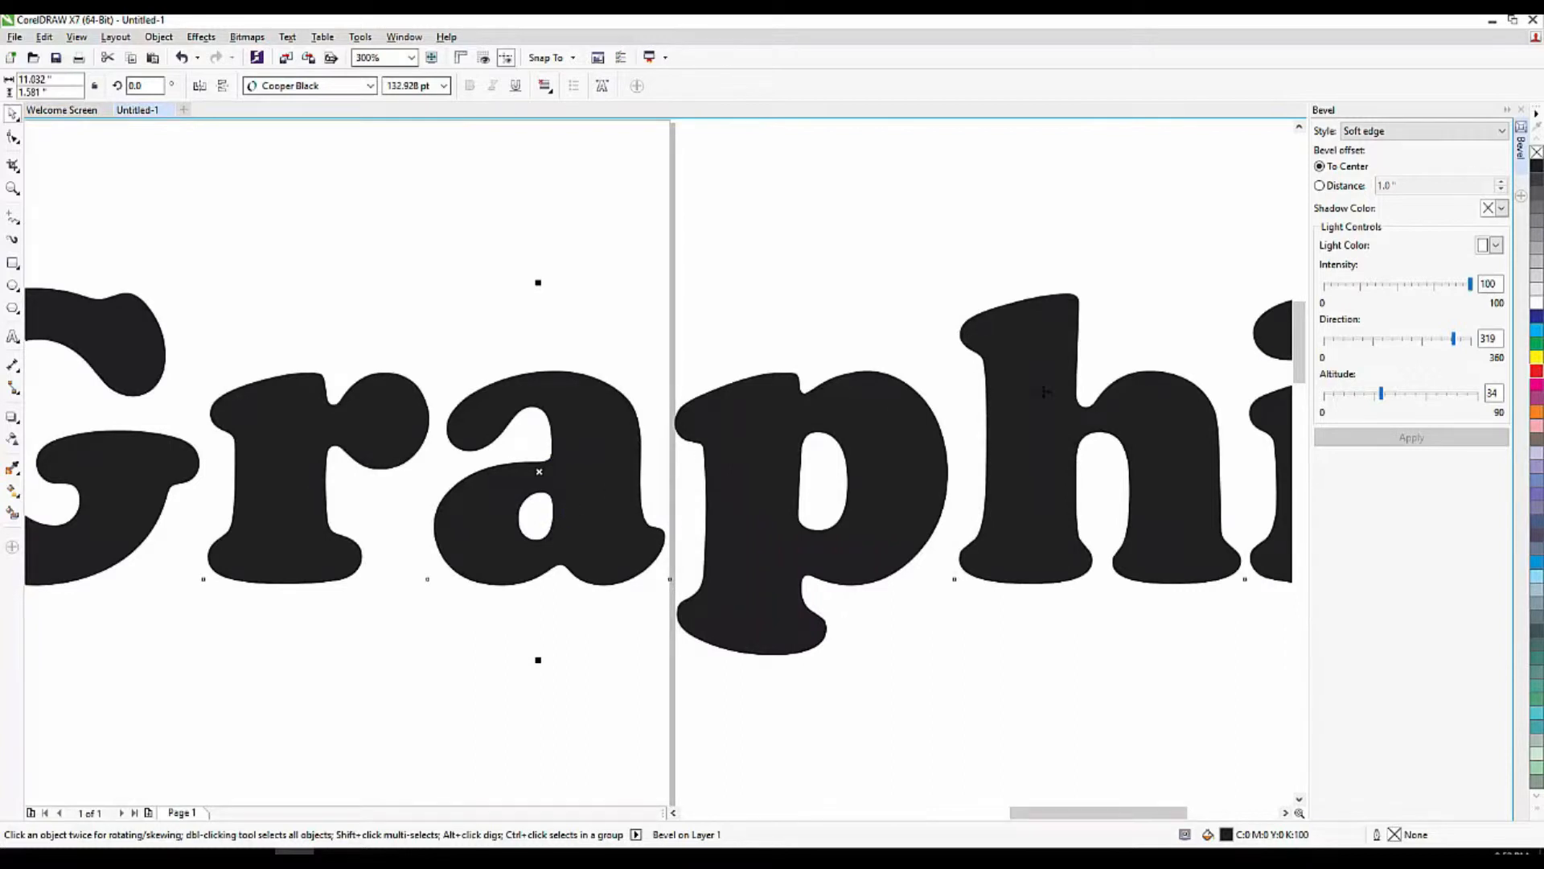
click(1537, 372)
scroll(572, 454, down, 2)
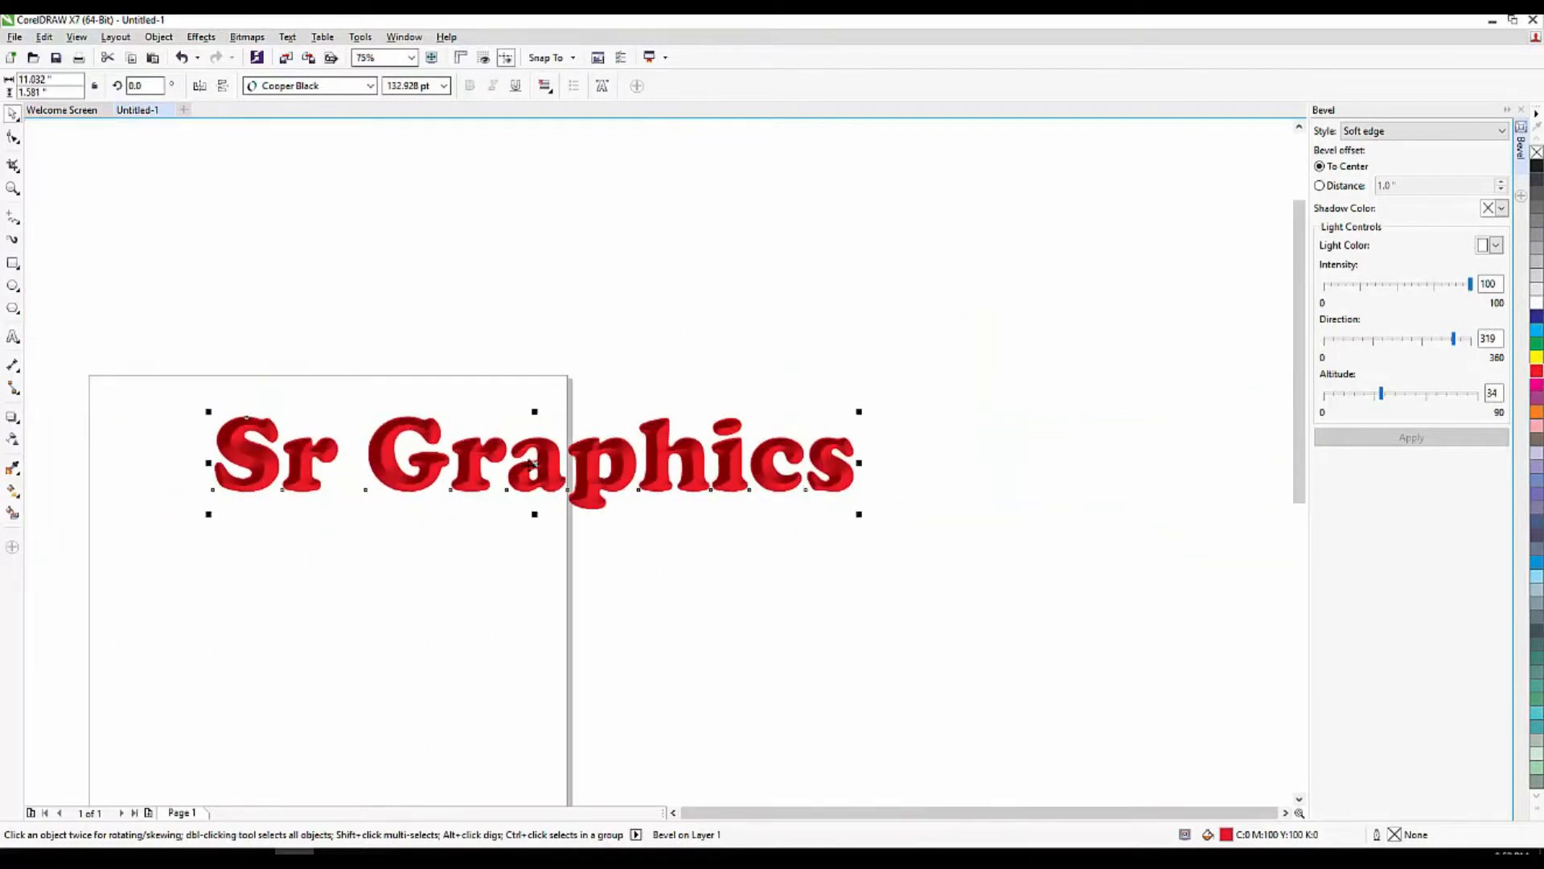
scroll(186, 459, up, 1)
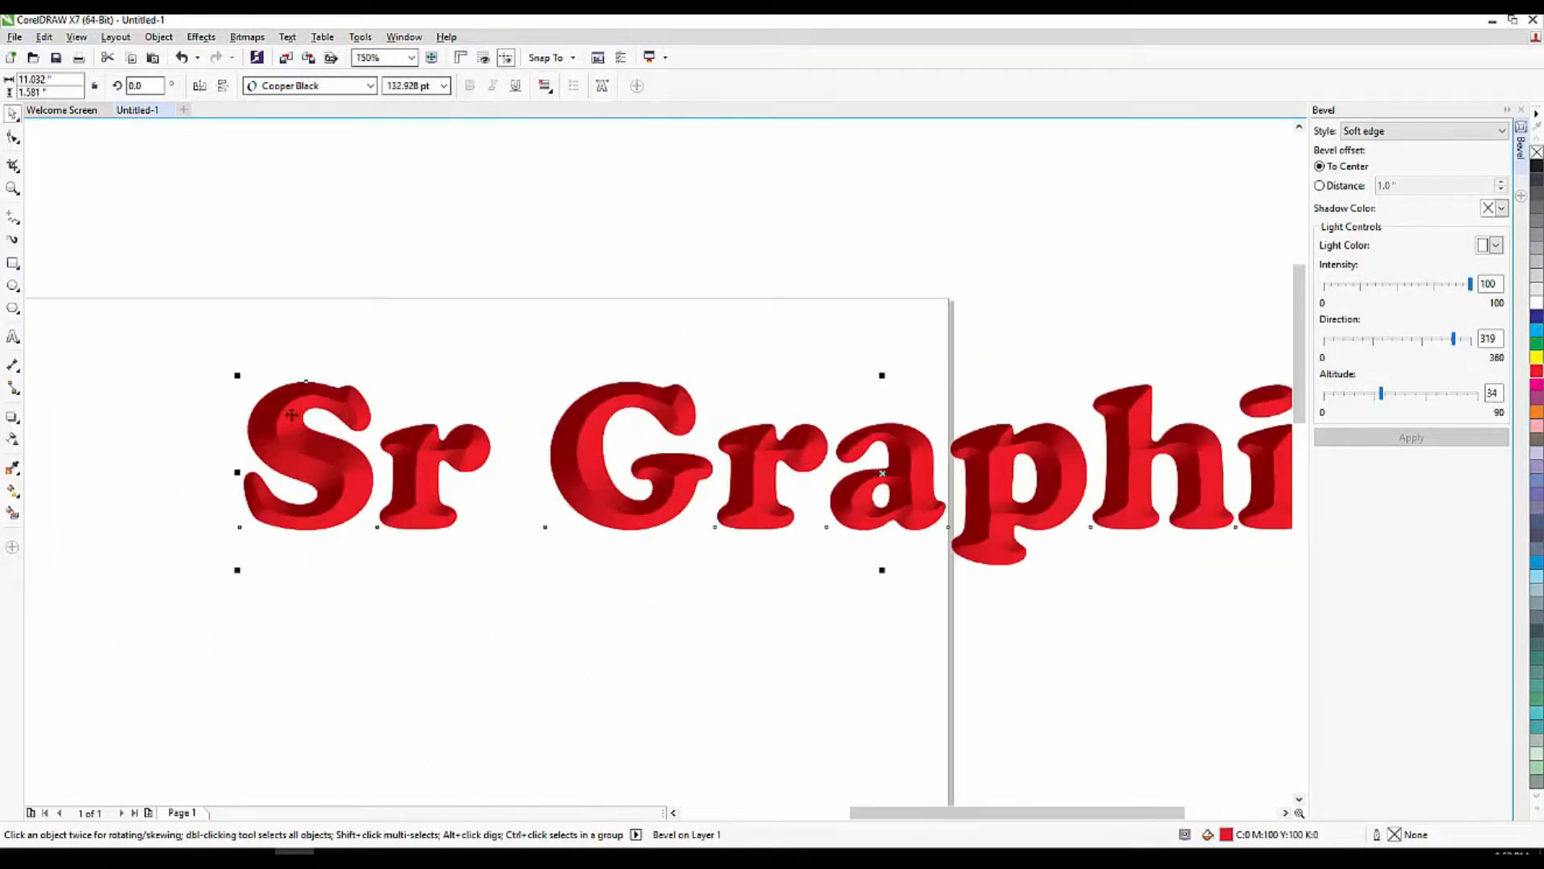
scroll(291, 415, up, 2)
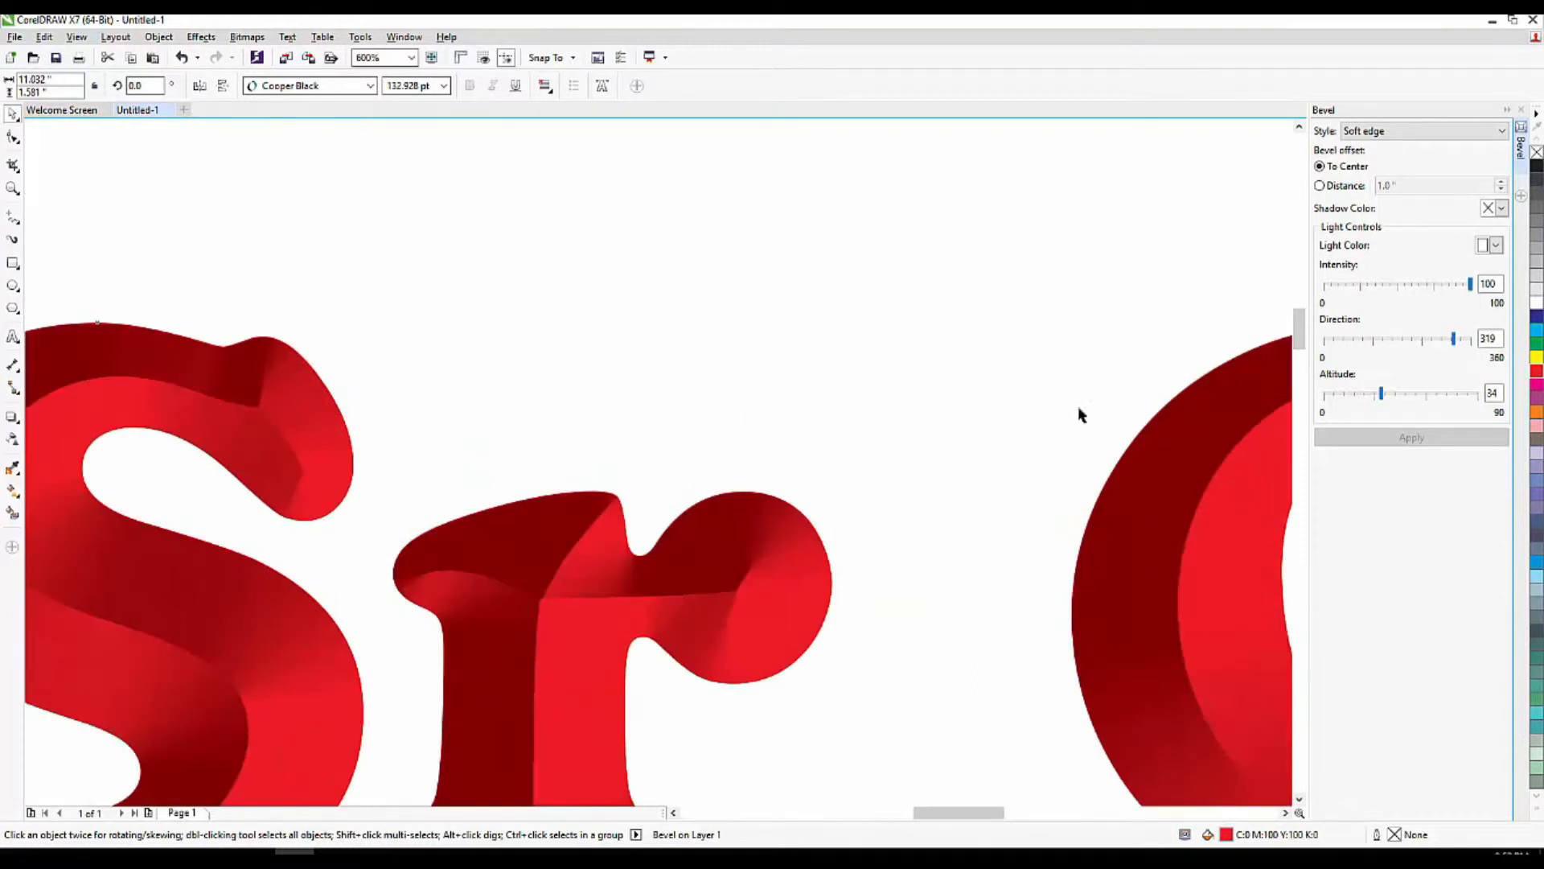
Keep the Soft edge style and apply a yellow shadow color to the bevel
click(1363, 131)
click(1364, 142)
click(1501, 209)
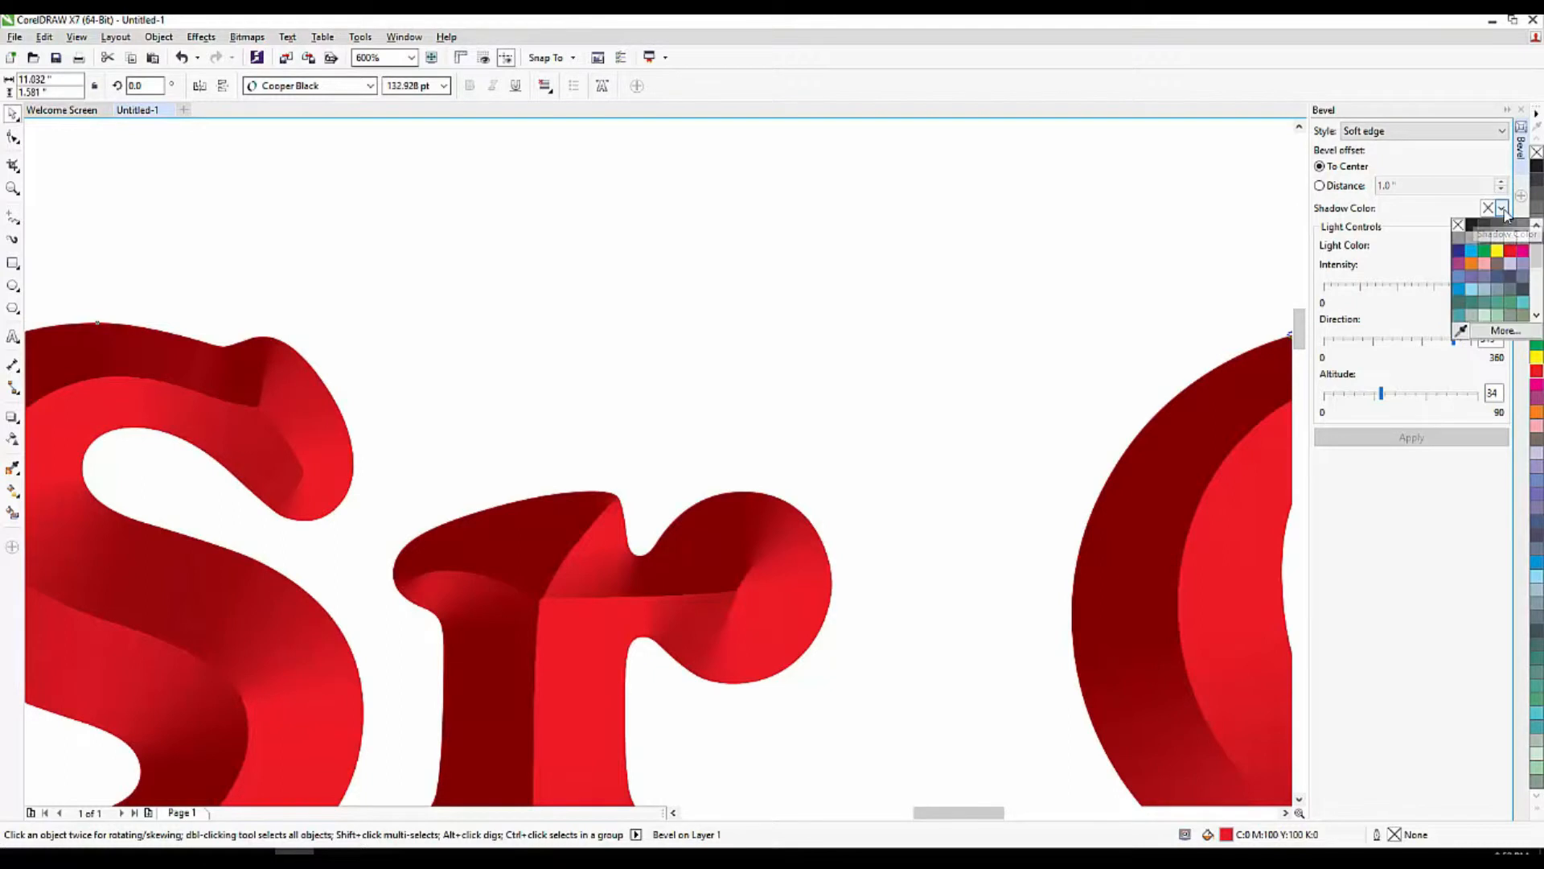
click(1498, 251)
click(1438, 452)
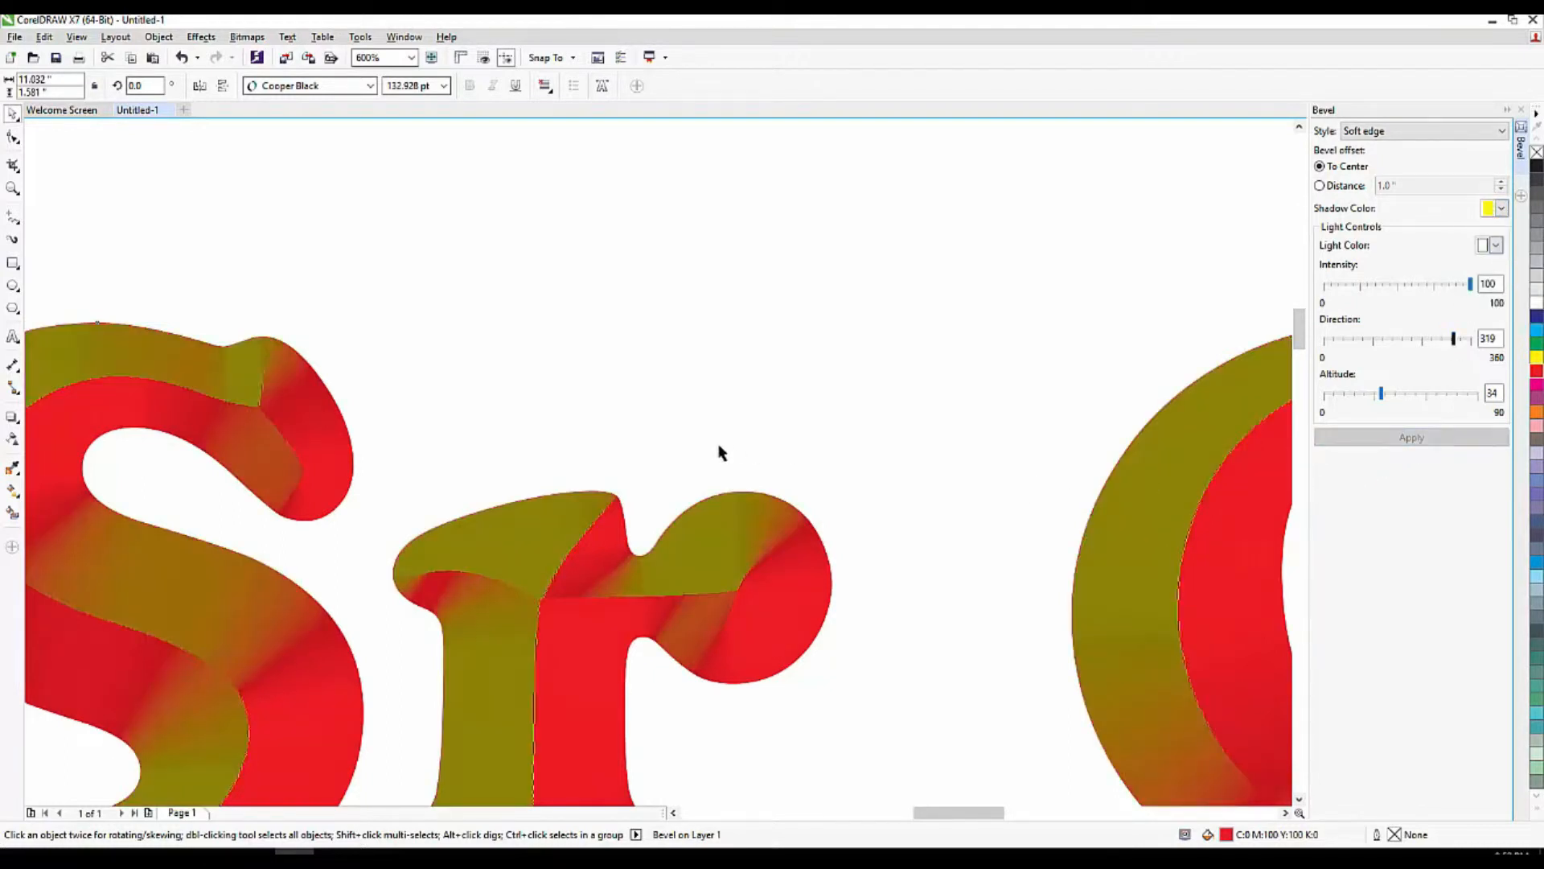
Reset the bevel's shadow color to none and apply it to the text
scroll(717, 448, down, 2)
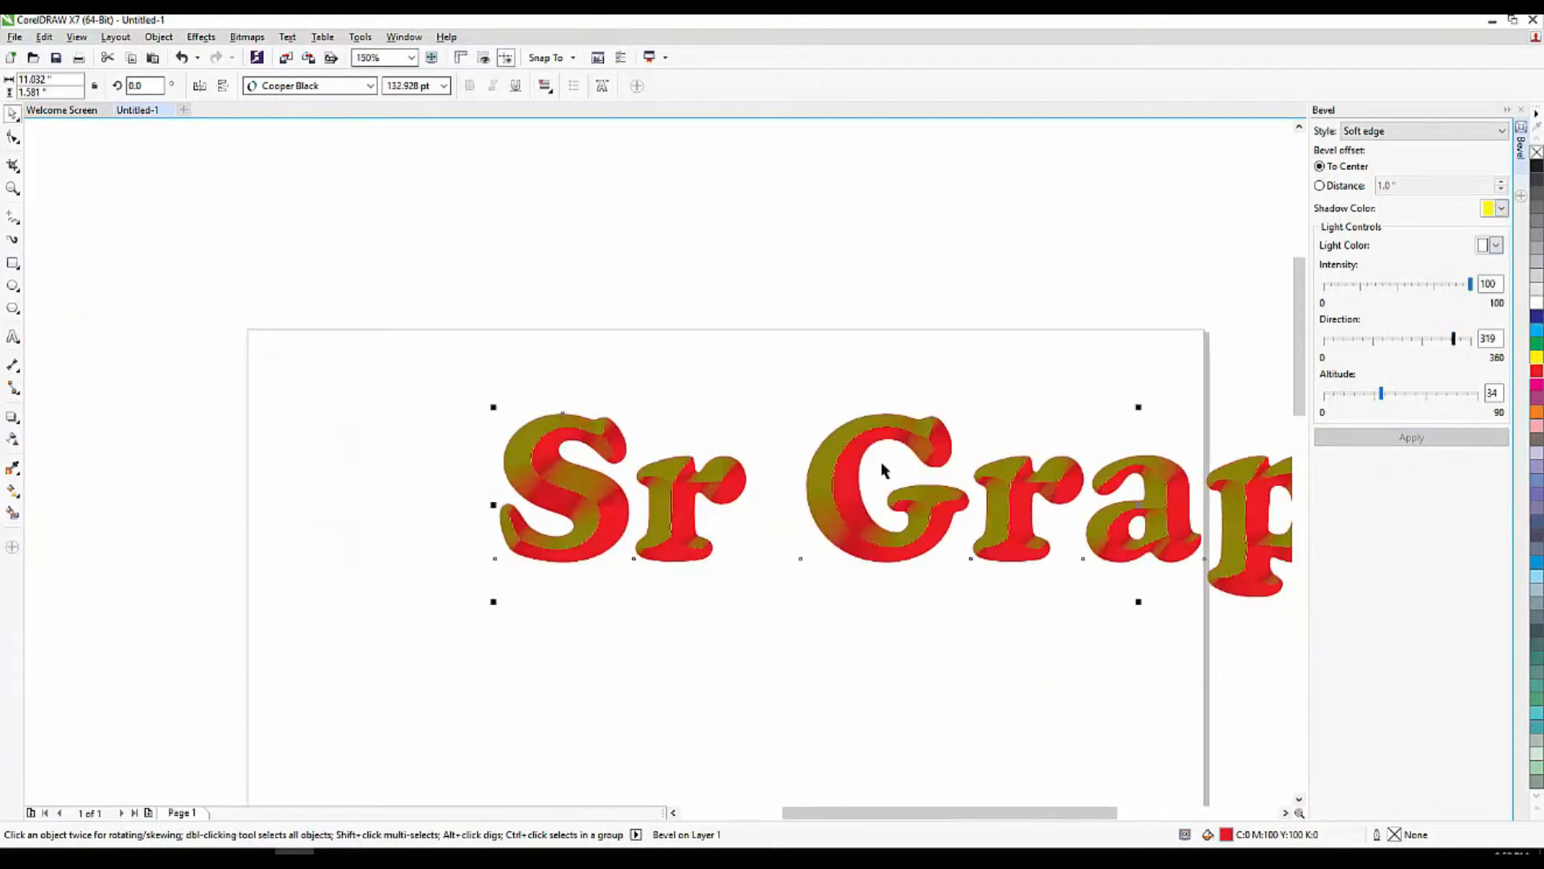
scroll(1024, 465, up, 1)
click(1500, 210)
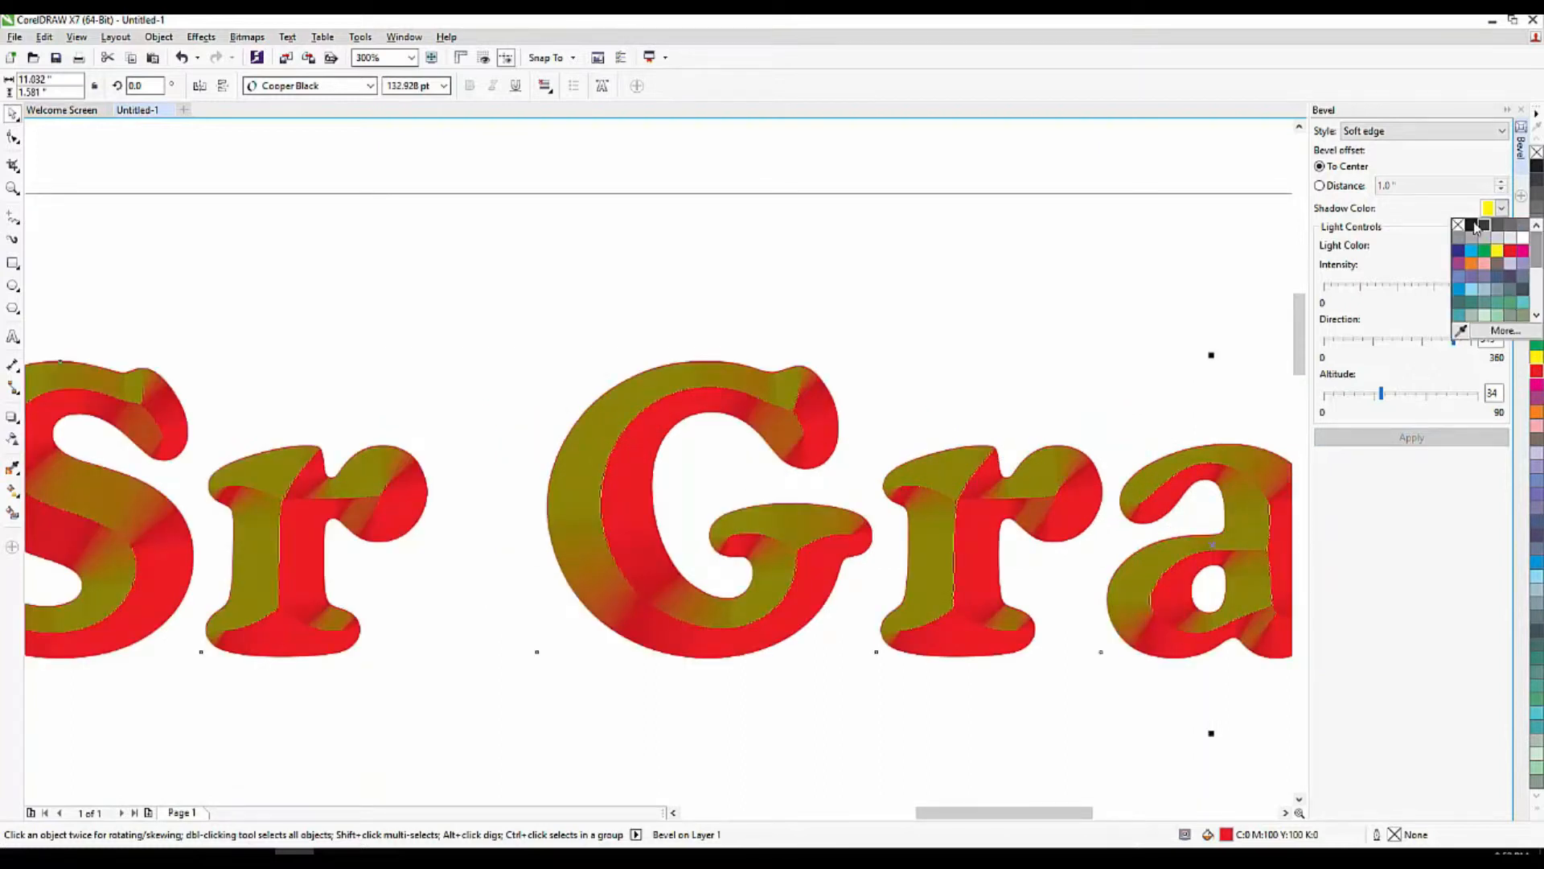
click(1460, 226)
click(1436, 438)
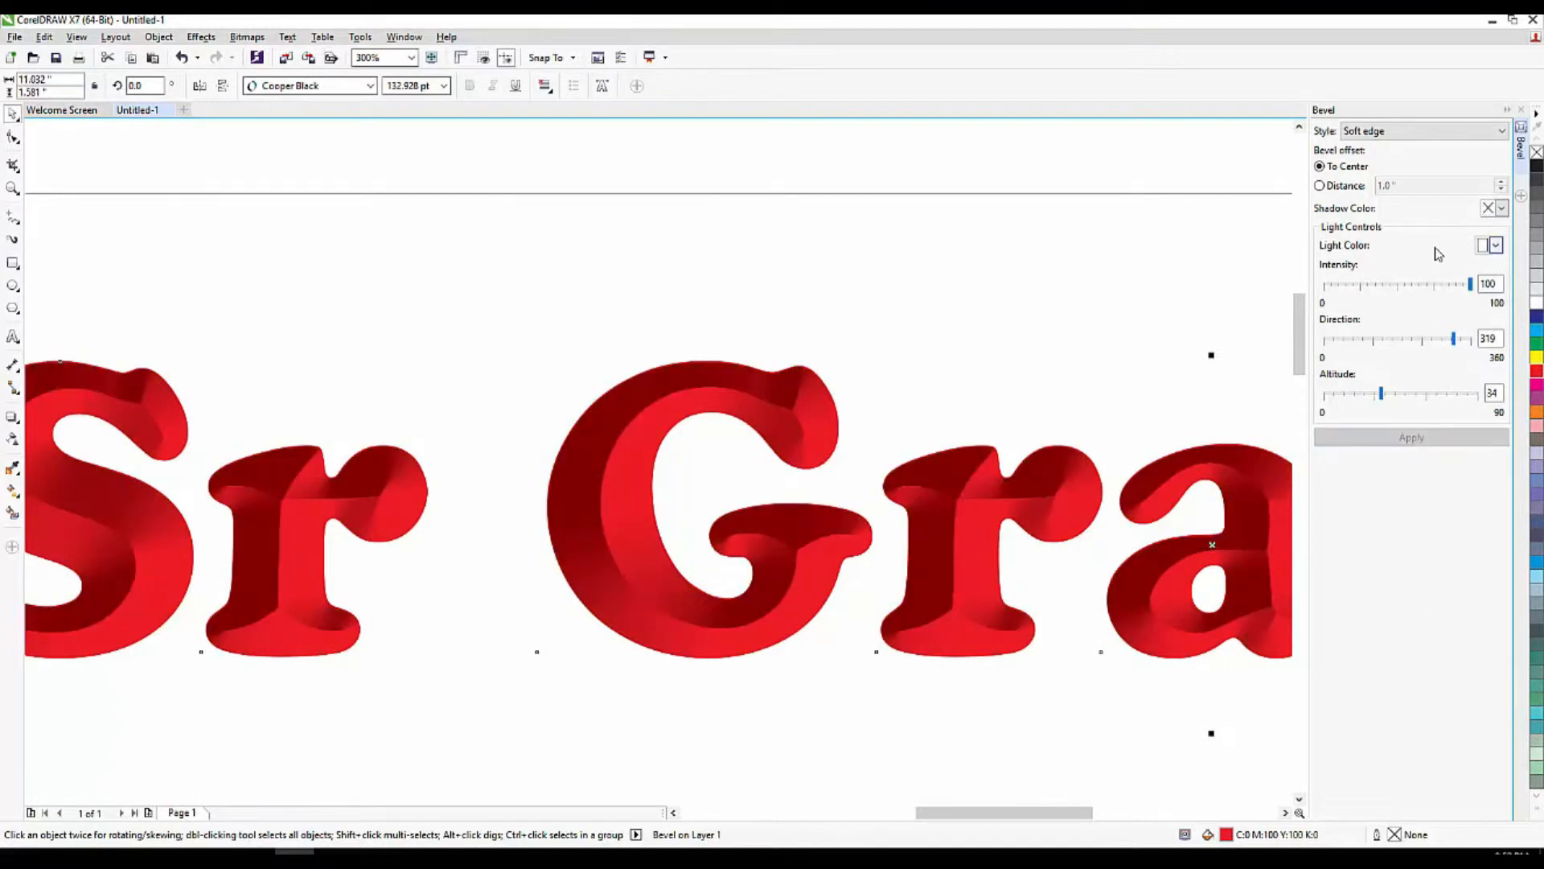
Apply a yellow light color to the bevel and inspect the letters
click(1494, 245)
click(1484, 274)
click(1440, 439)
scroll(696, 479, down, 3)
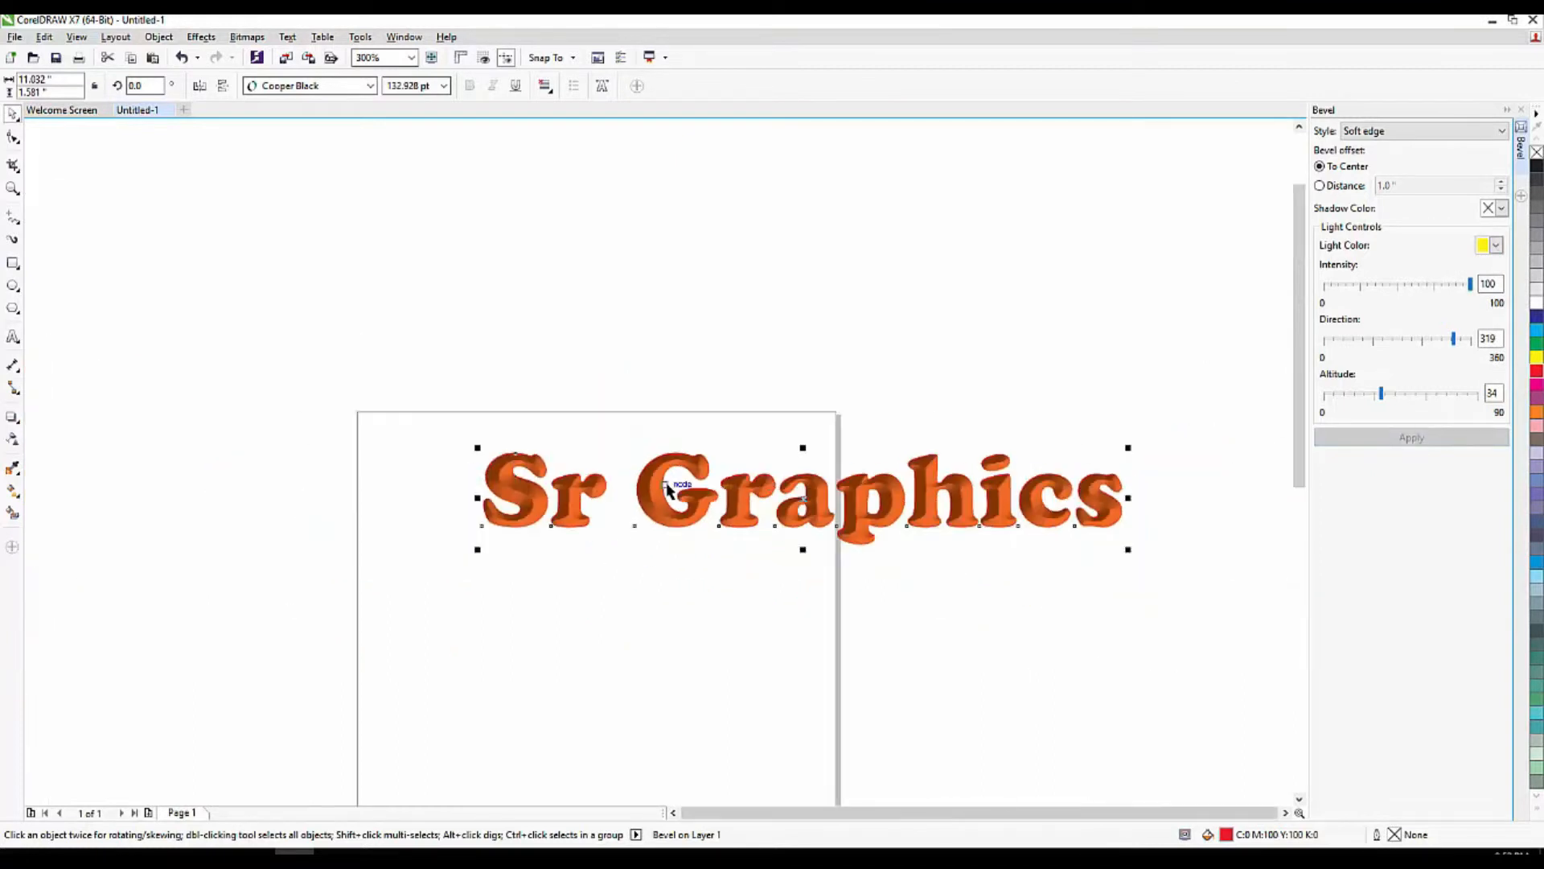
scroll(962, 483, up, 4)
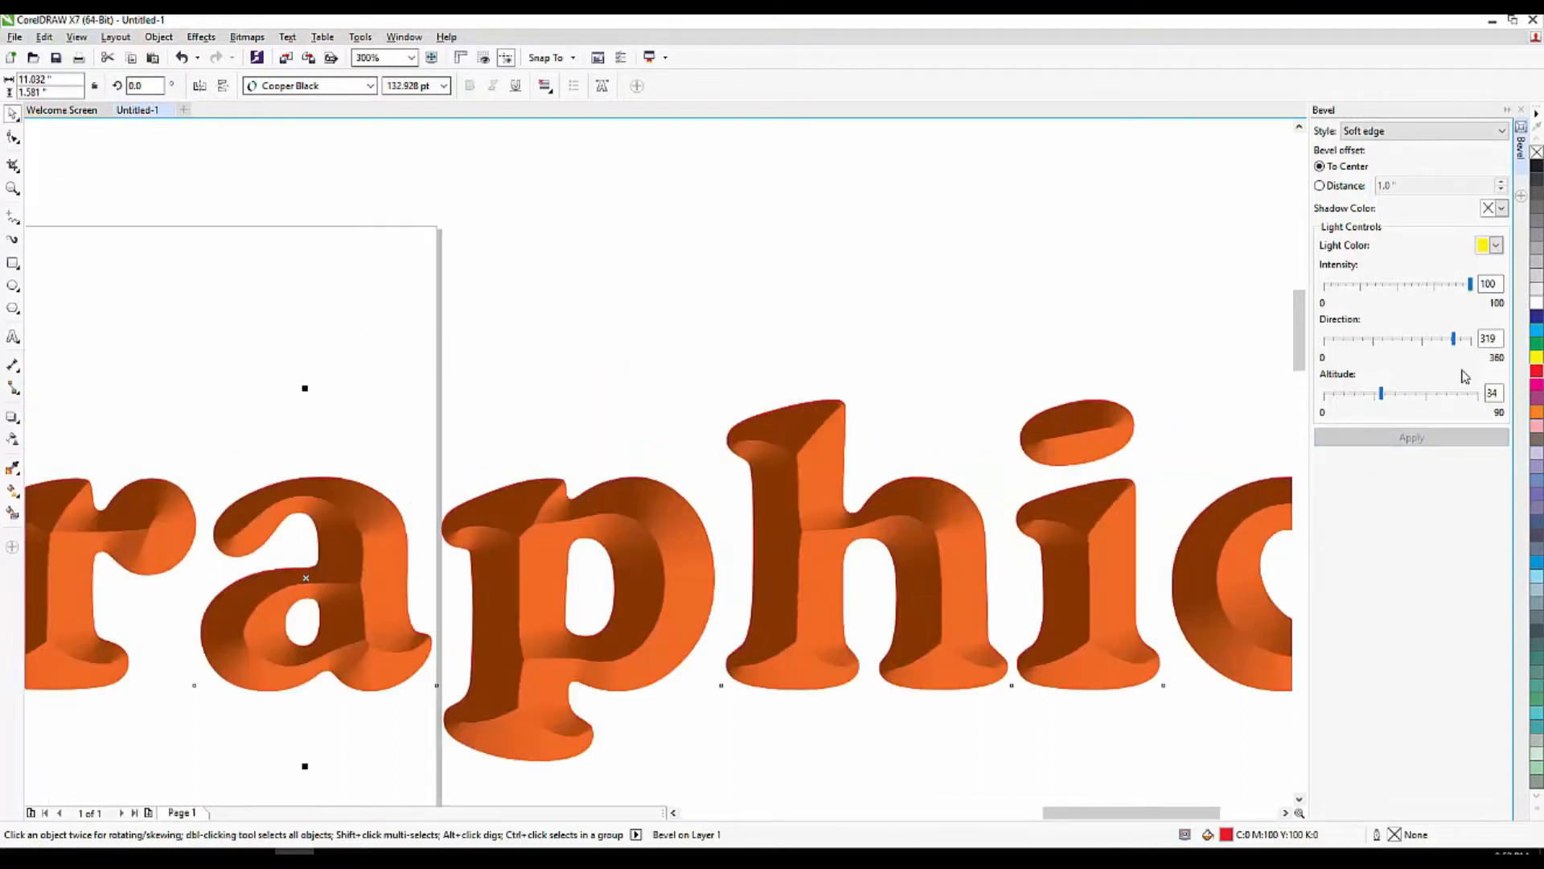
Change the bevel's light color to red and apply it
click(1495, 245)
click(1492, 270)
click(1419, 439)
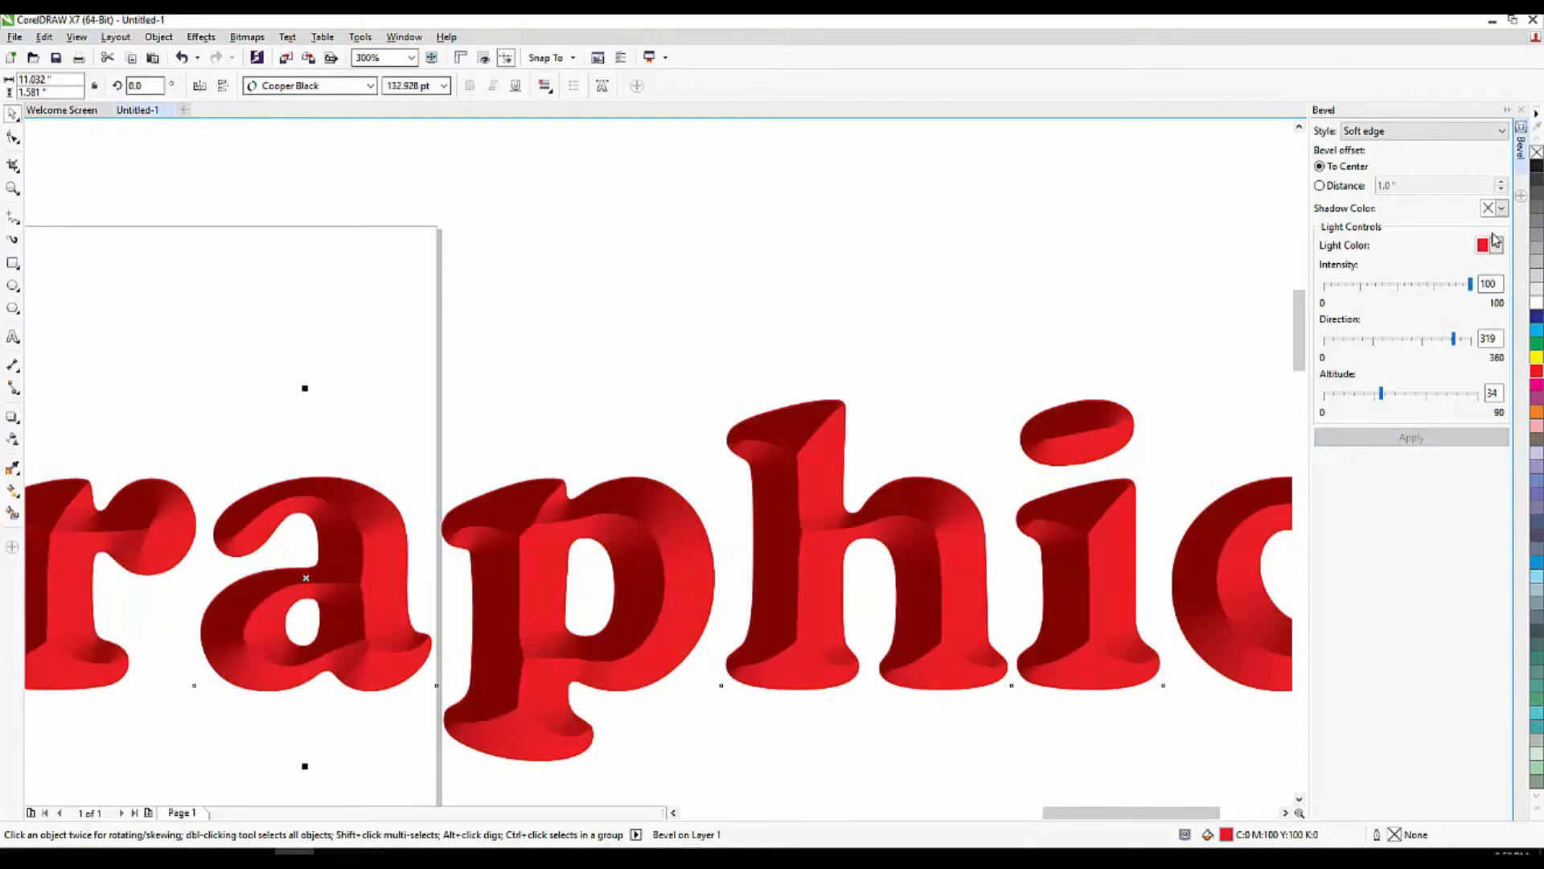
Set the bevel's light color back to white and apply it to the text
click(1496, 244)
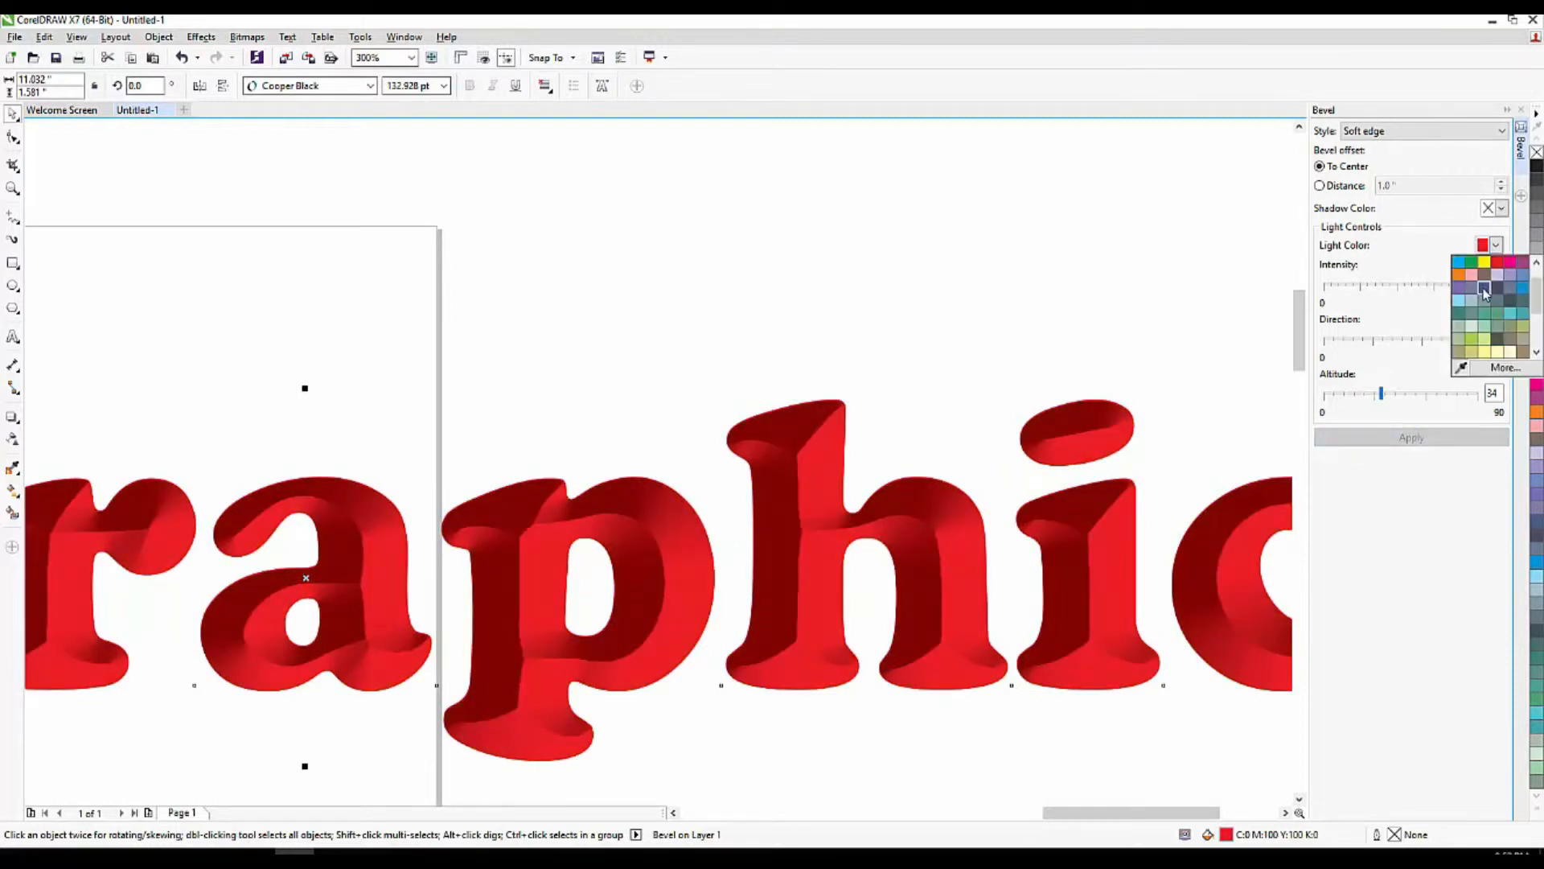
scroll(1512, 329, down, 4)
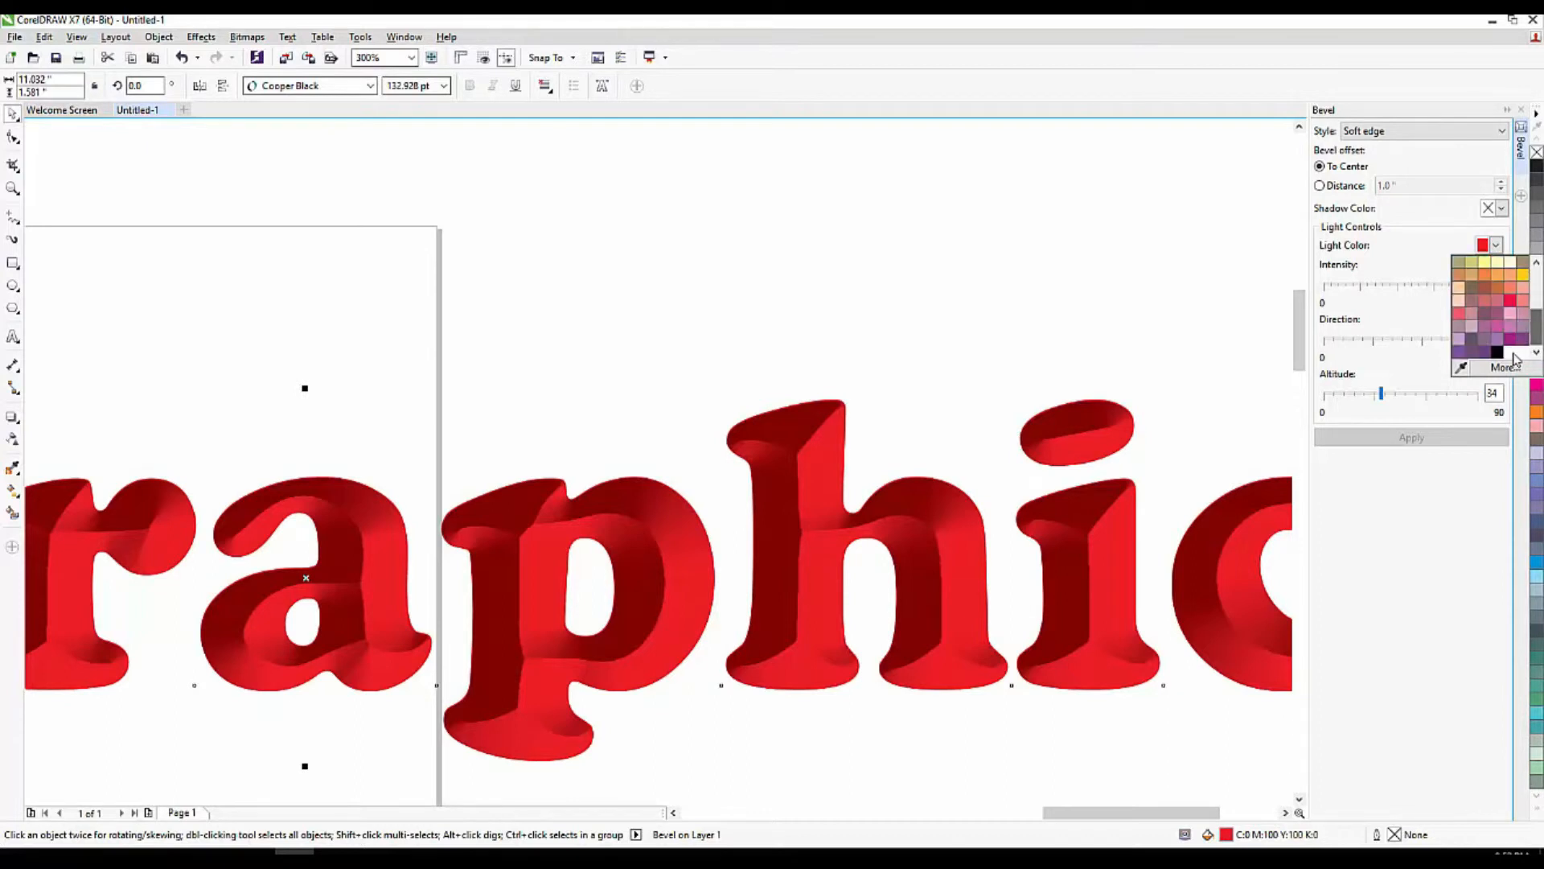
drag(1536, 326, 1536, 290)
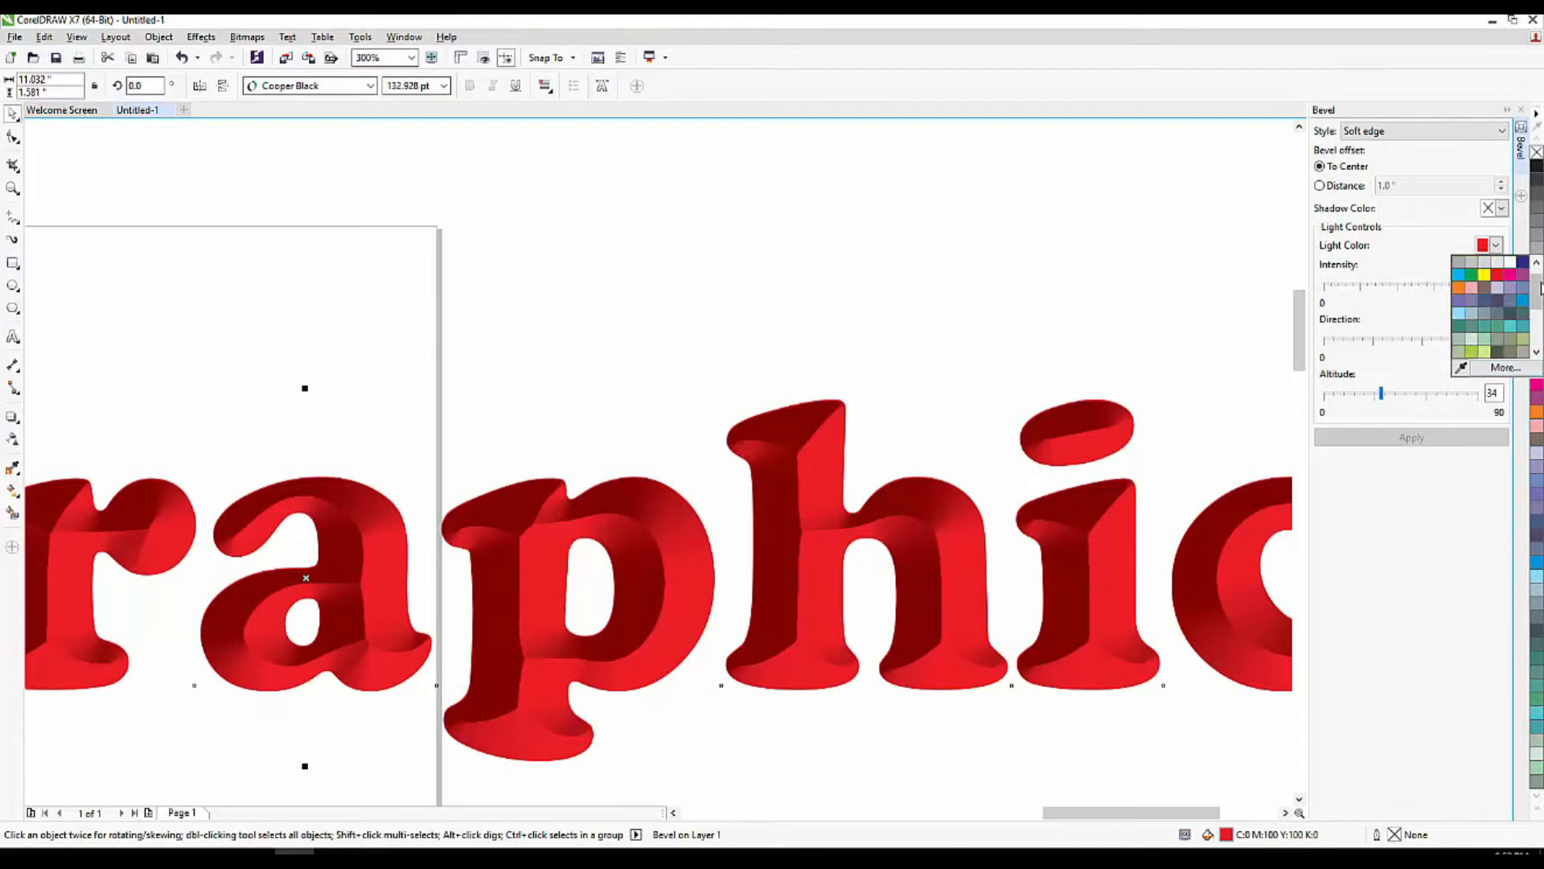
click(1514, 263)
click(1437, 437)
scroll(576, 481, down, 1)
scroll(1264, 353, up, 1)
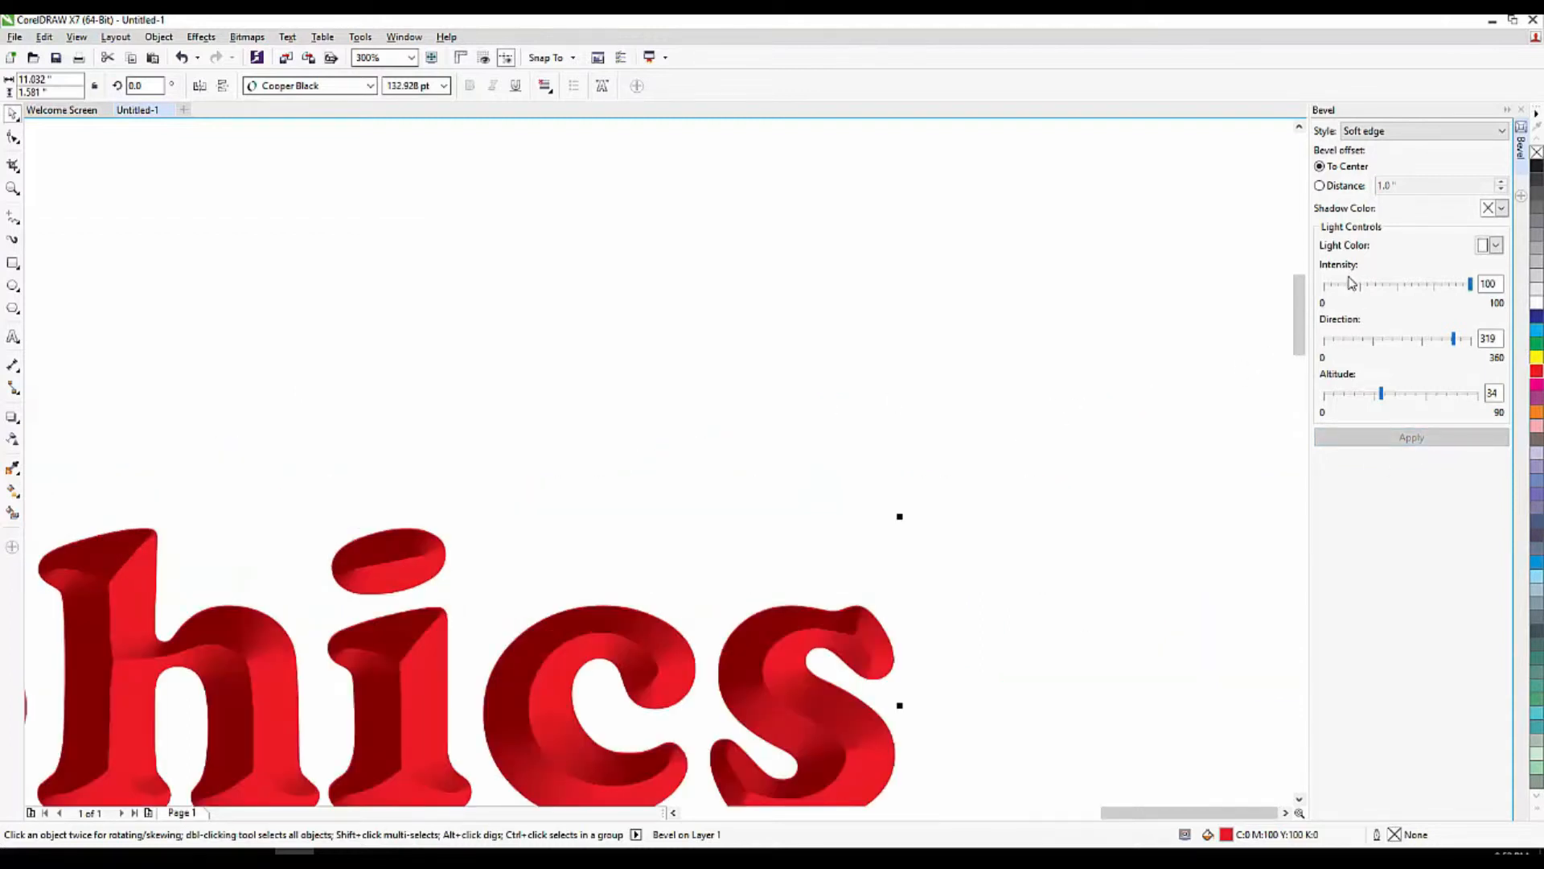
Set the bevel's light direction to 112, apply it and inspect the final letters
click(1472, 286)
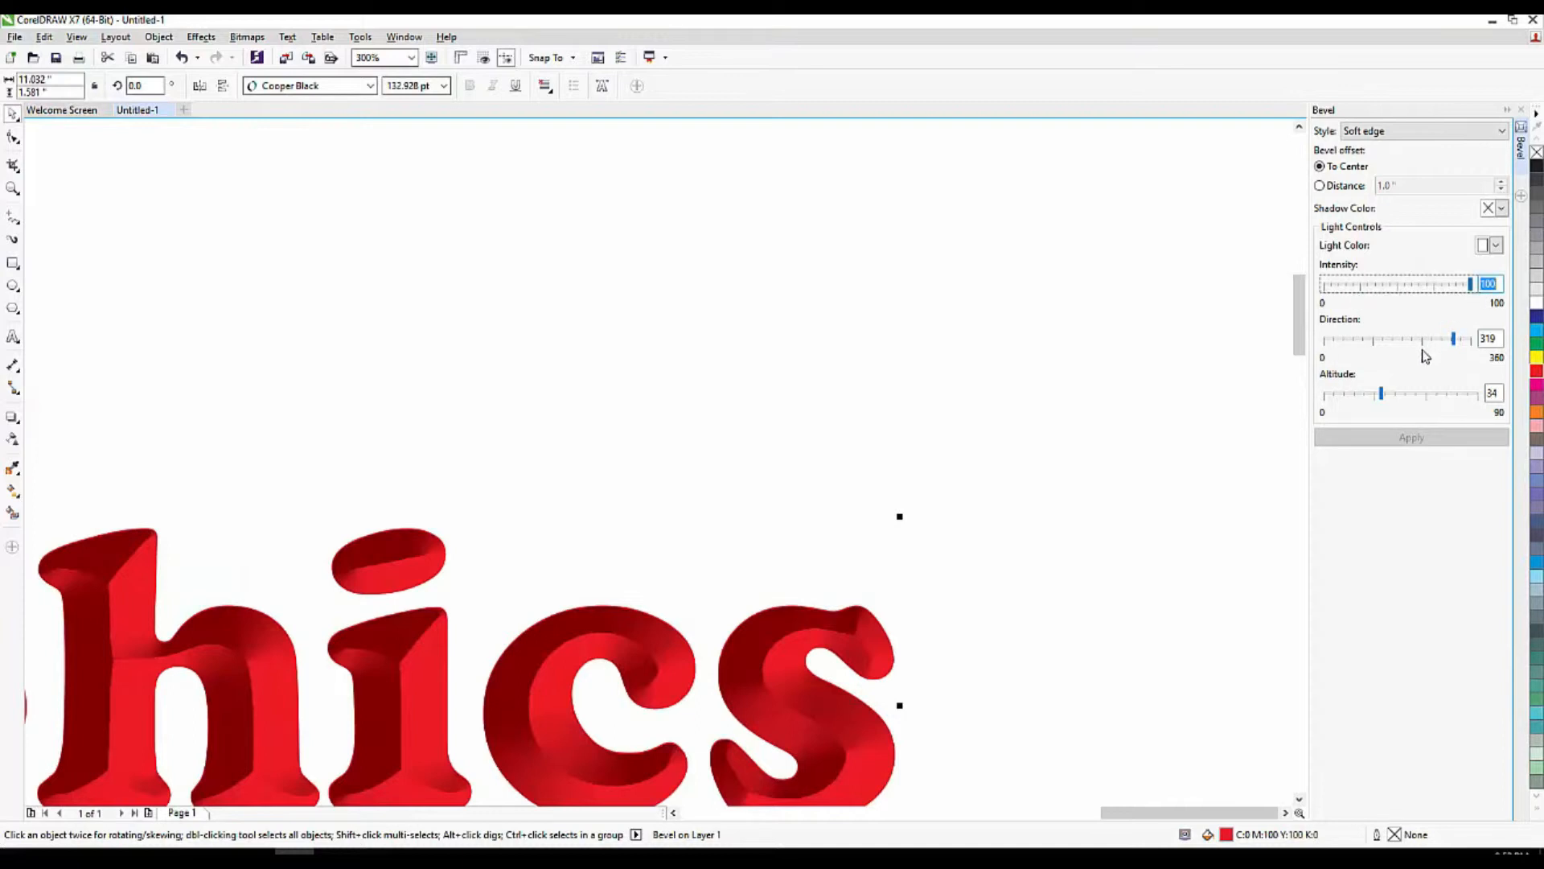
drag(1452, 342, 1369, 345)
click(1382, 437)
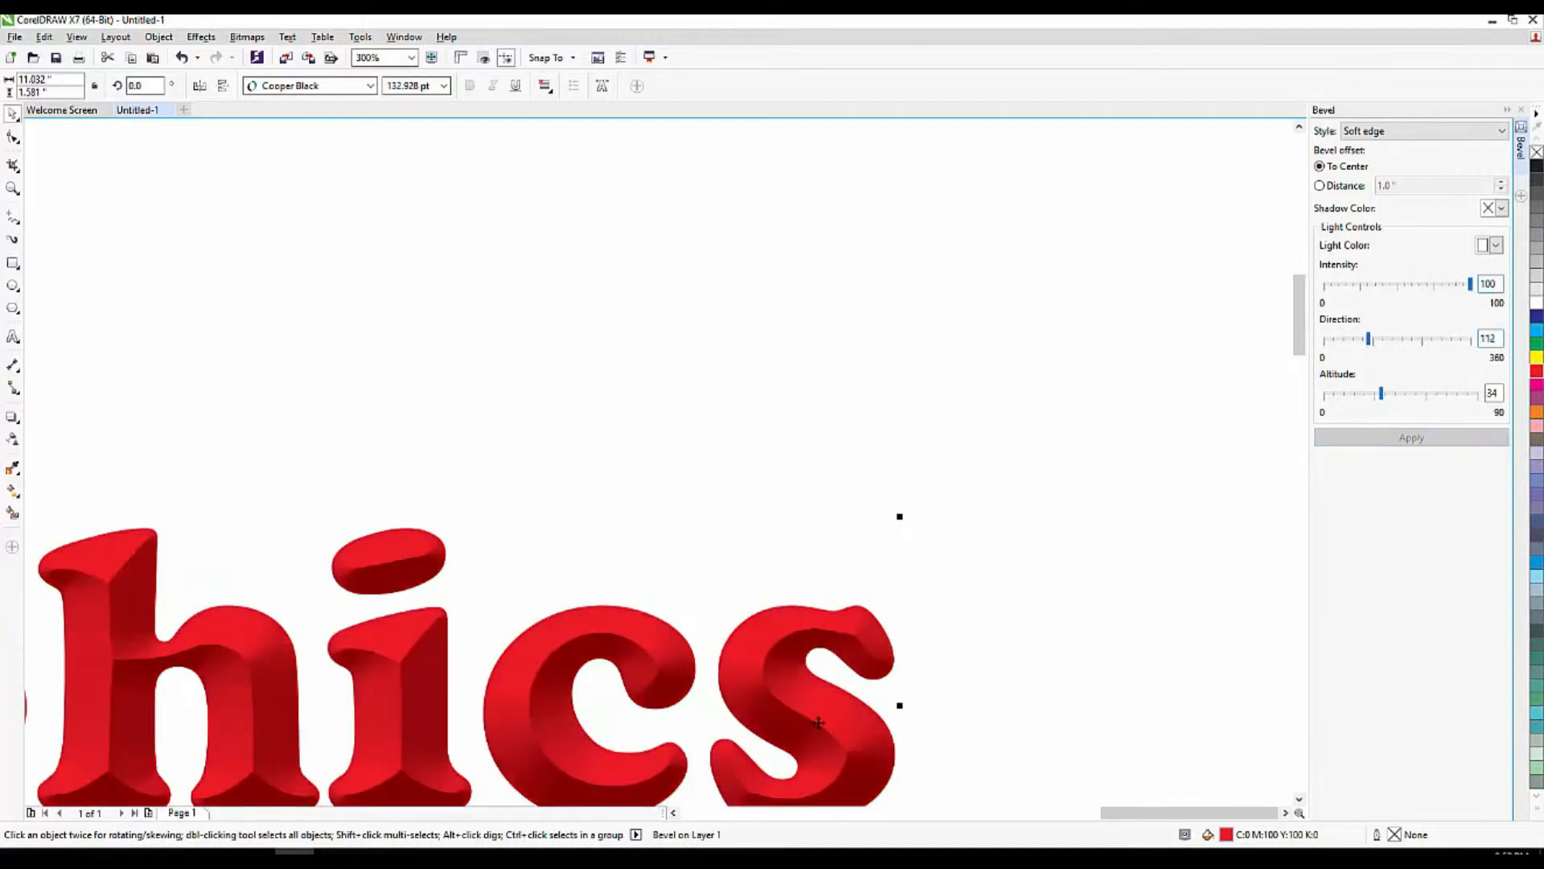
scroll(820, 718, up, 1)
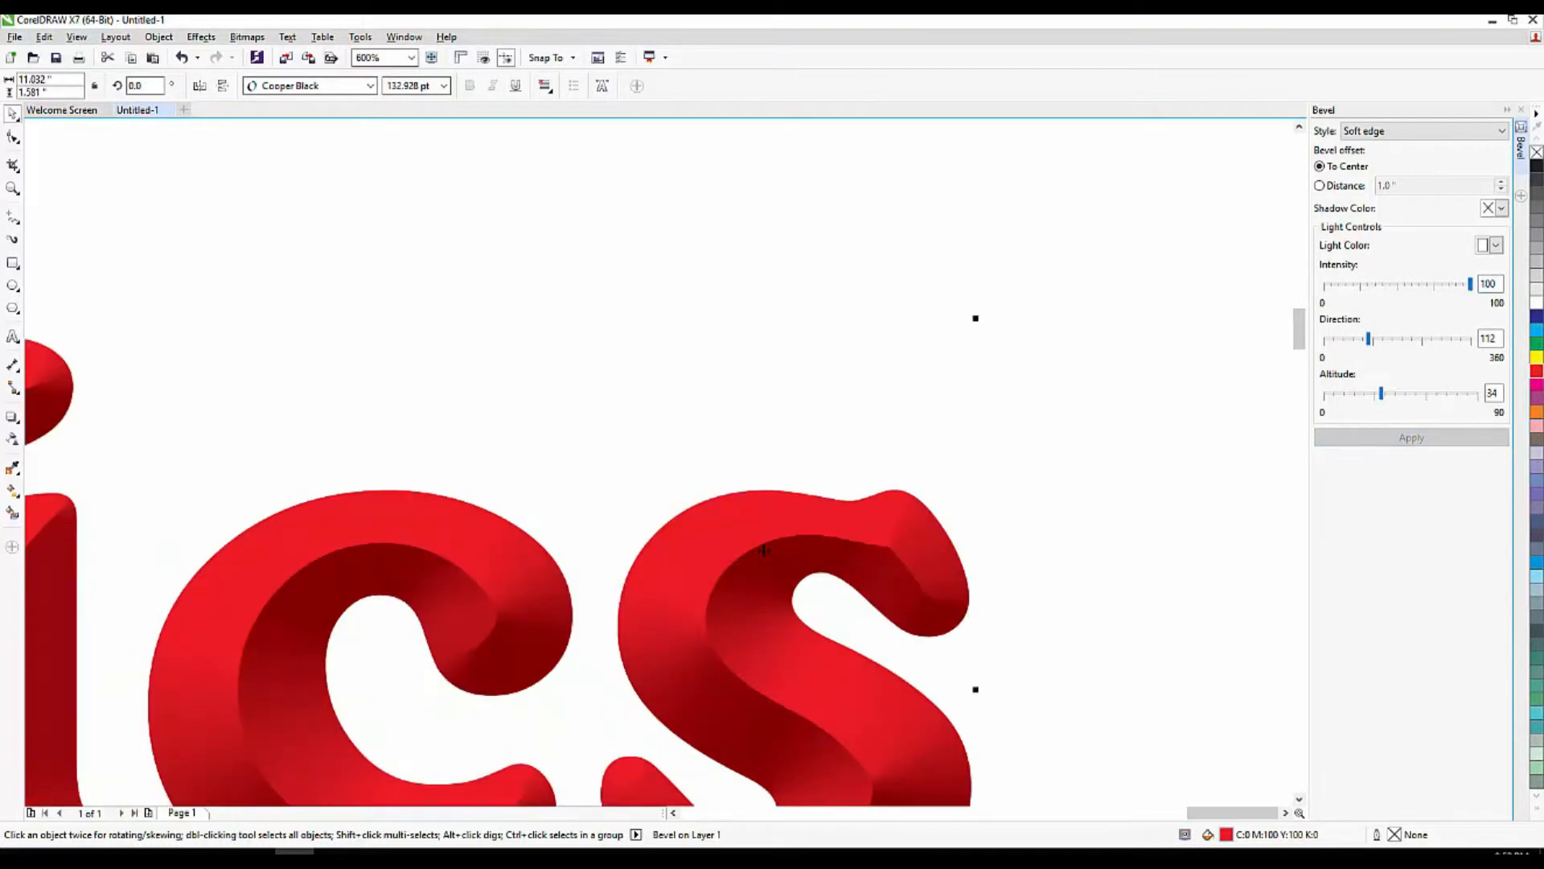
drag(764, 550, 775, 435)
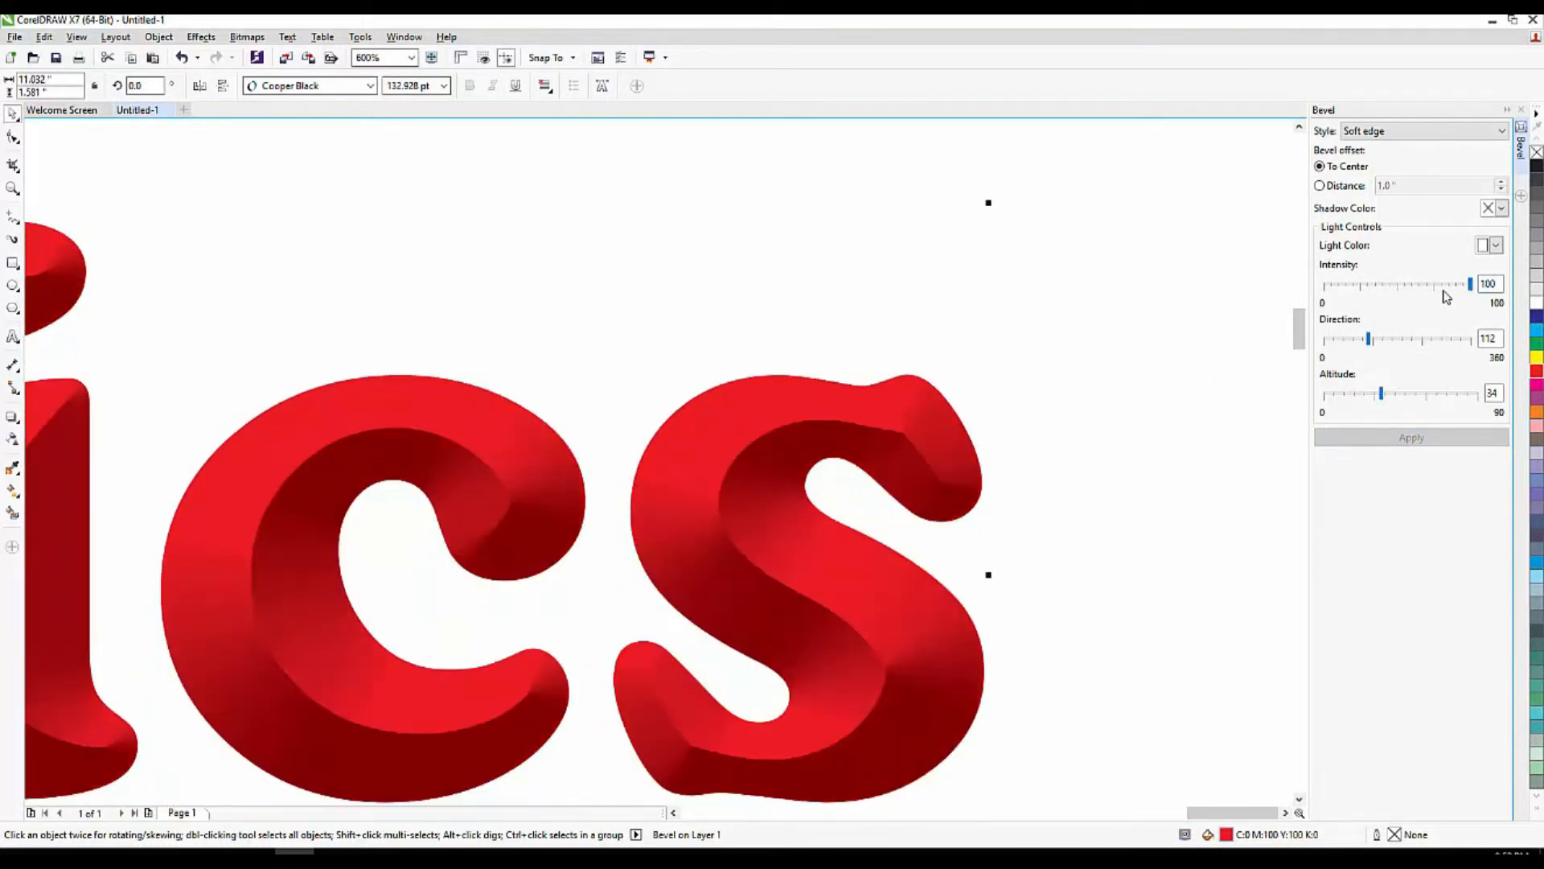
Try light directions of 41 and 216 on the text's bevel
drag(1368, 339, 1339, 339)
click(1384, 447)
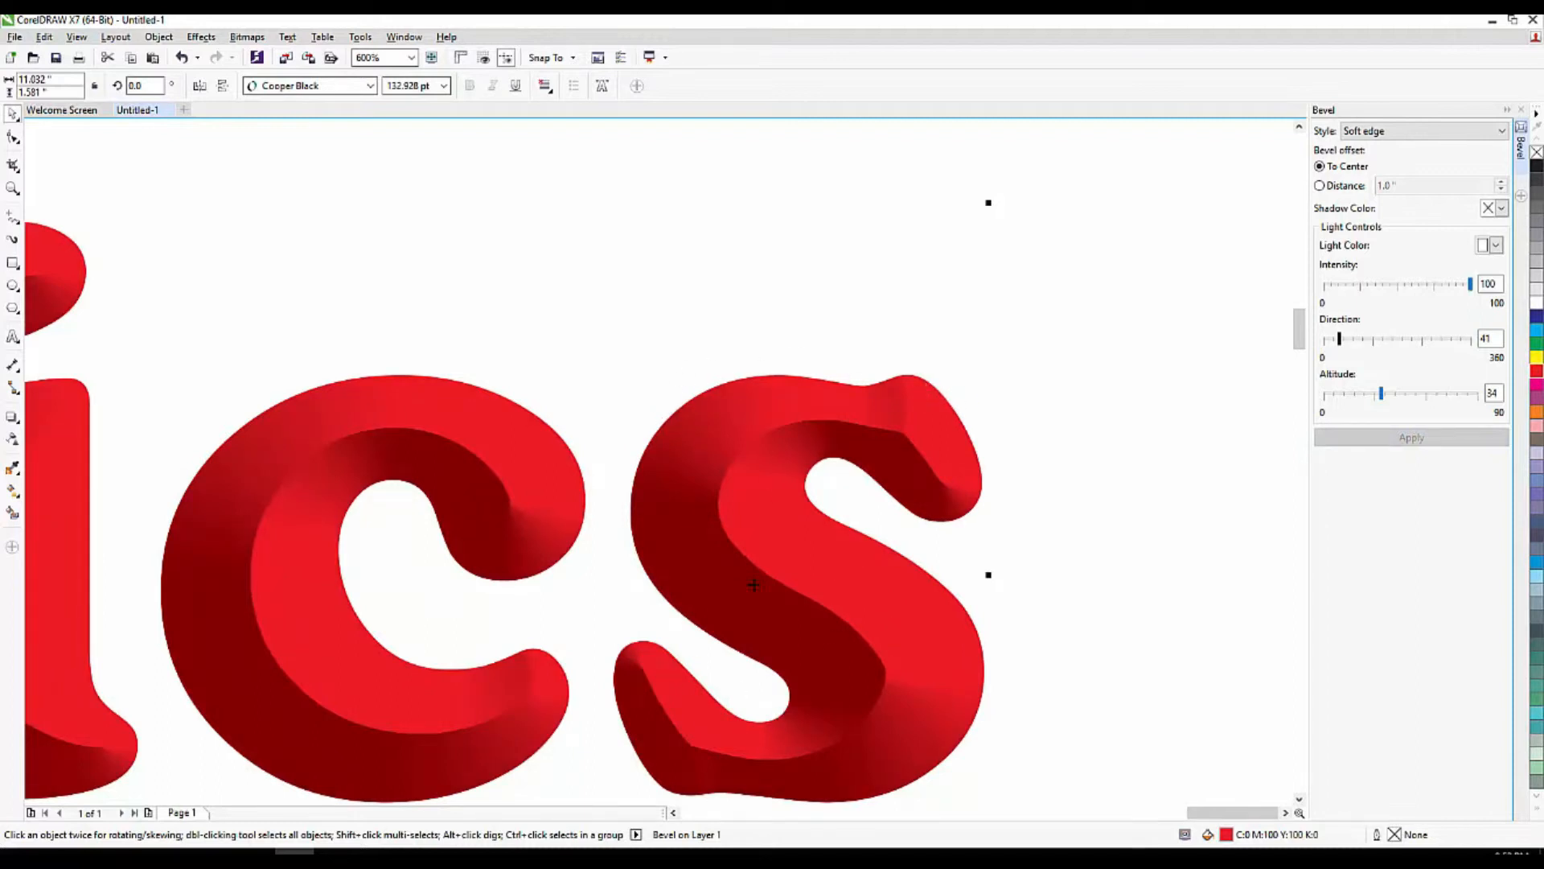
drag(1339, 339, 1411, 339)
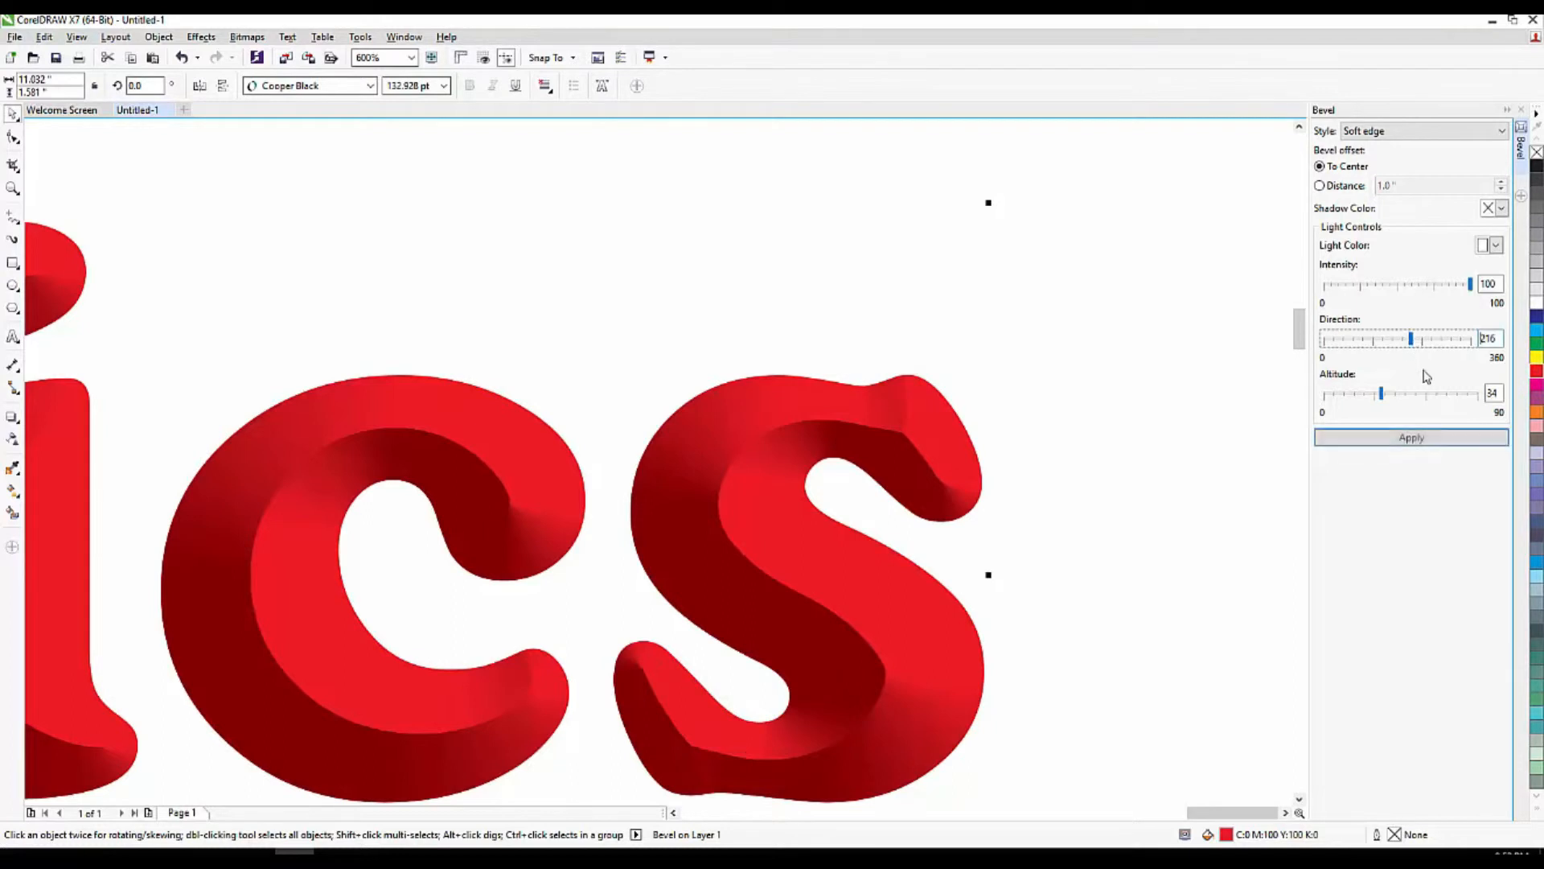
click(1411, 449)
Set the bevel's light direction to 87 and apply it to the text
click(1377, 341)
click(1392, 437)
click(1359, 339)
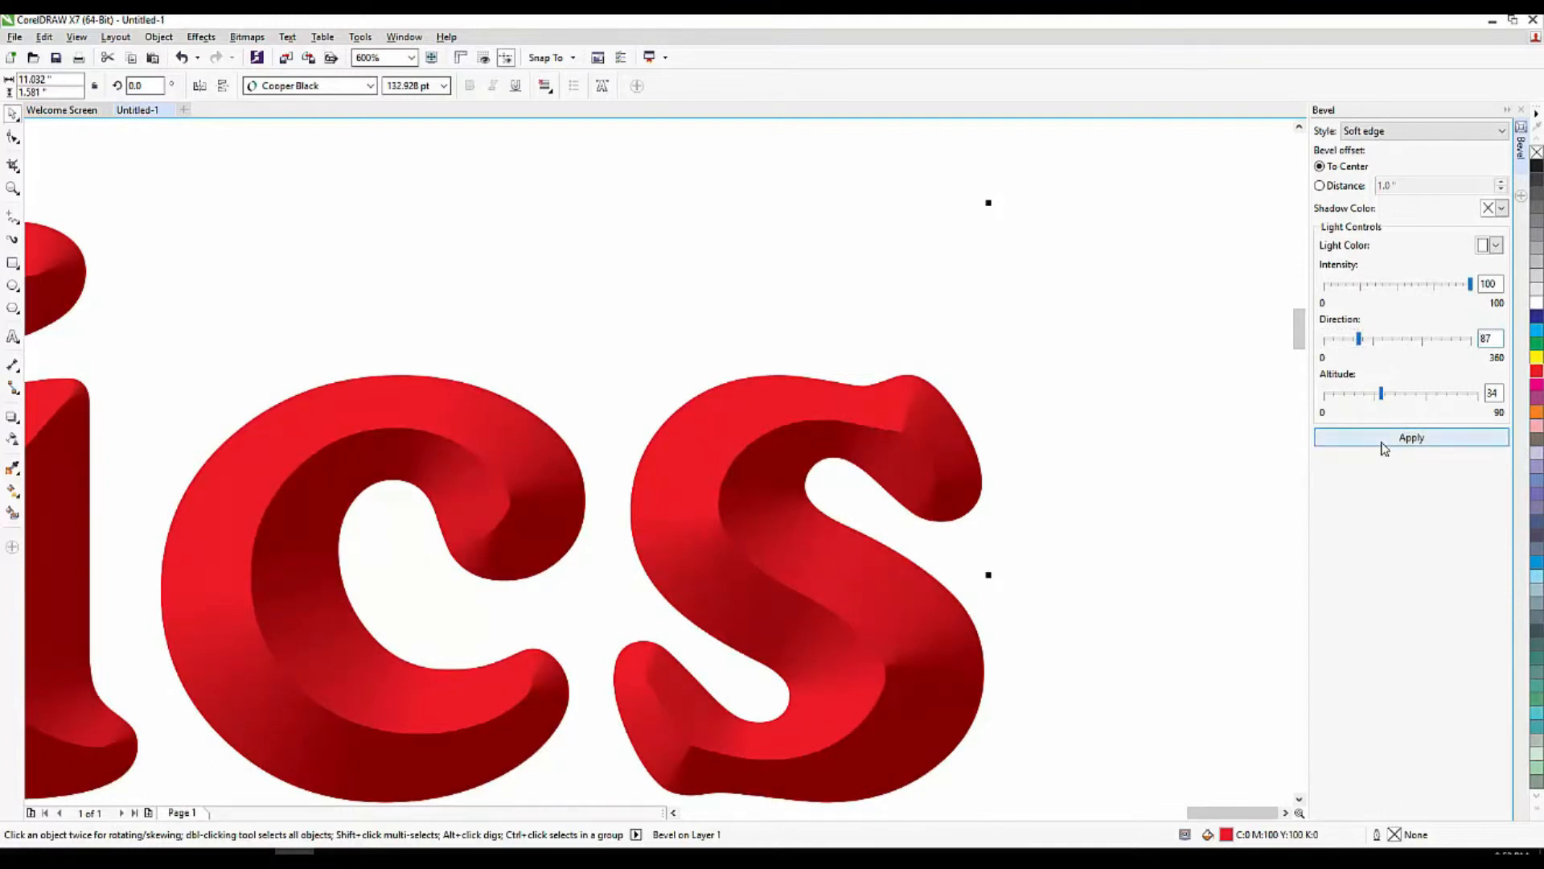
click(1383, 445)
scroll(737, 544, down, 2)
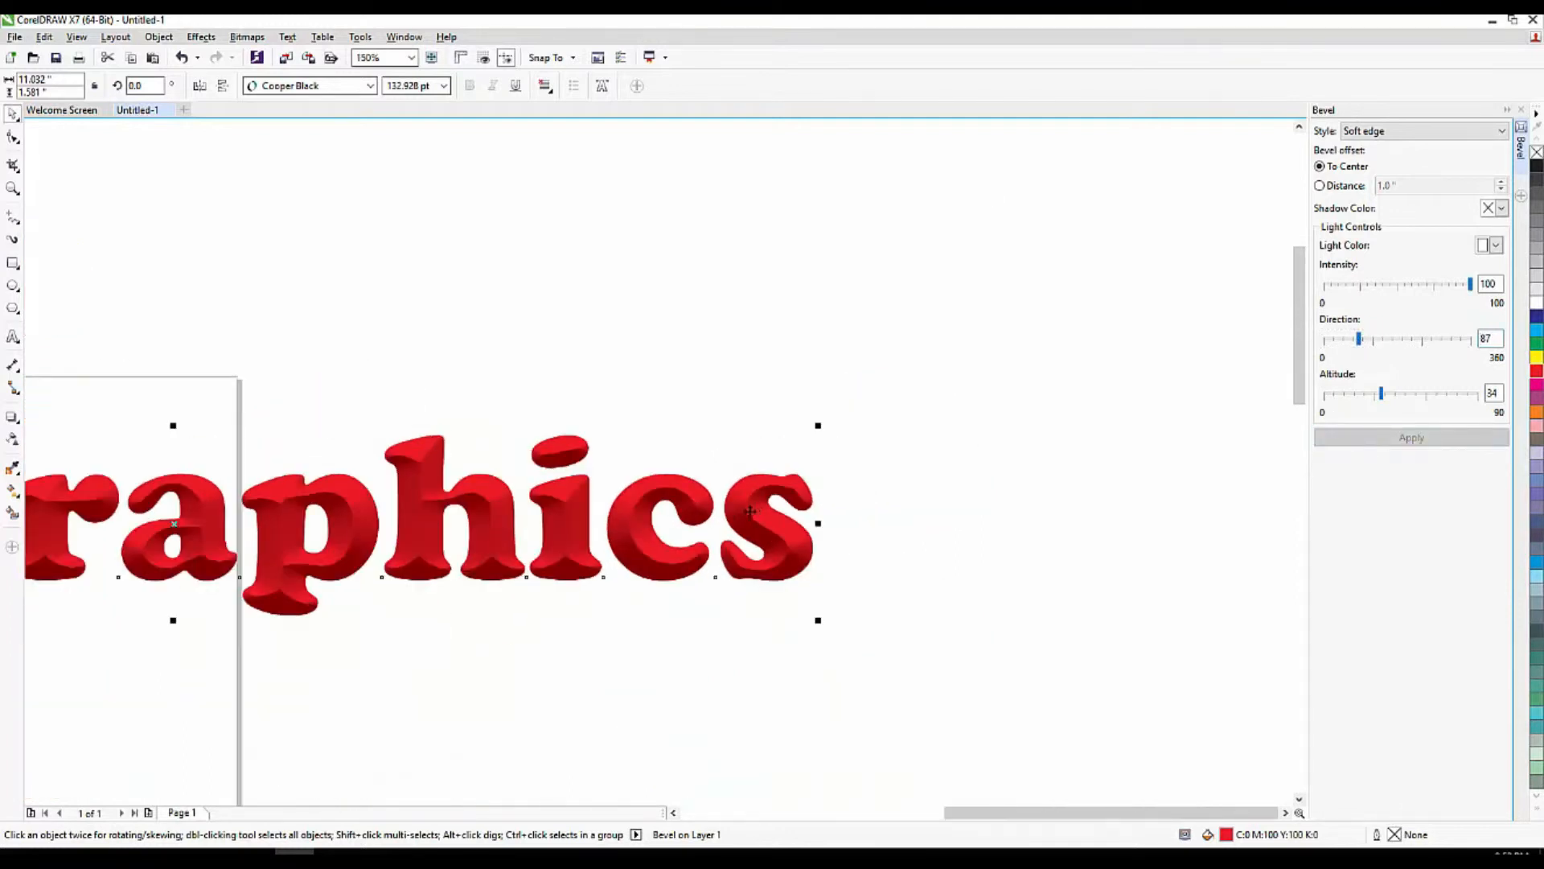
scroll(752, 509, up, 1)
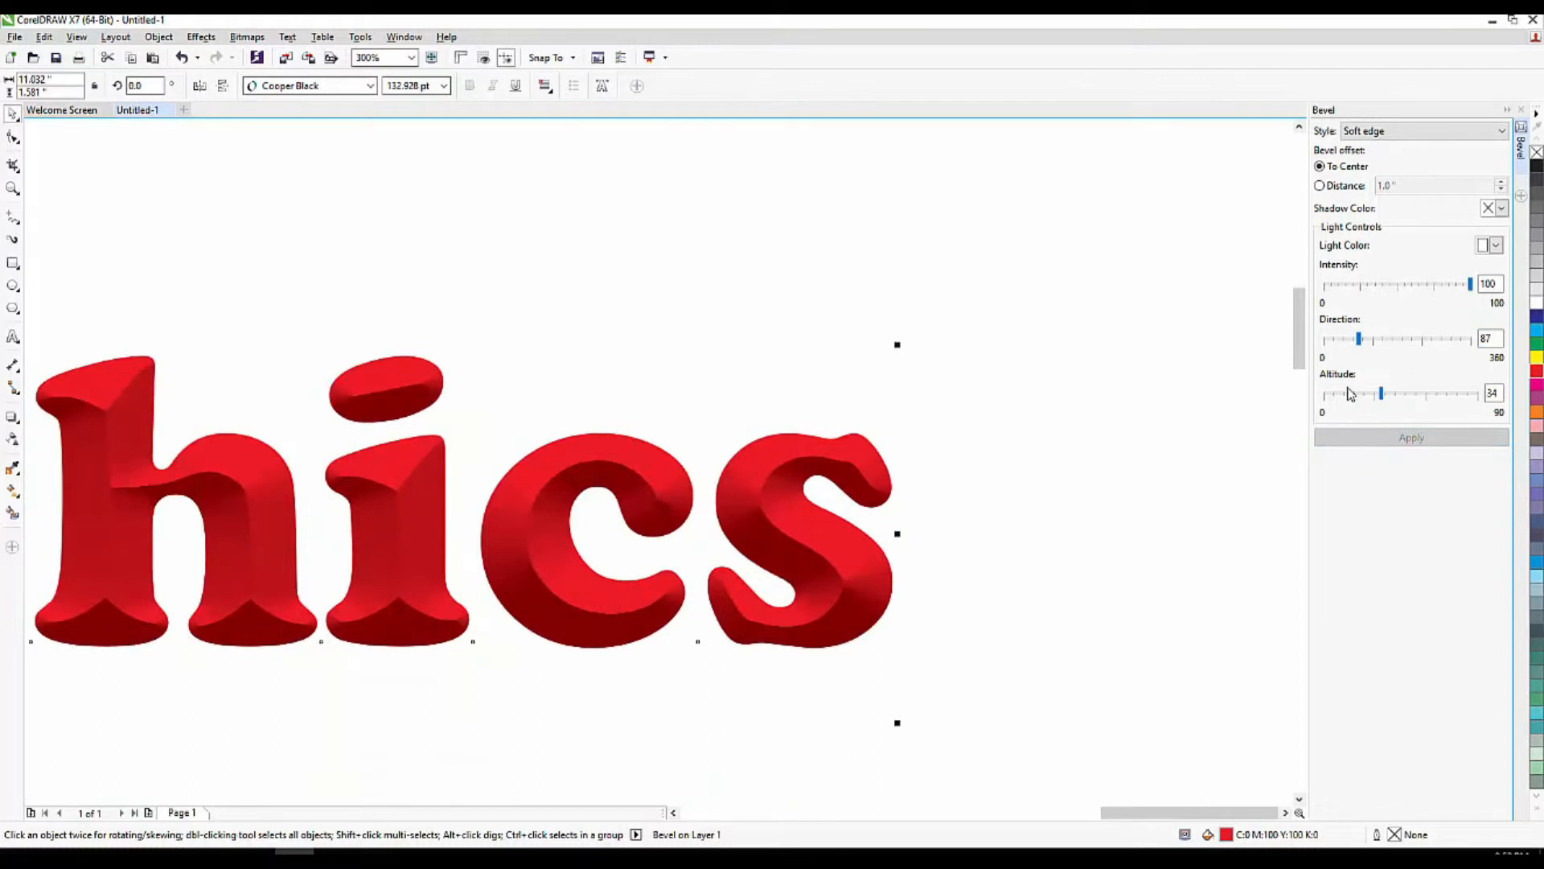
Try light altitudes of 52, 80 and 16 on the text's bevel
click(1417, 397)
click(1409, 437)
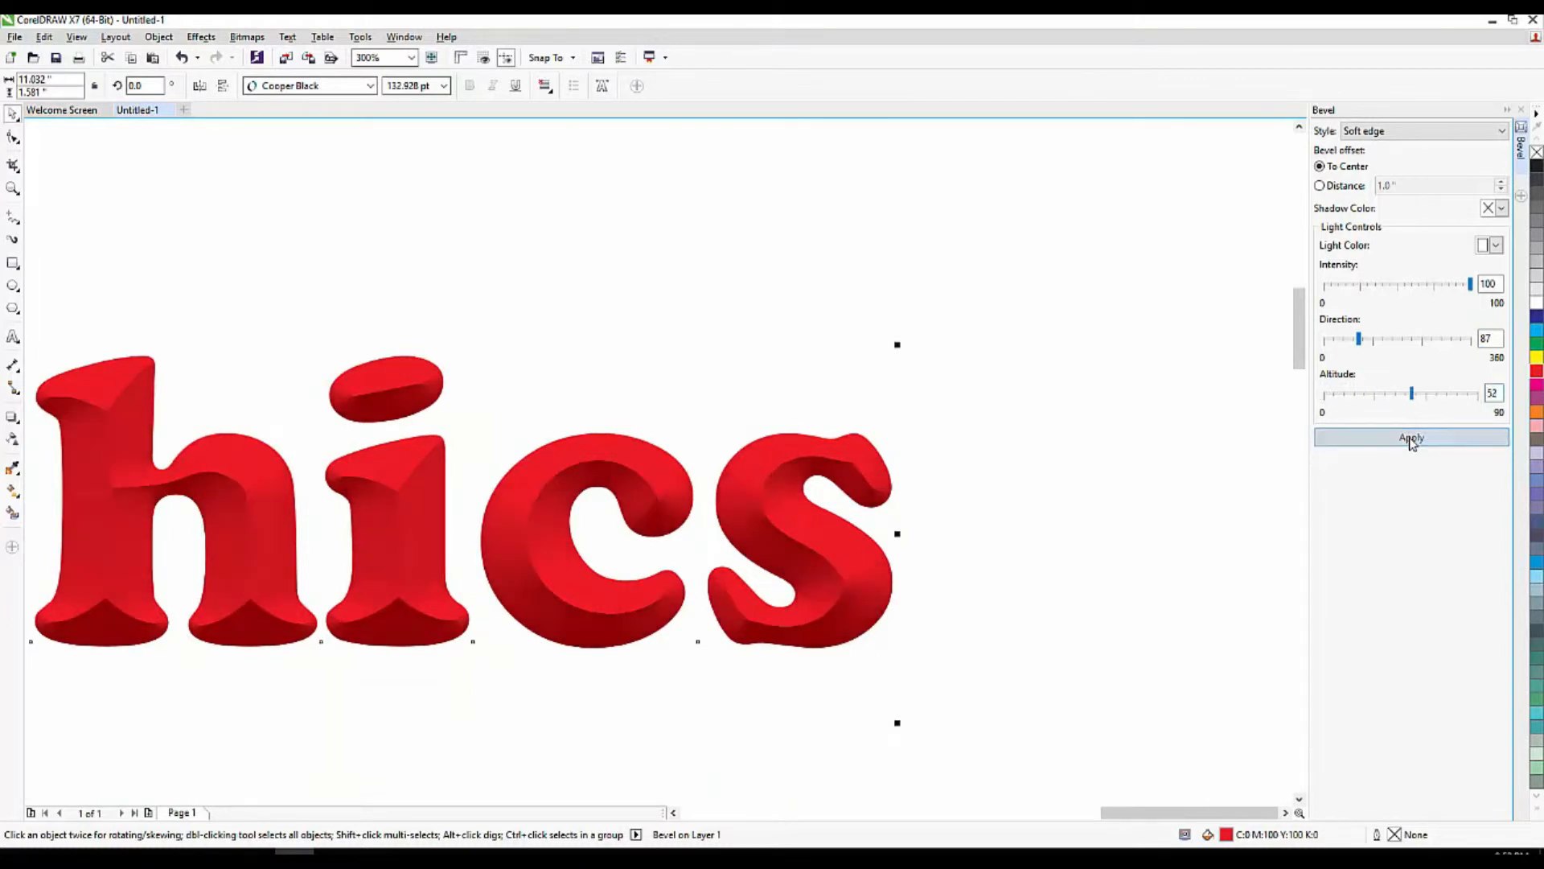
scroll(828, 562, up, 1)
drag(1412, 394, 1462, 402)
click(1432, 441)
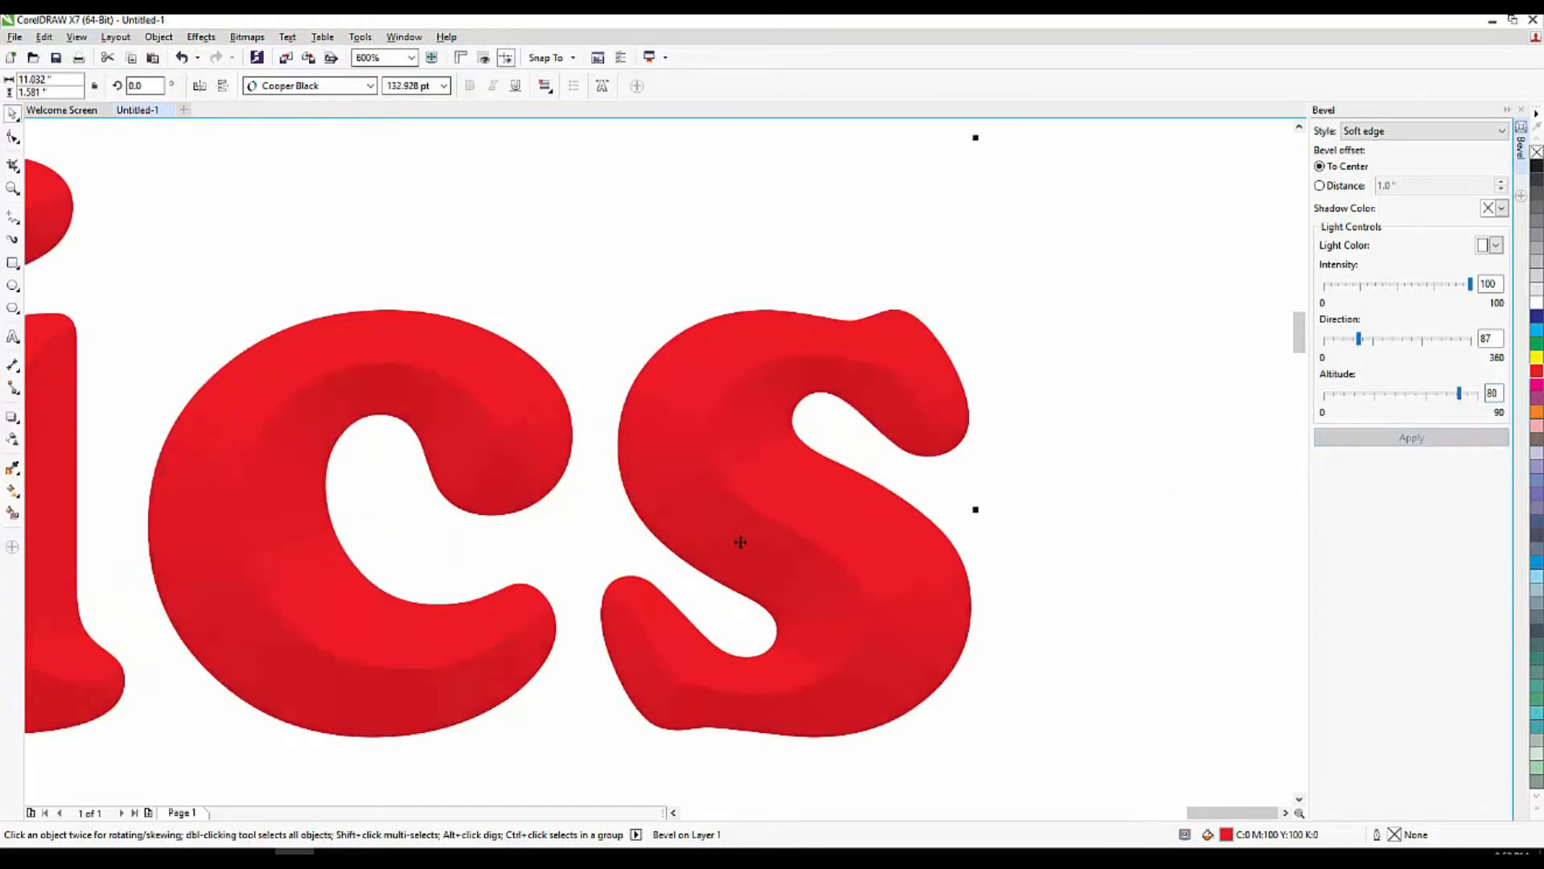
drag(1387, 400, 1350, 394)
click(1376, 435)
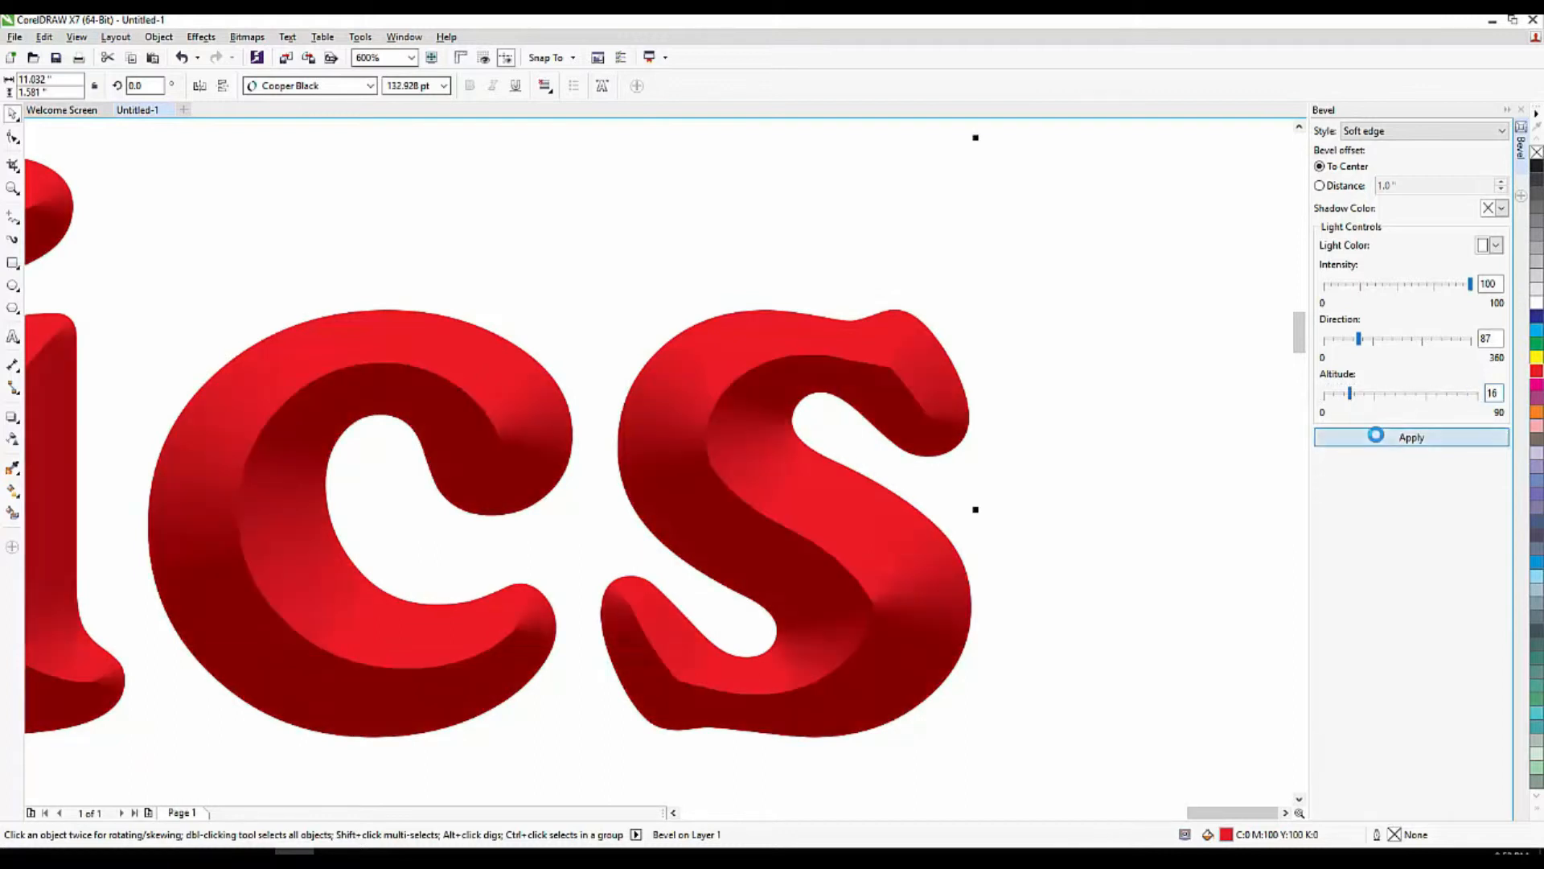
Try light altitudes of 39, 82 and 61 on the text's bevel
click(1399, 394)
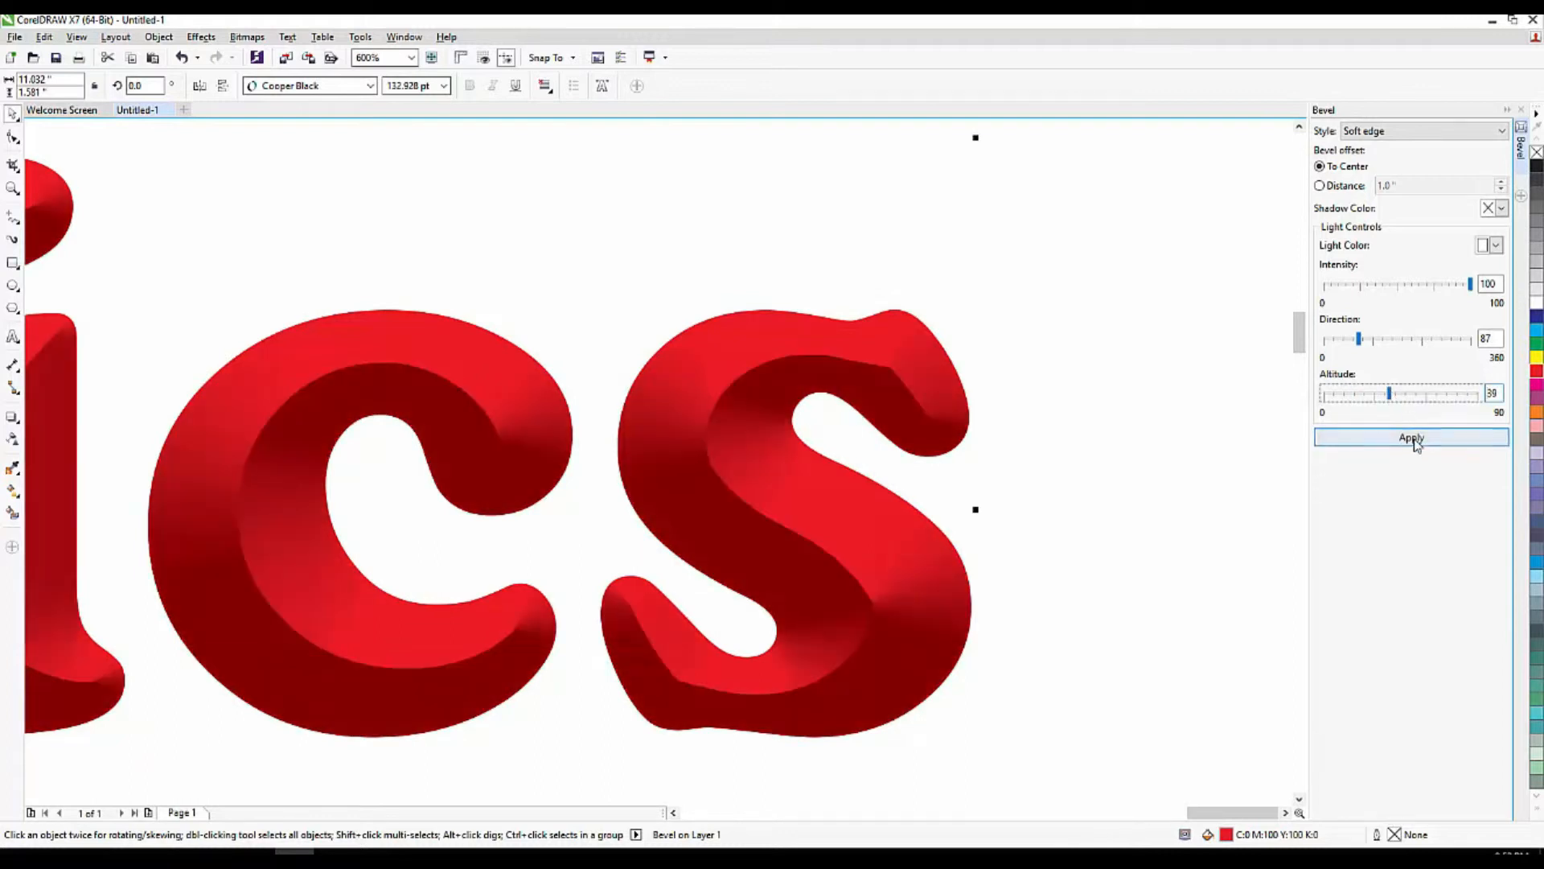
click(1414, 439)
click(1406, 394)
click(1408, 439)
click(1463, 394)
click(1434, 435)
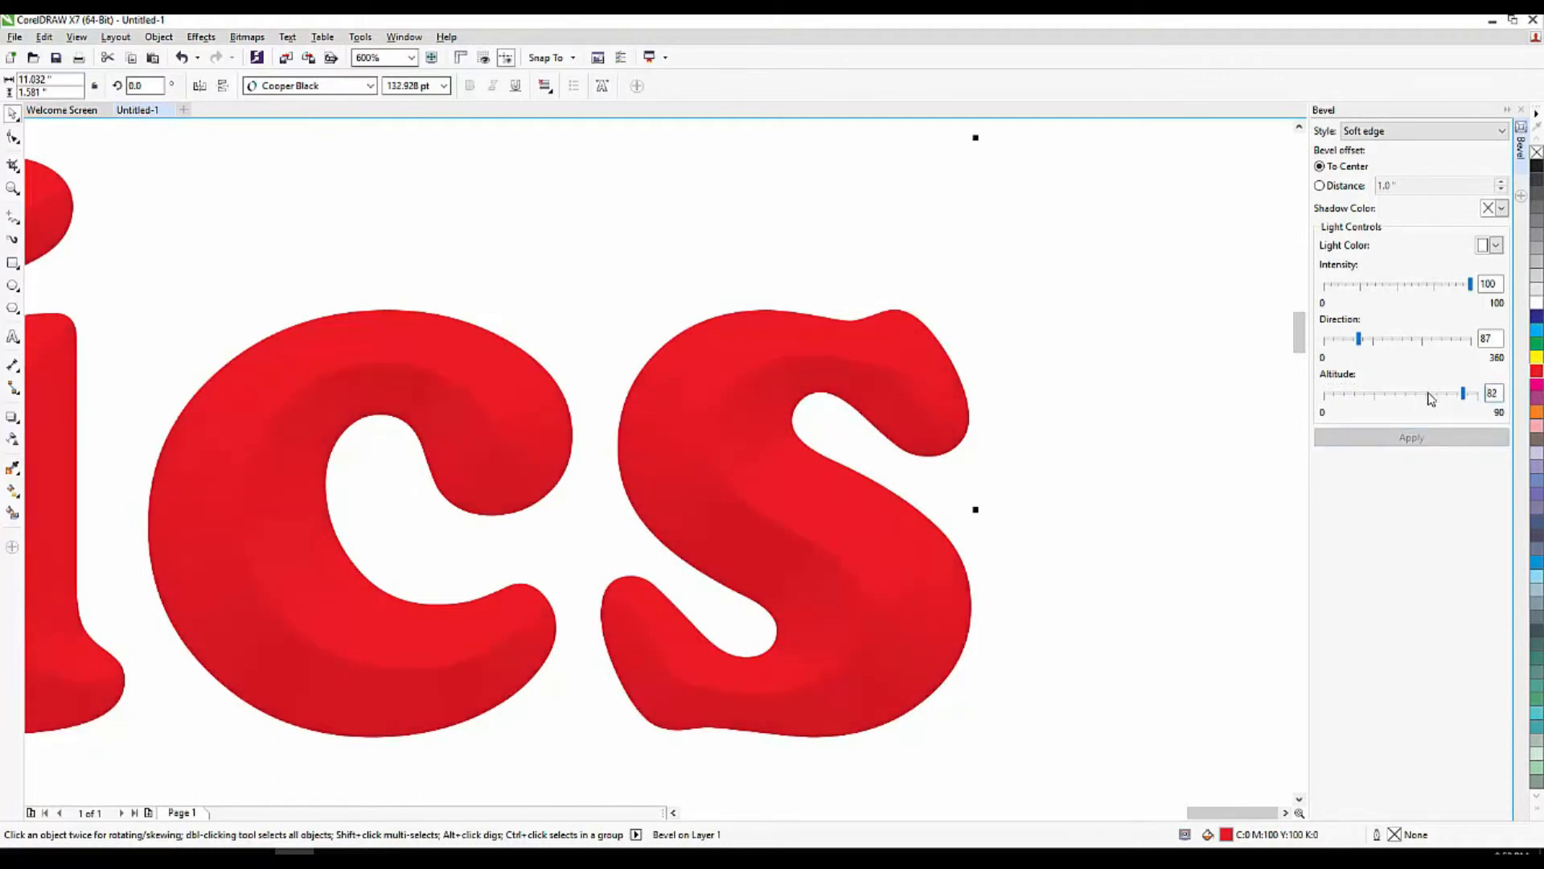
click(1429, 394)
click(1359, 439)
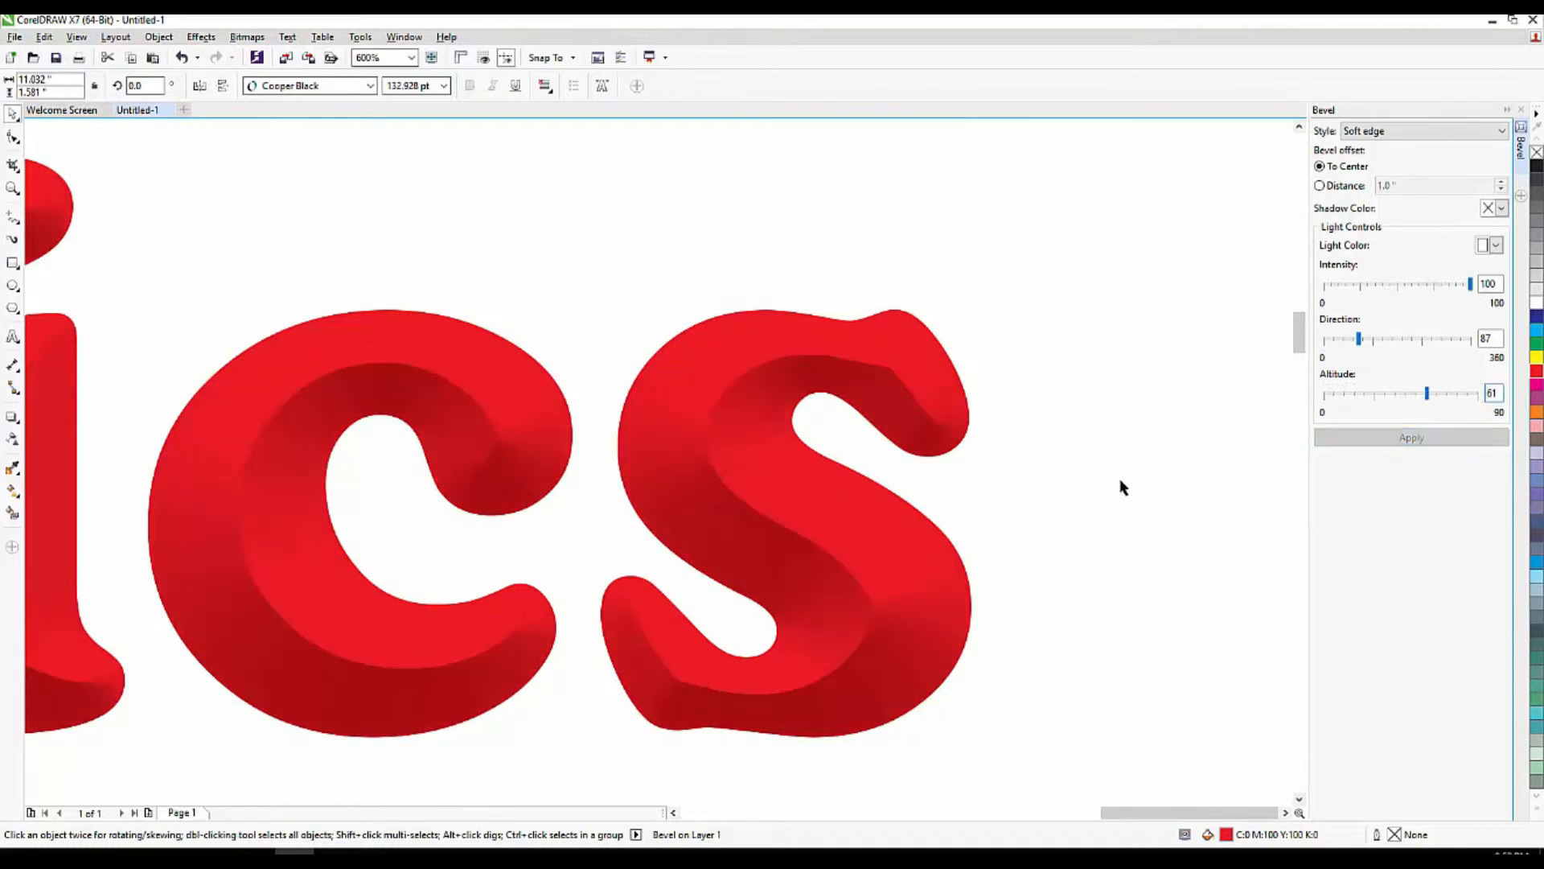
Set the bevel's light altitude to 42 and apply it to the text
scroll(1123, 486, down, 2)
click(1436, 394)
click(1412, 438)
drag(1435, 394, 1408, 398)
click(1422, 395)
click(1396, 395)
click(1433, 441)
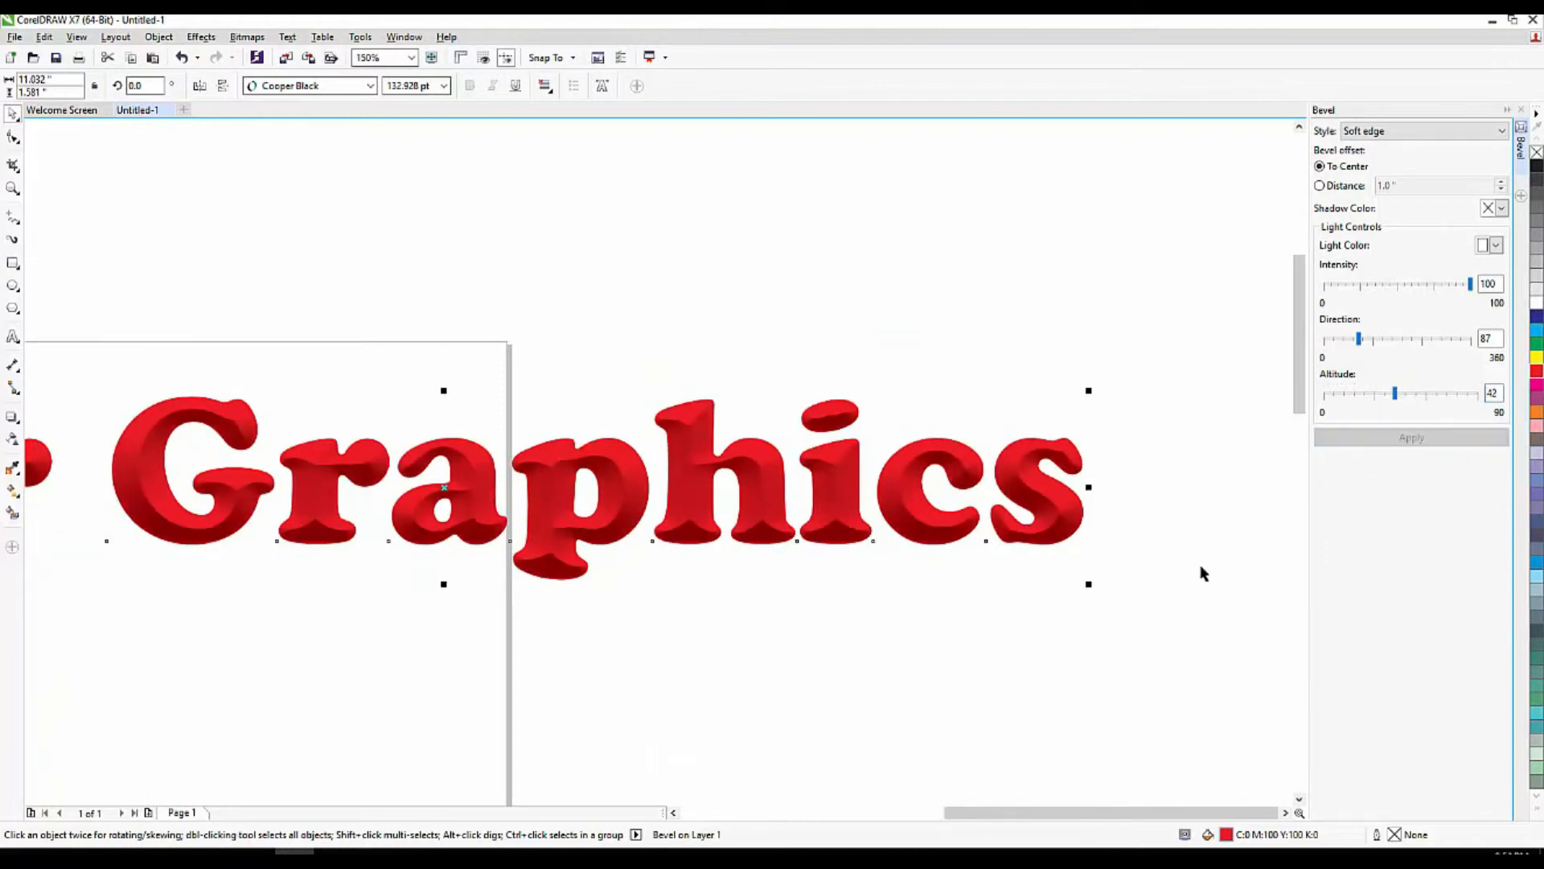
scroll(821, 478, down, 1)
scroll(478, 460, up, 1)
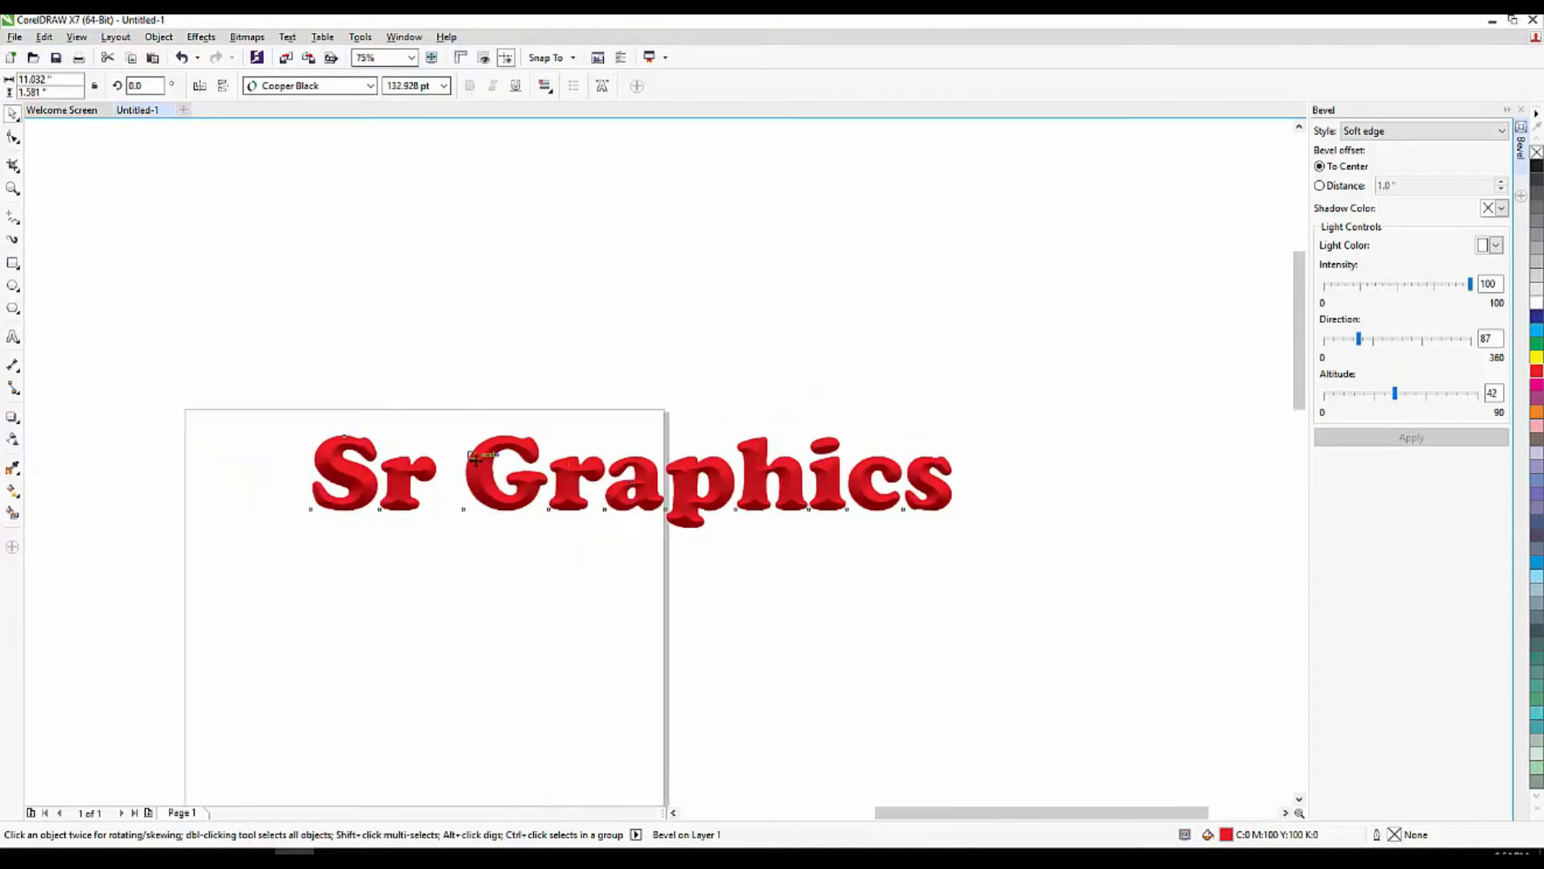
Close the Bevel settings and try moving the beveled text upward, undoing each move
click(715, 389)
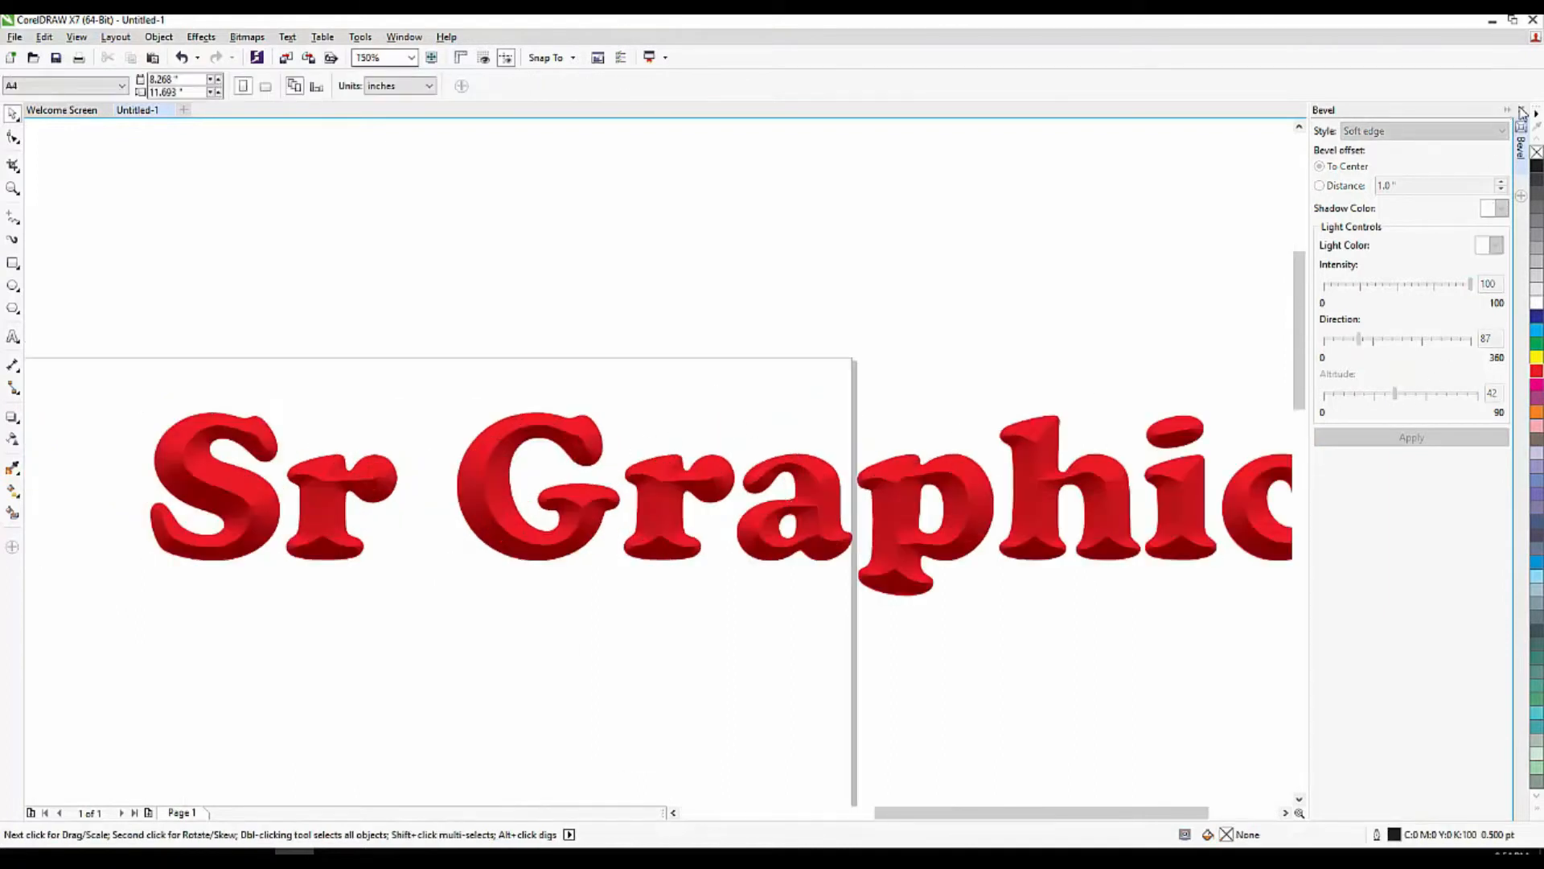
click(1521, 110)
drag(938, 471, 849, 340)
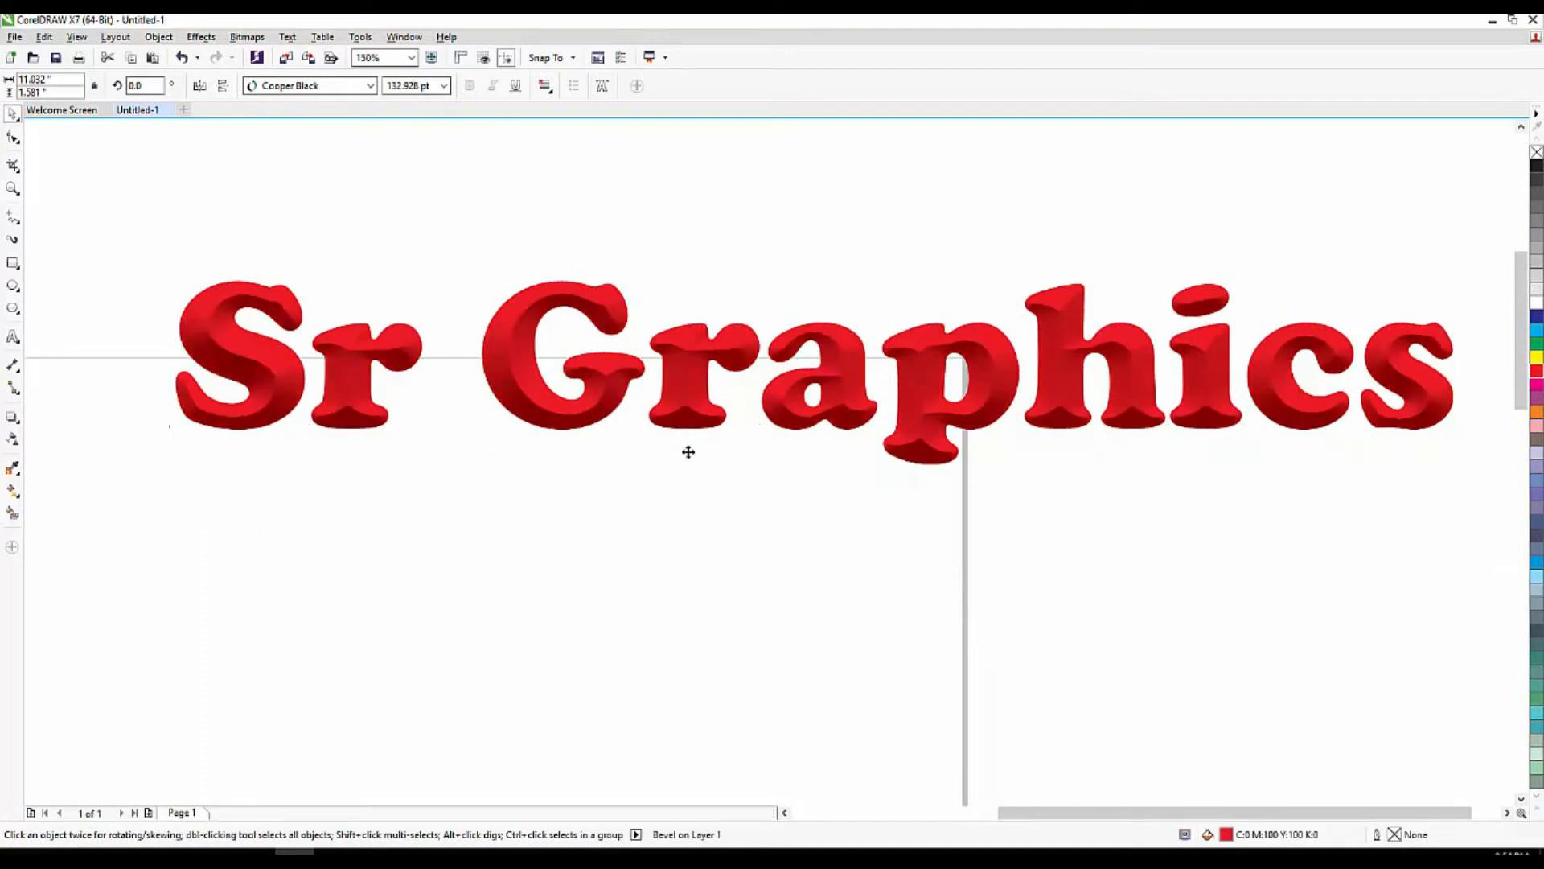
key(ctrl+z)
scroll(505, 501, down, 1)
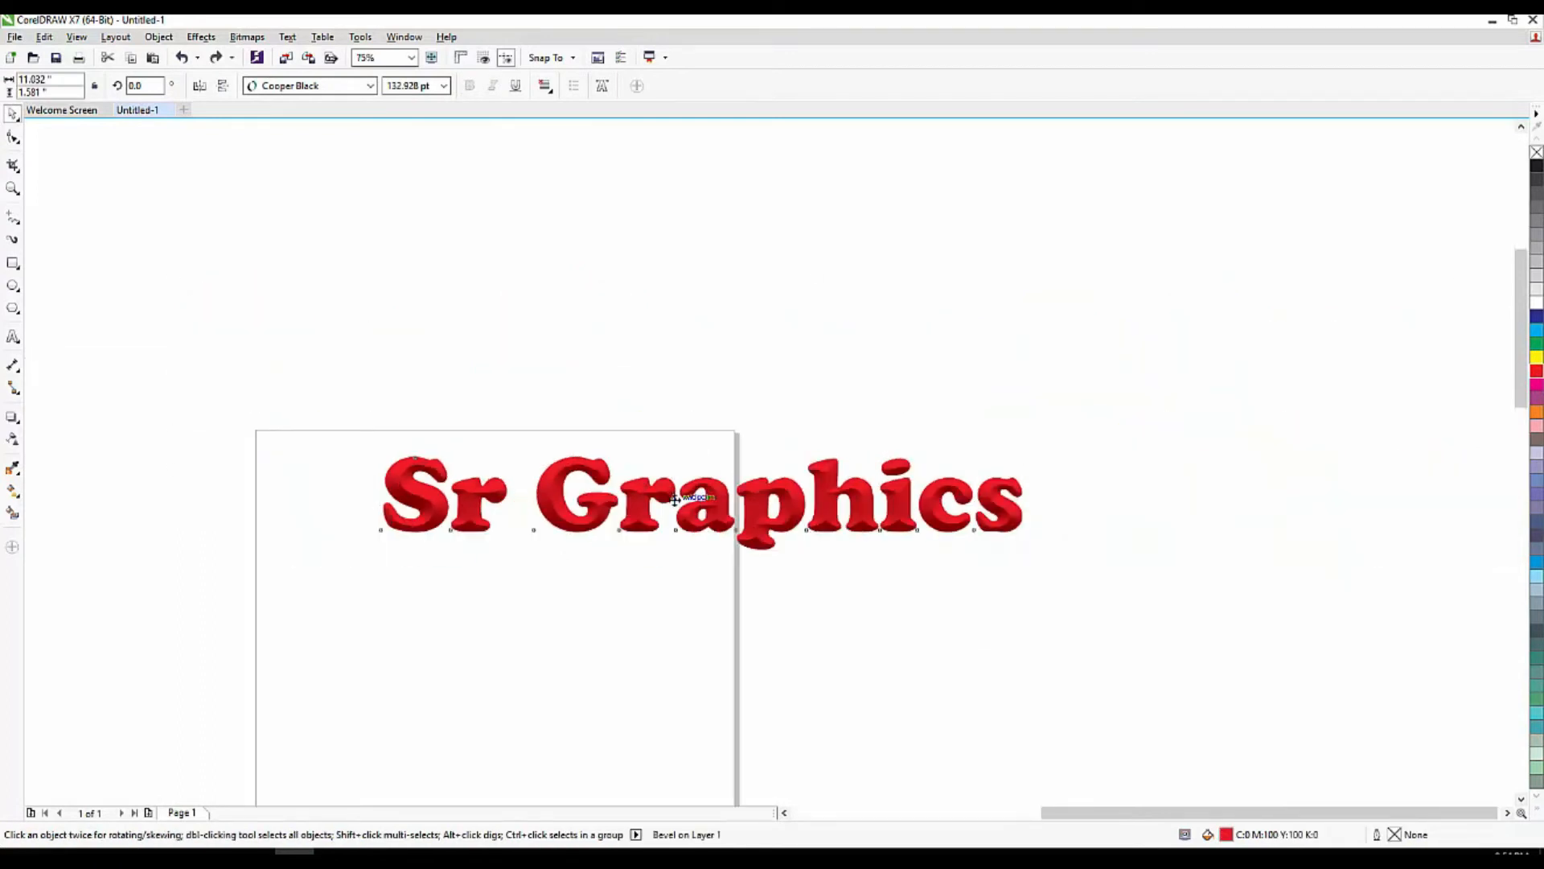
scroll(672, 499, up, 1)
drag(598, 512, 600, 433)
key(ctrl+z)
click(386, 644)
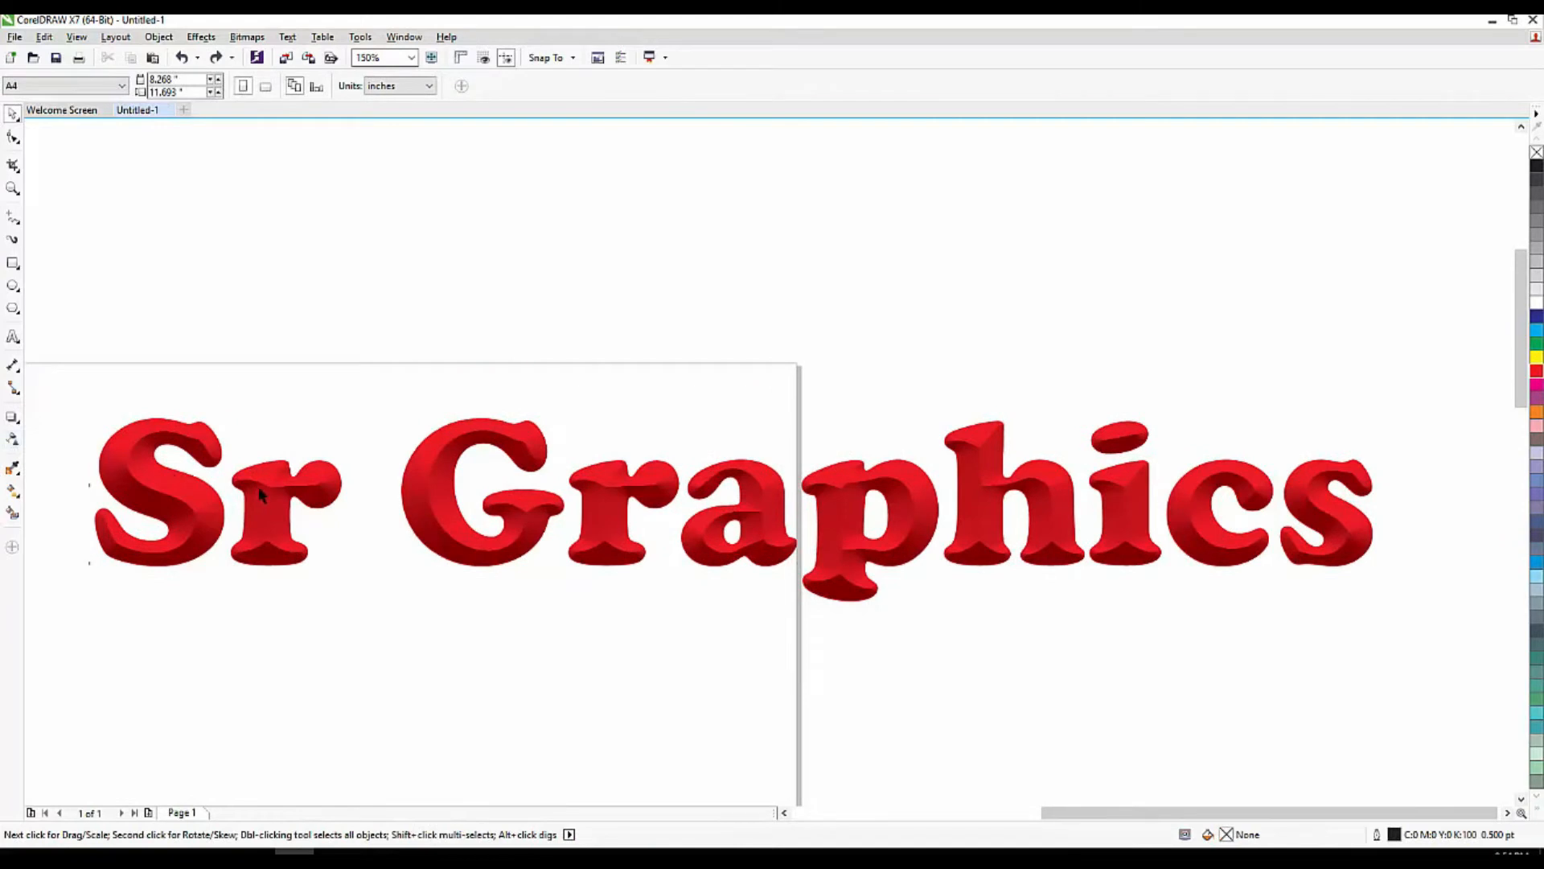
scroll(546, 523, down, 1)
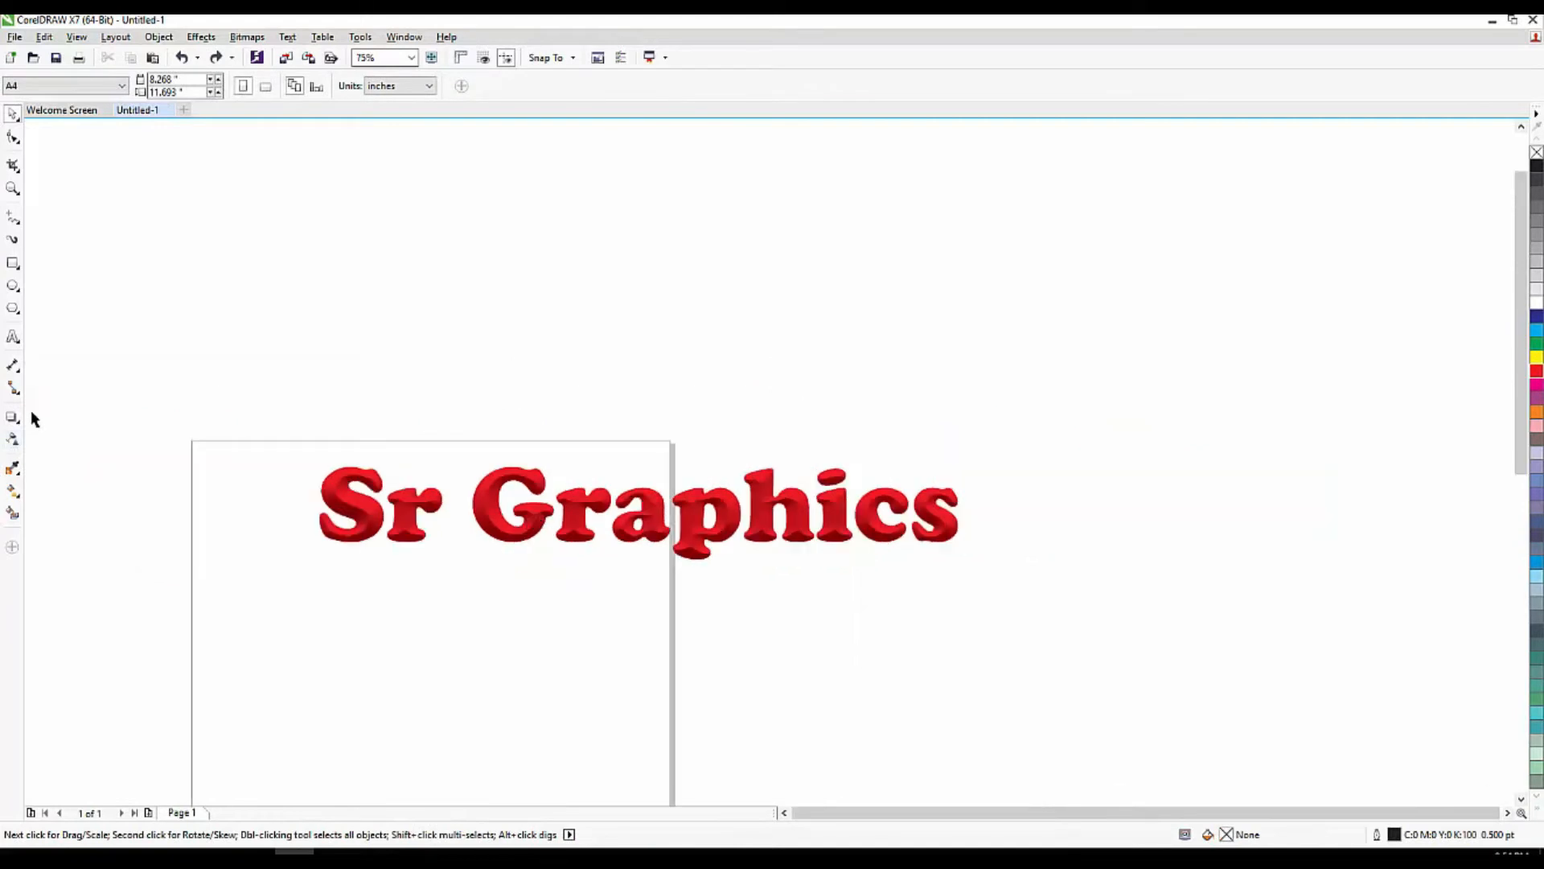
Undo the text's effects back to plain black lettering and place a duplicate directly above the original
click(482, 512)
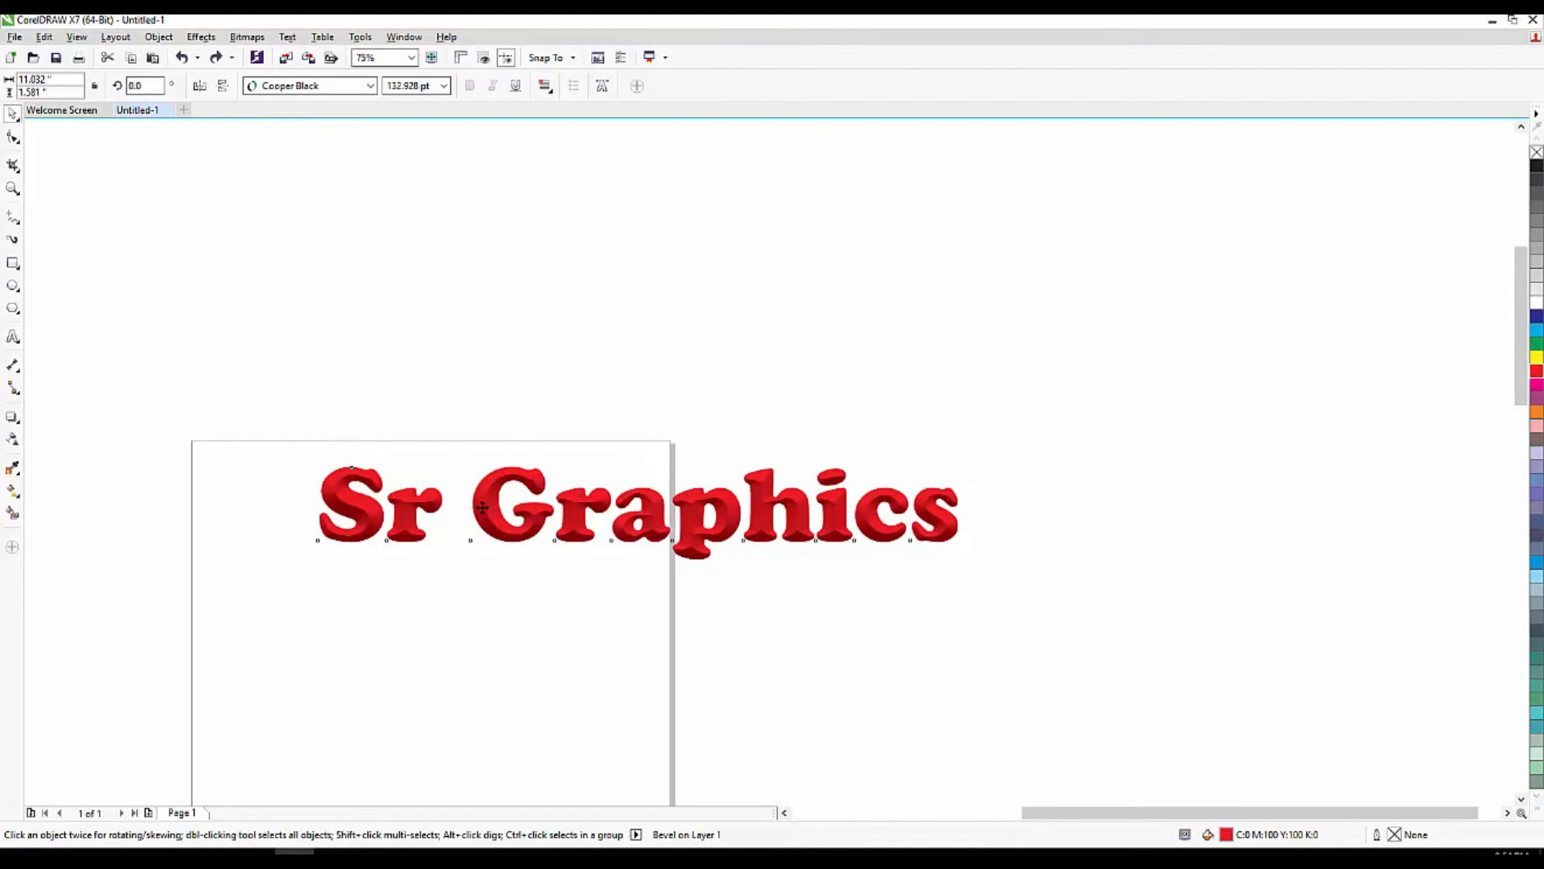
scroll(483, 512, up, 1)
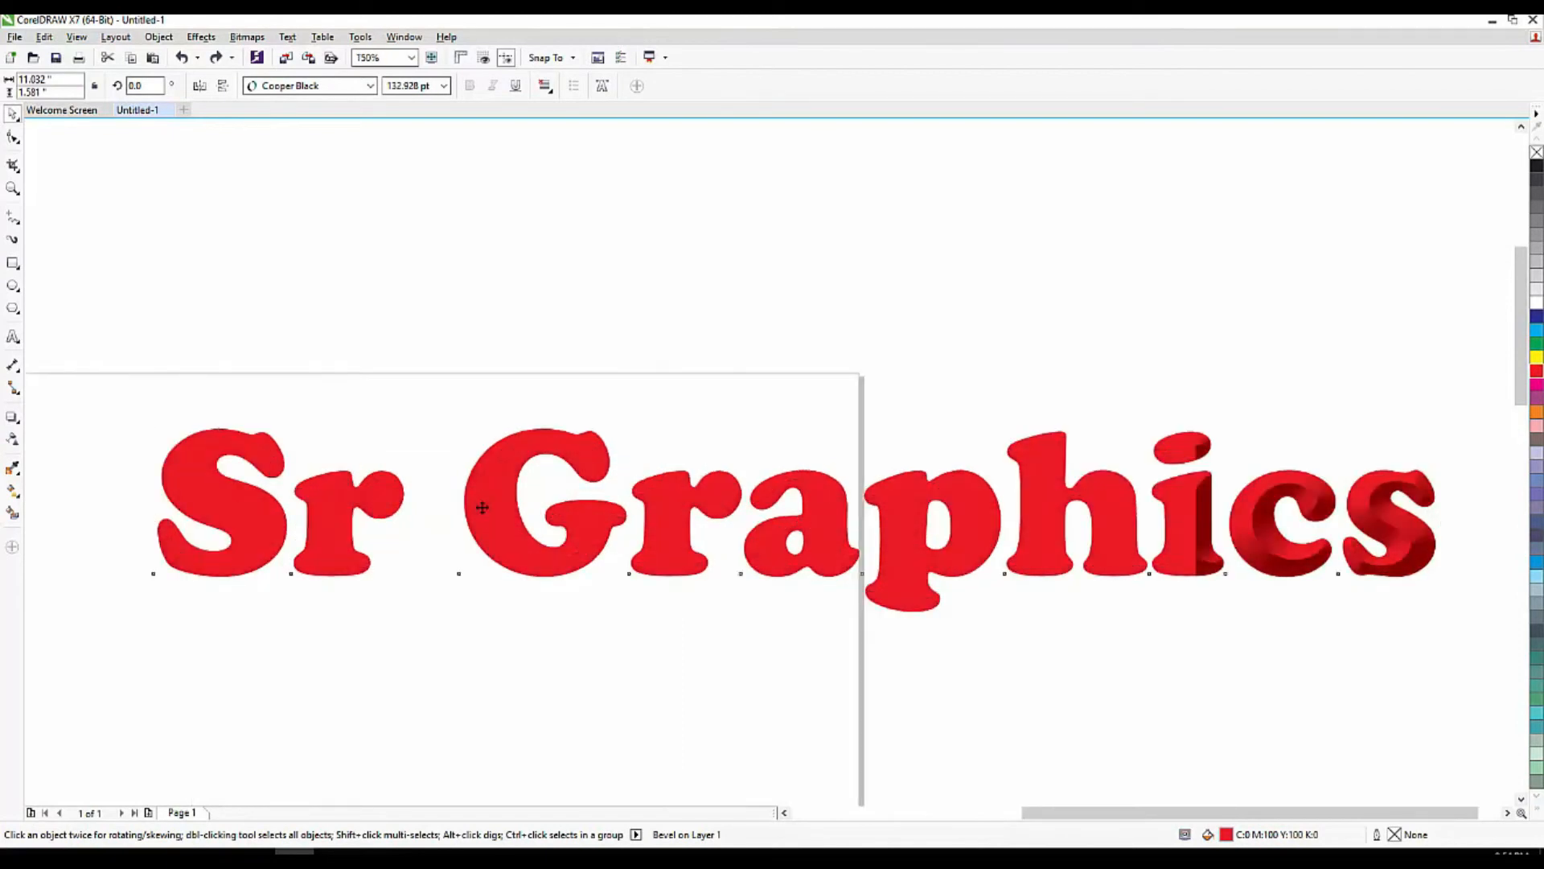
key(ctrl+z)
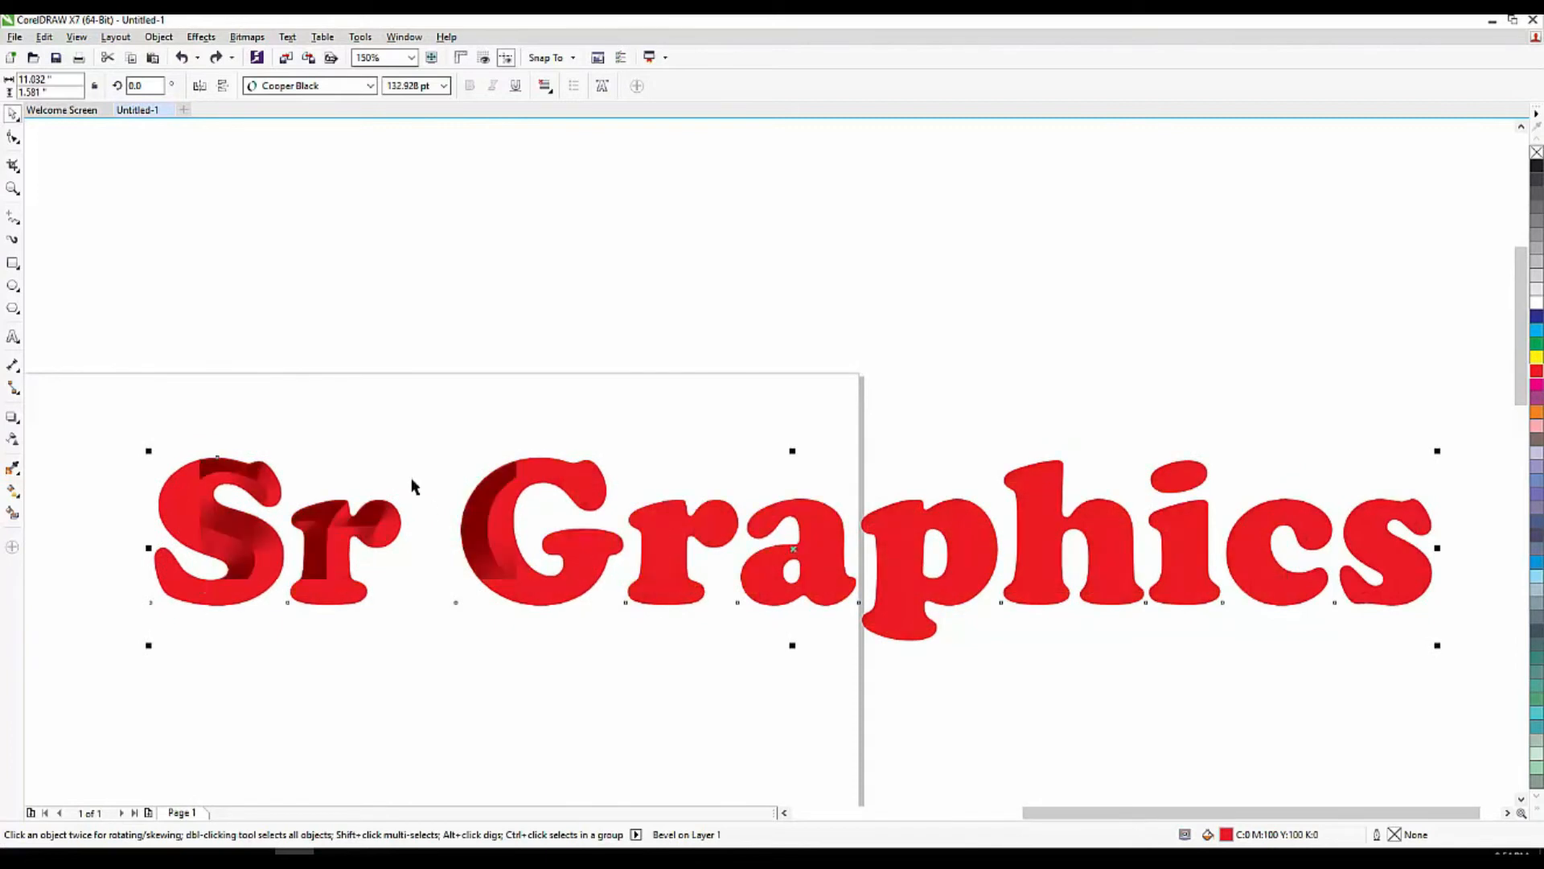
key(ctrl+z)
key(ctrl+z)
key(ctrl+z)
drag(596, 418, 598, 358)
right_click(598, 358)
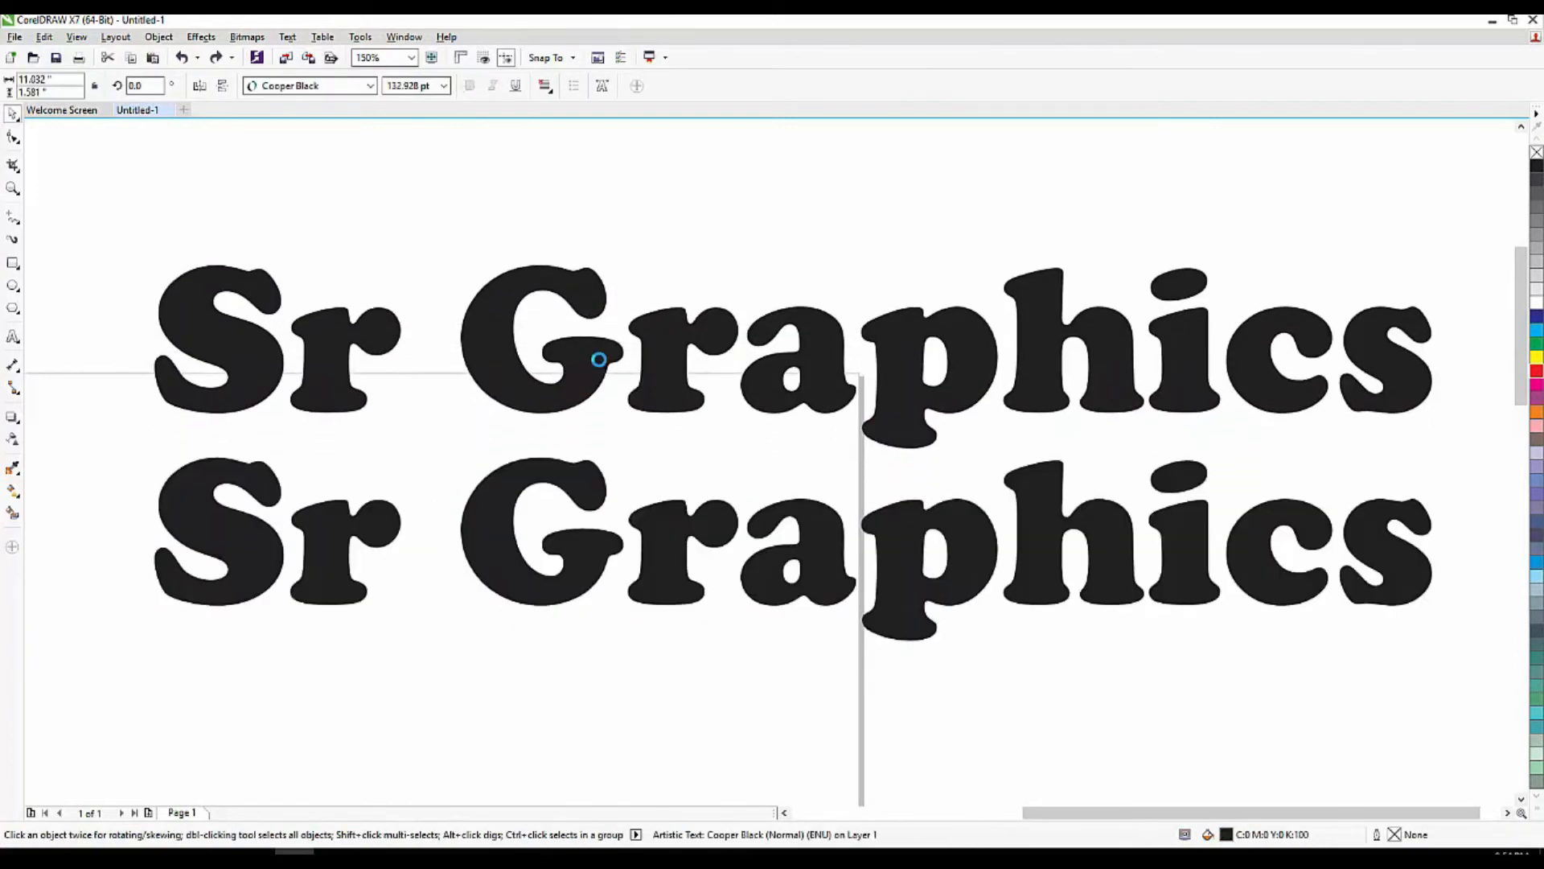
Give the lower text a red Soft edge bevel with intensity 100, direction 87 and altitude 42, and move it slightly upward
click(594, 555)
click(244, 38)
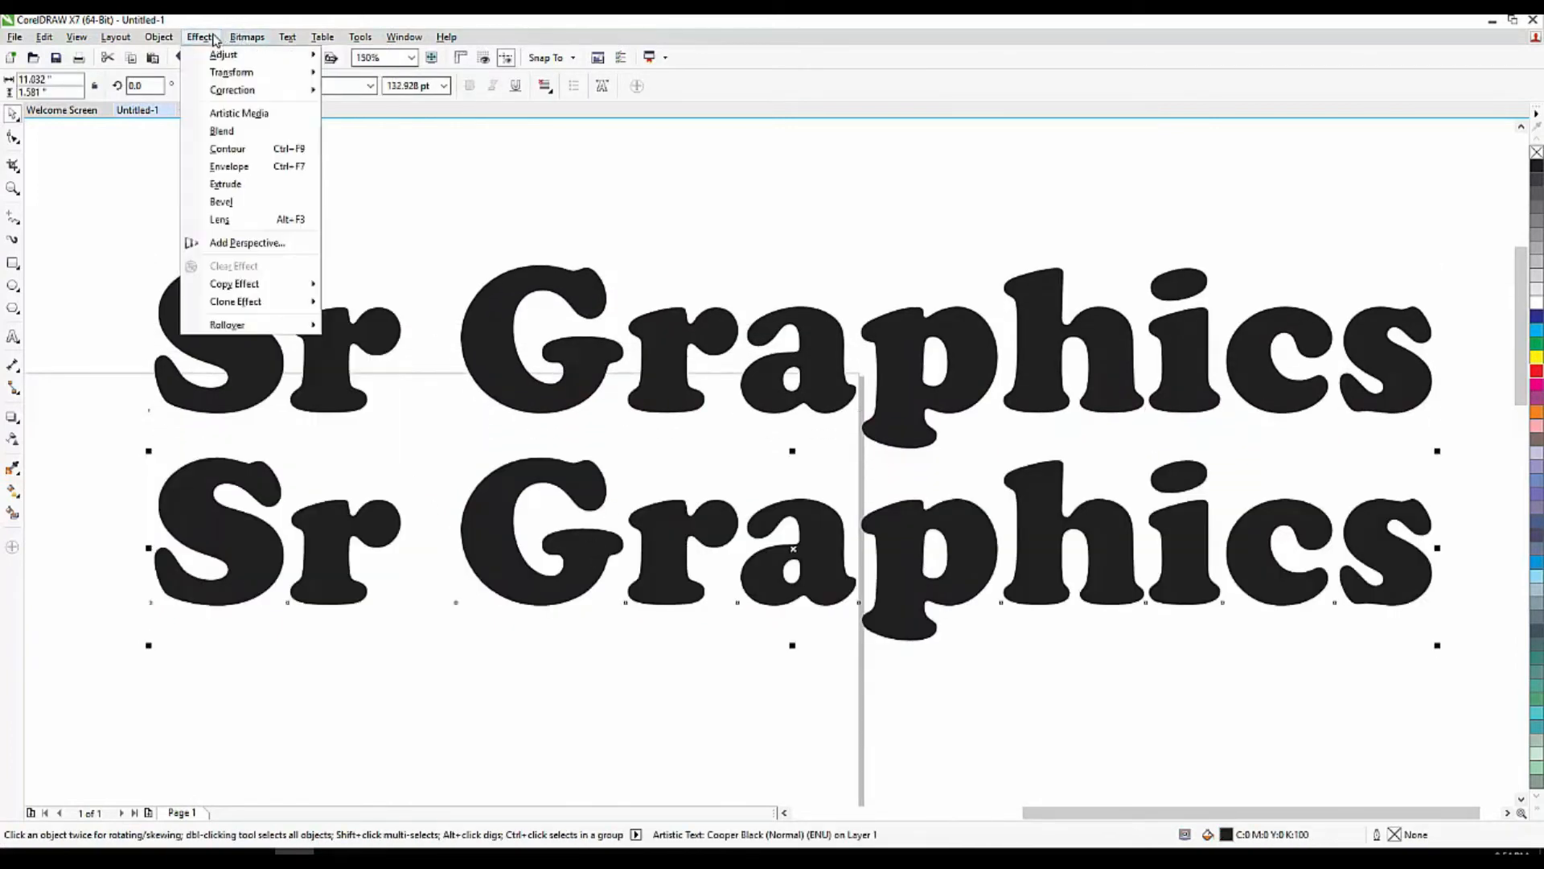
click(248, 205)
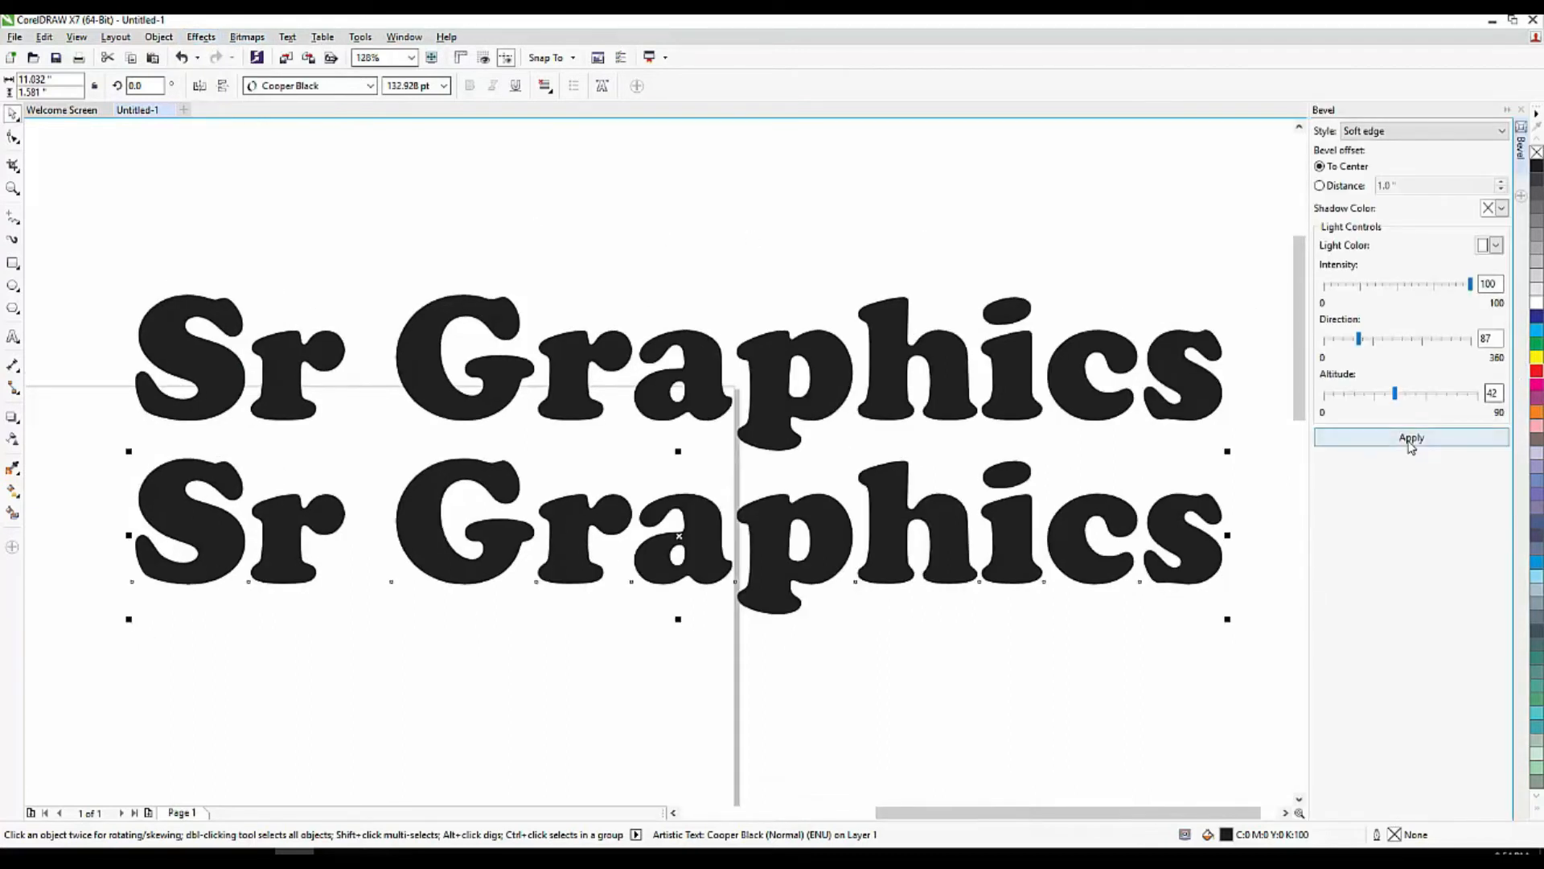
click(1319, 439)
click(929, 255)
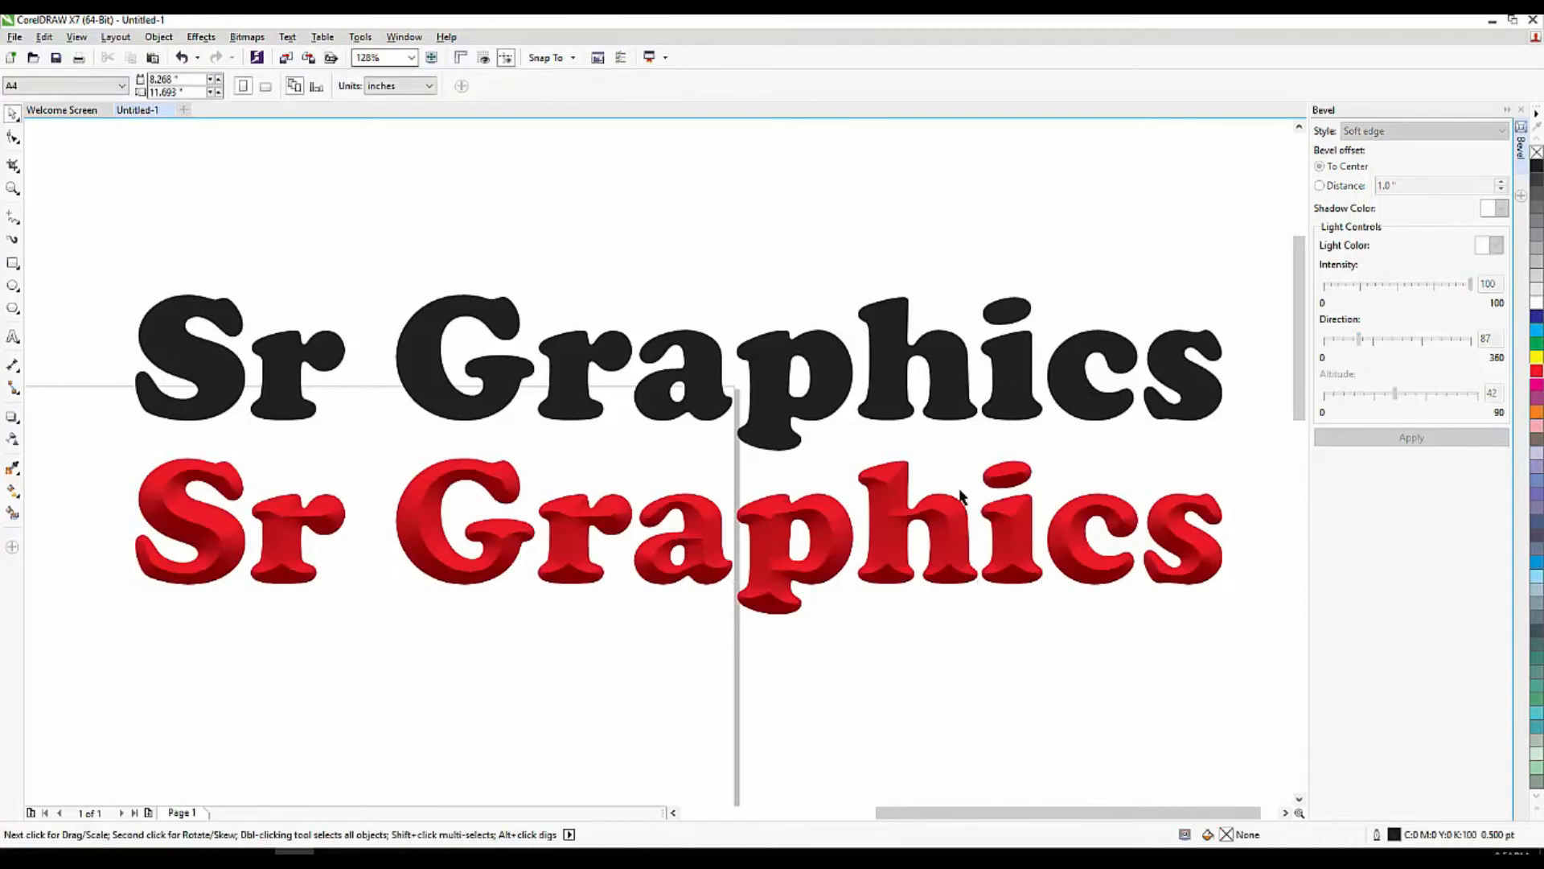
mouse_move(952, 520)
mouse_down()
mouse_move(953, 431)
mouse_move(951, 492)
mouse_up()
Add a glow-style preset drop shadow to the black text and change the shadow color to black
click(902, 364)
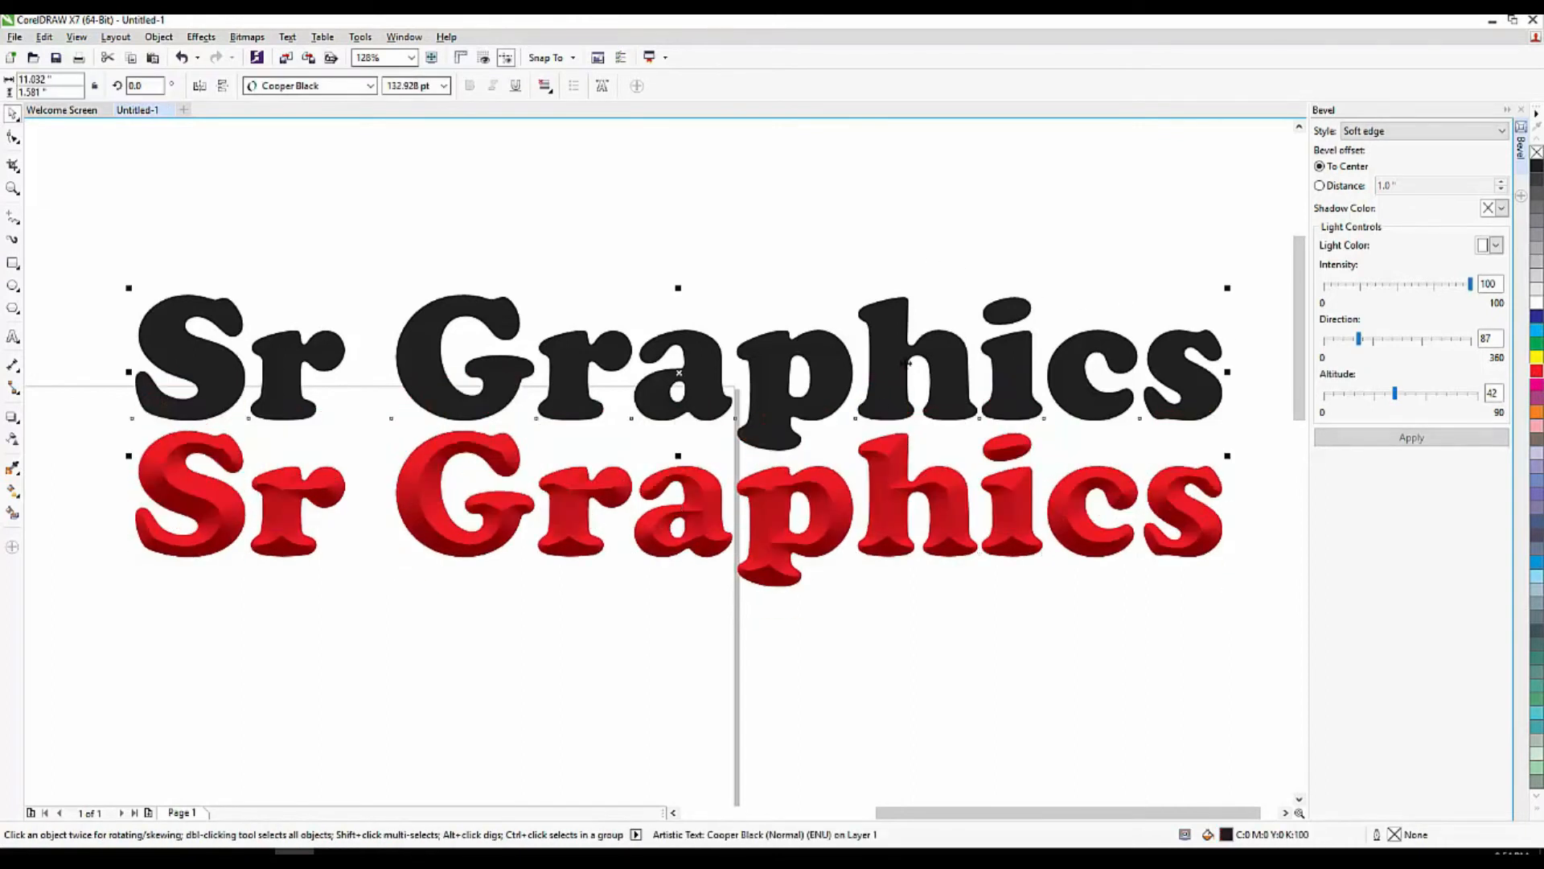
click(12, 417)
click(40, 85)
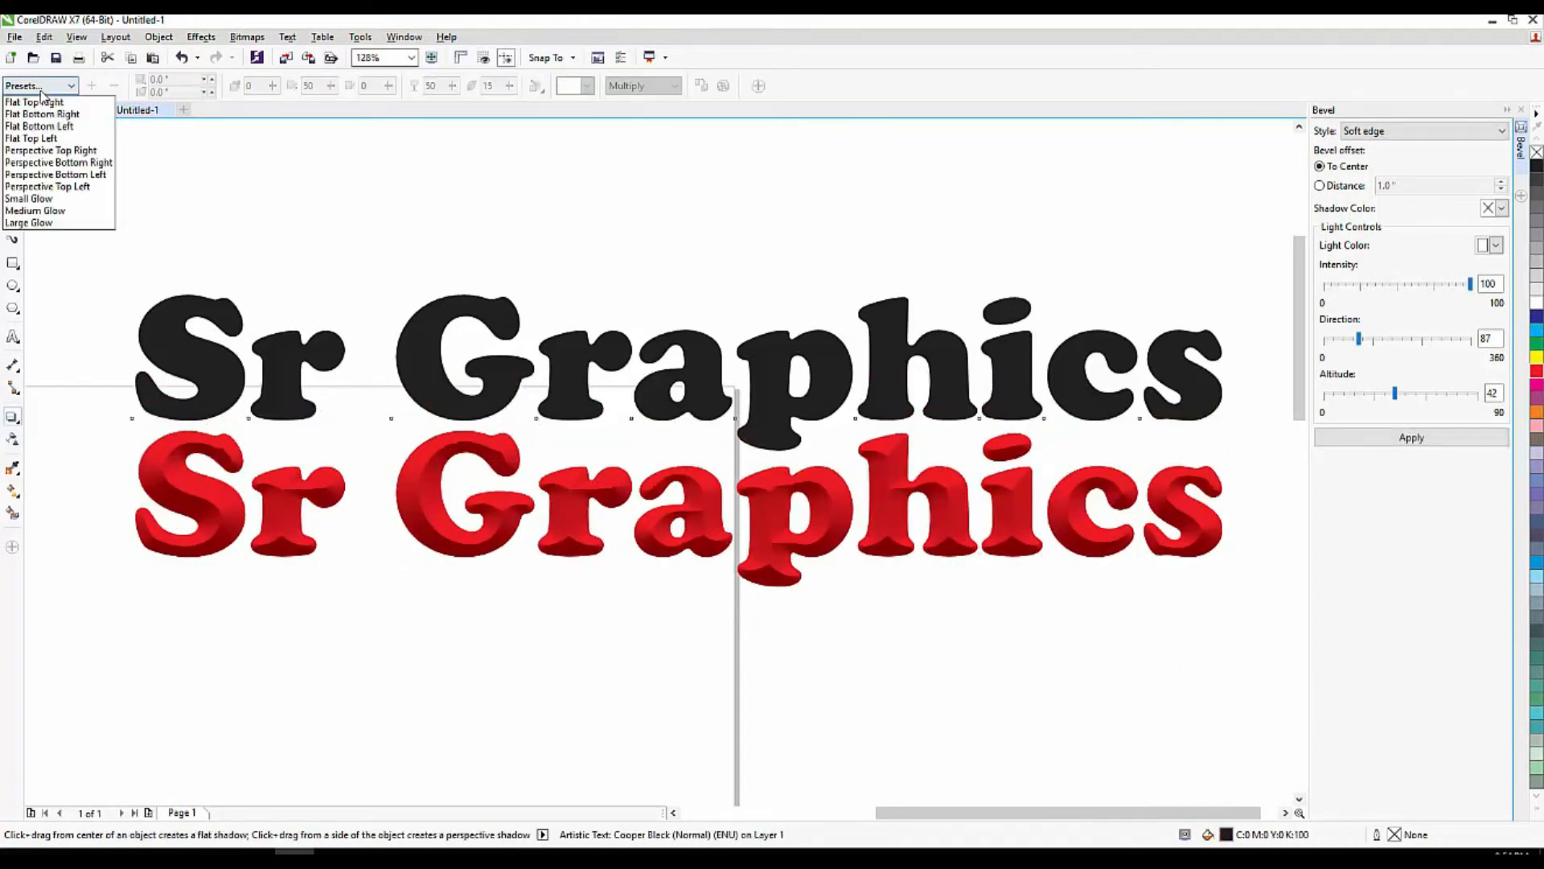
click(36, 278)
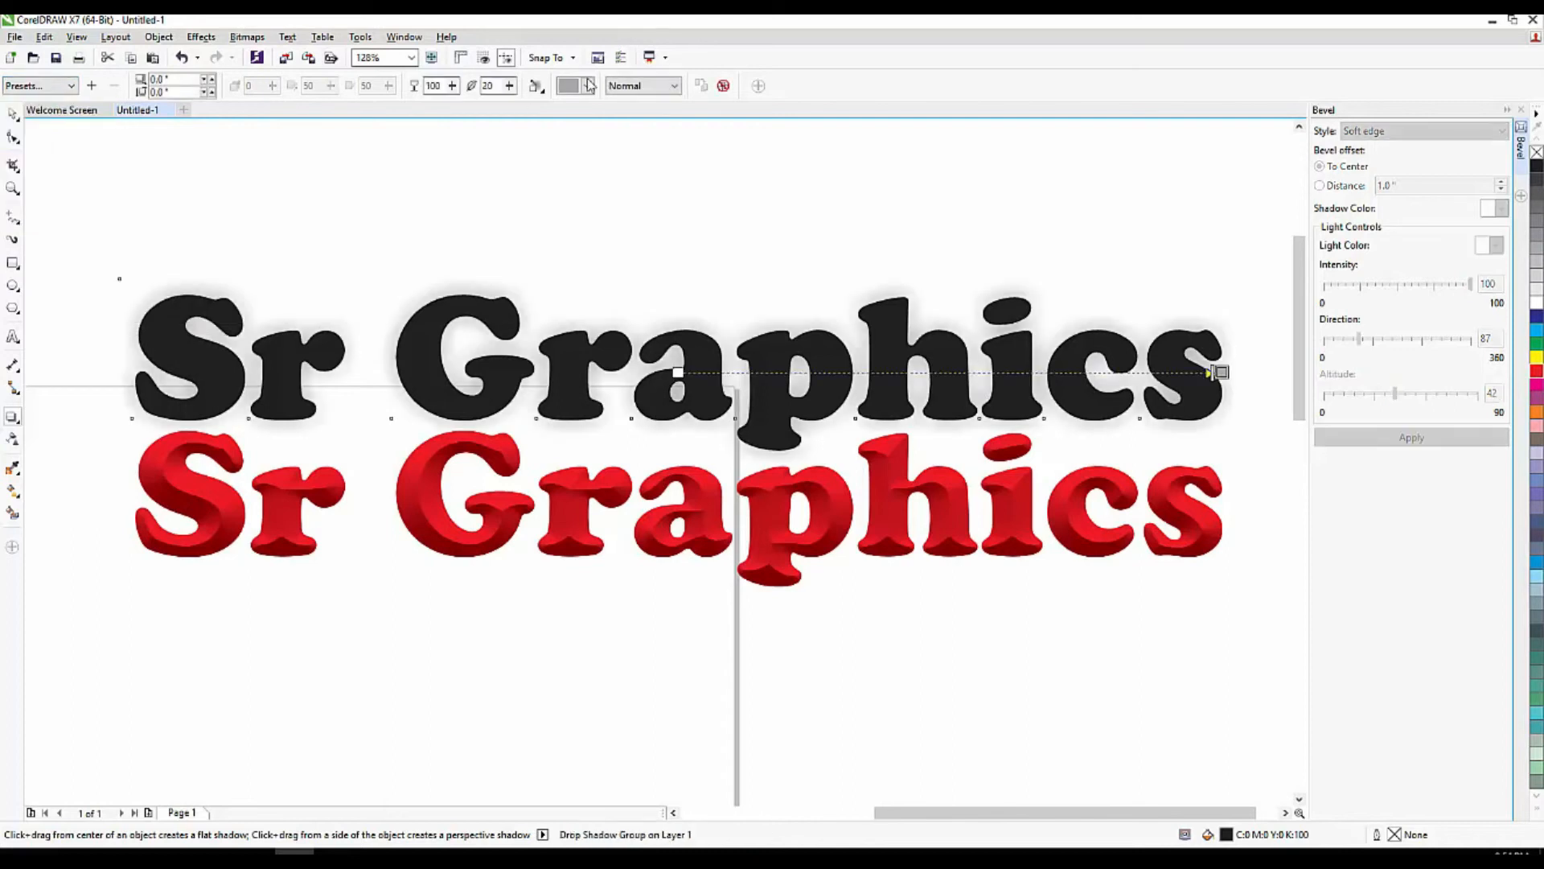
click(574, 86)
drag(642, 126, 642, 198)
click(603, 193)
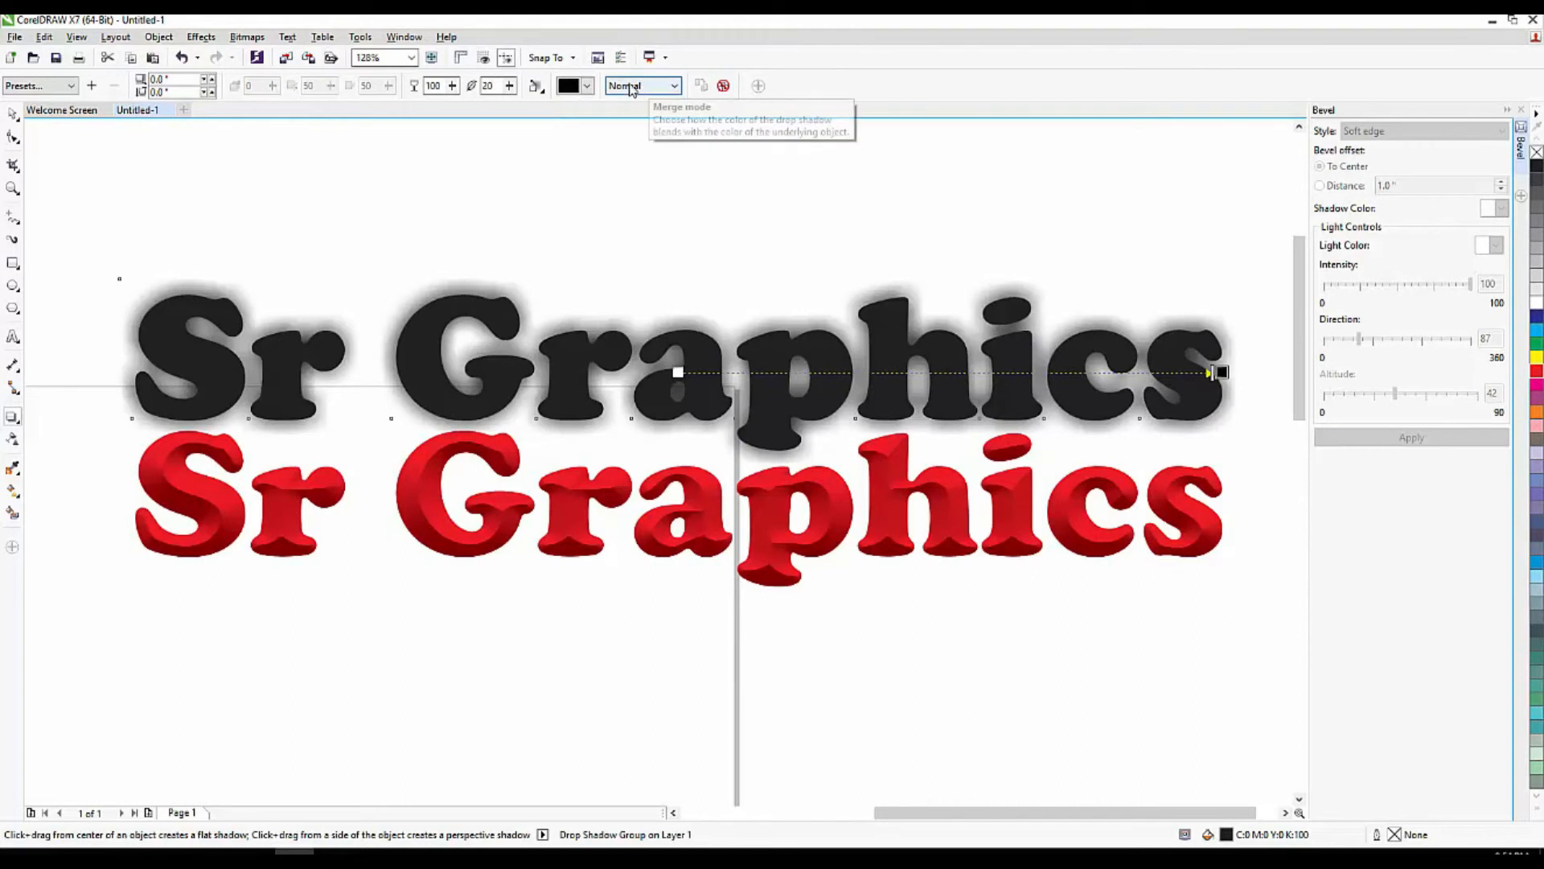
Change the shadow's feathering direction to spread farther outward and set its feathering to 2
click(537, 86)
click(567, 141)
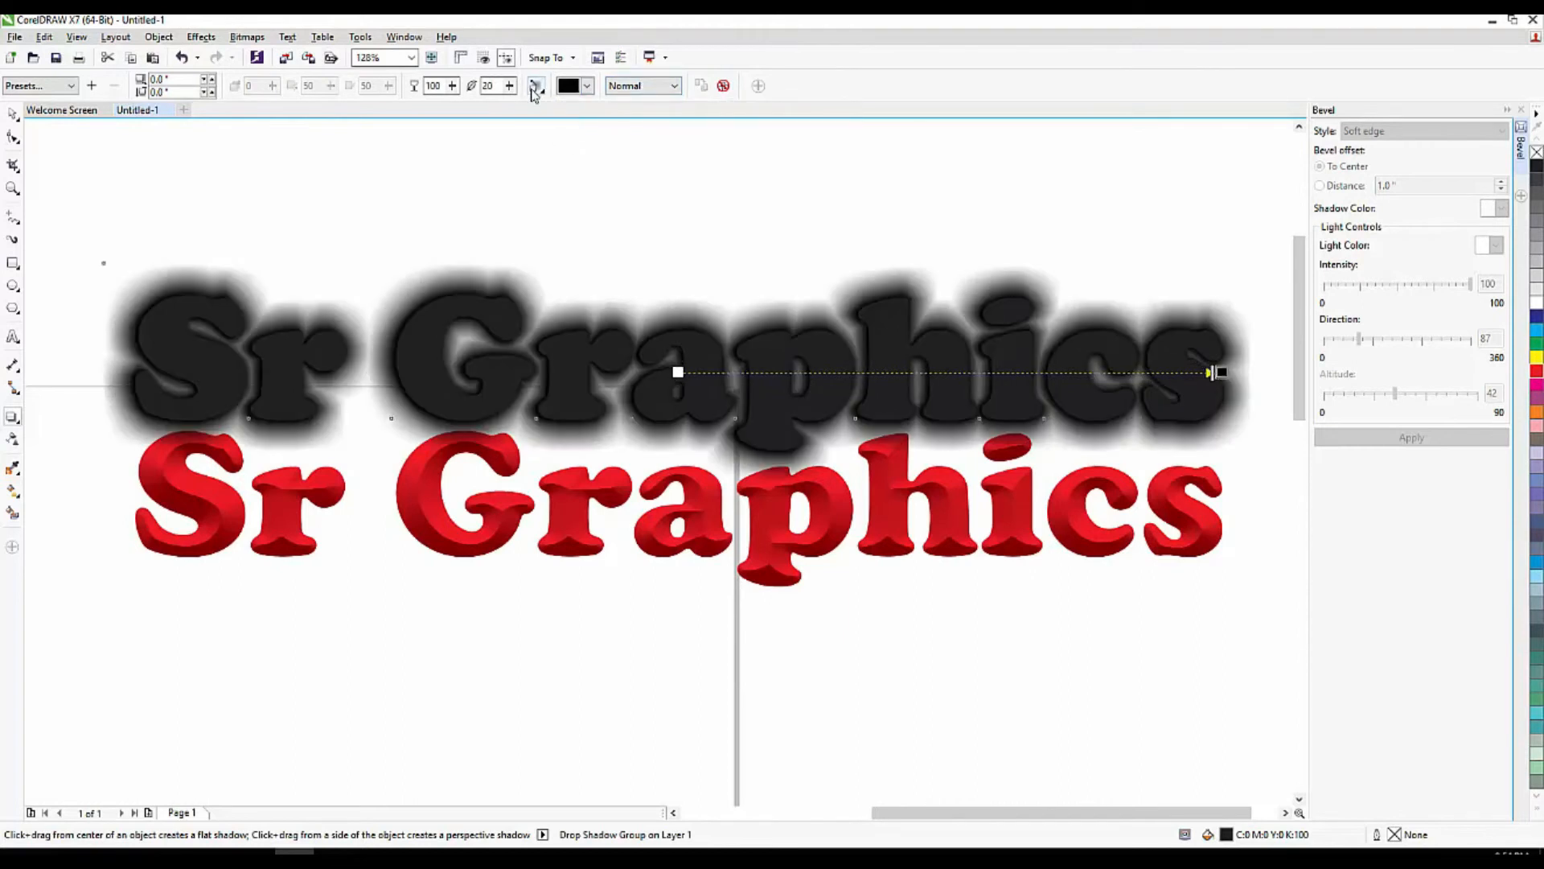
text(2\)
key(Return)
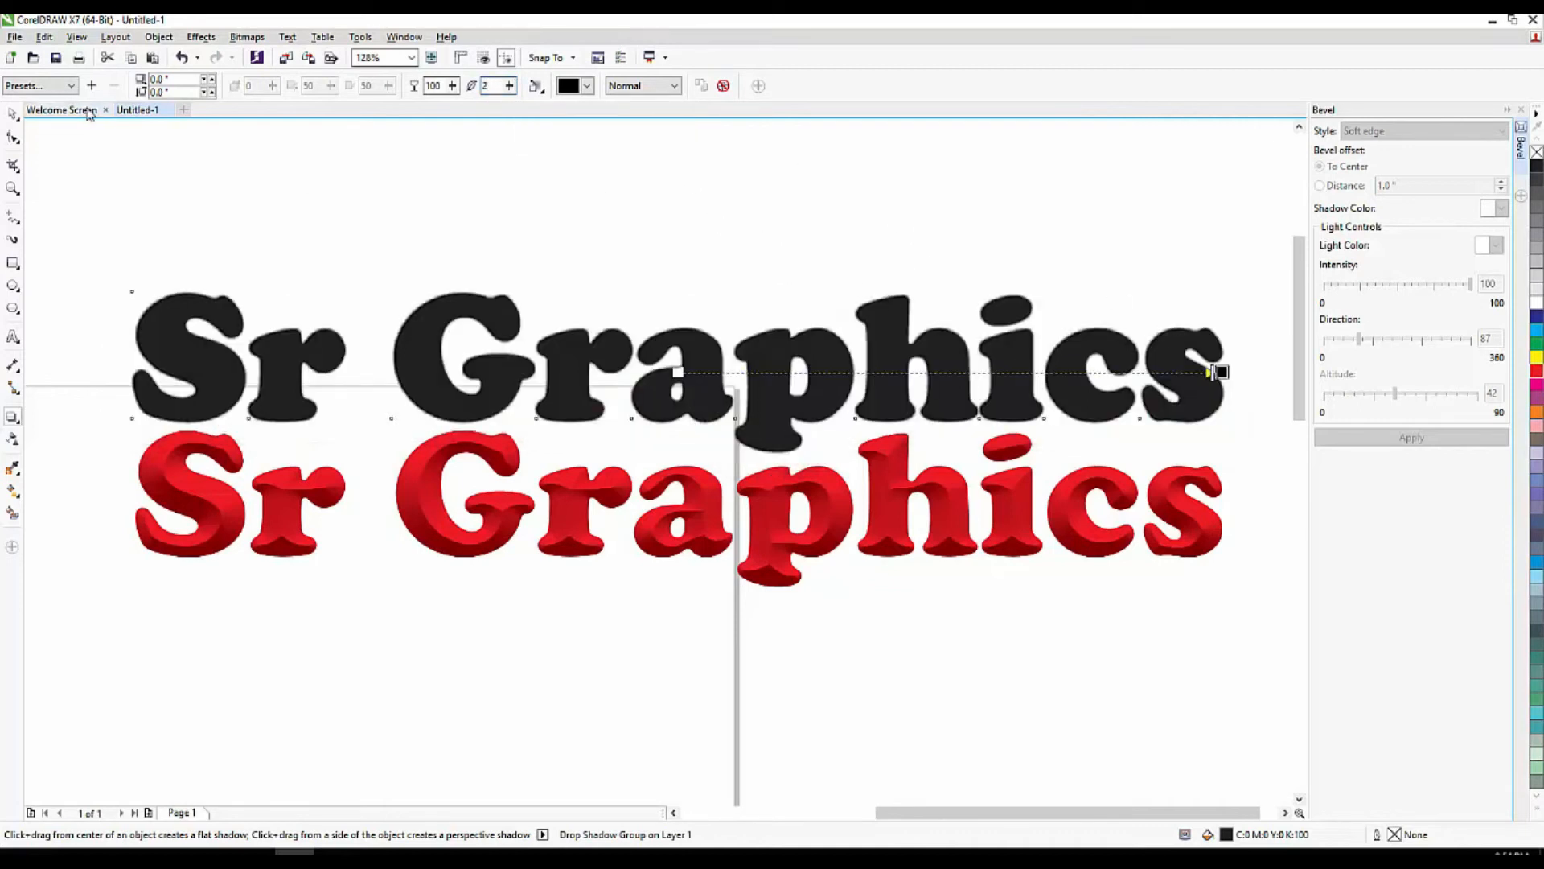
Move the shadowed black text onto the red beveled text and send it to the back
click(13, 115)
drag(779, 370, 806, 503)
key(shift+Page_Down)
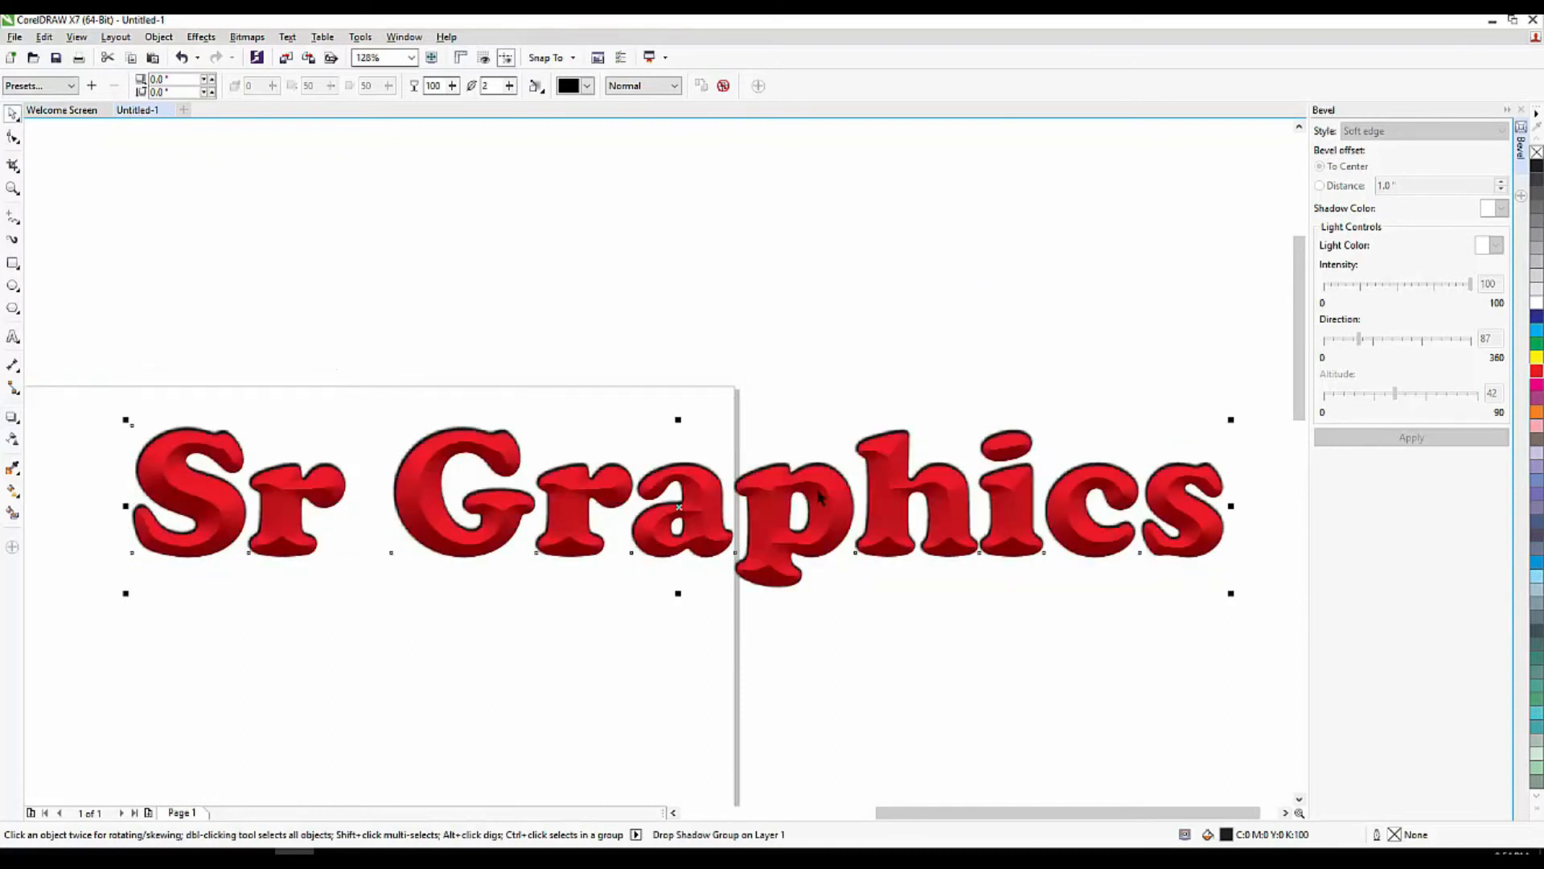
Give the back text a white 8 pt outline with round corners placed behind the fill
right_click(1536, 304)
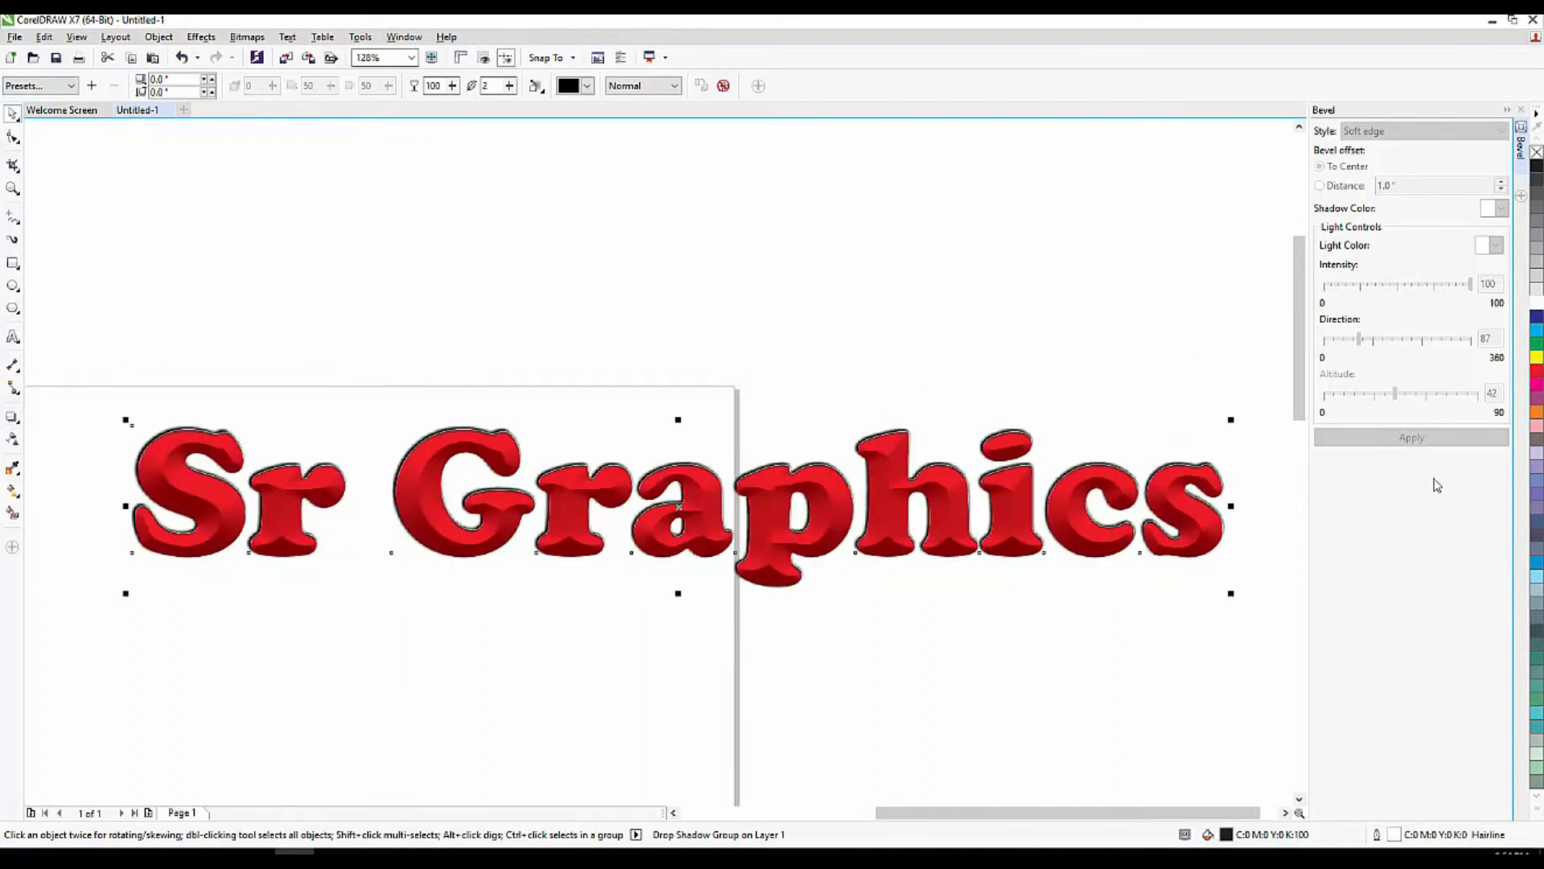
double_click(1380, 834)
click(668, 331)
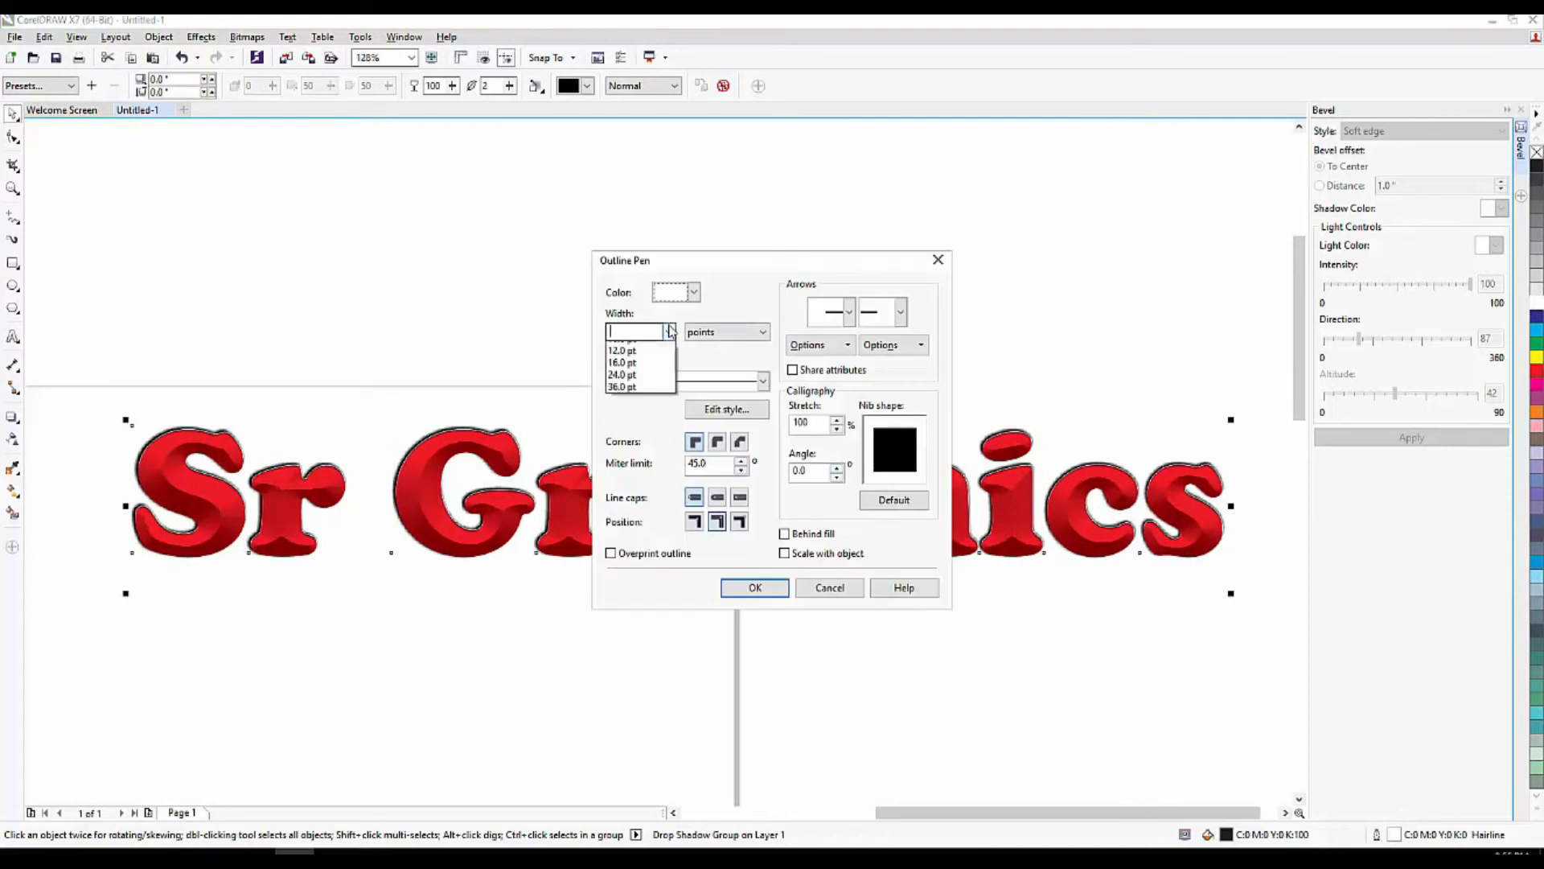
click(639, 457)
click(718, 442)
click(784, 533)
click(764, 588)
click(702, 596)
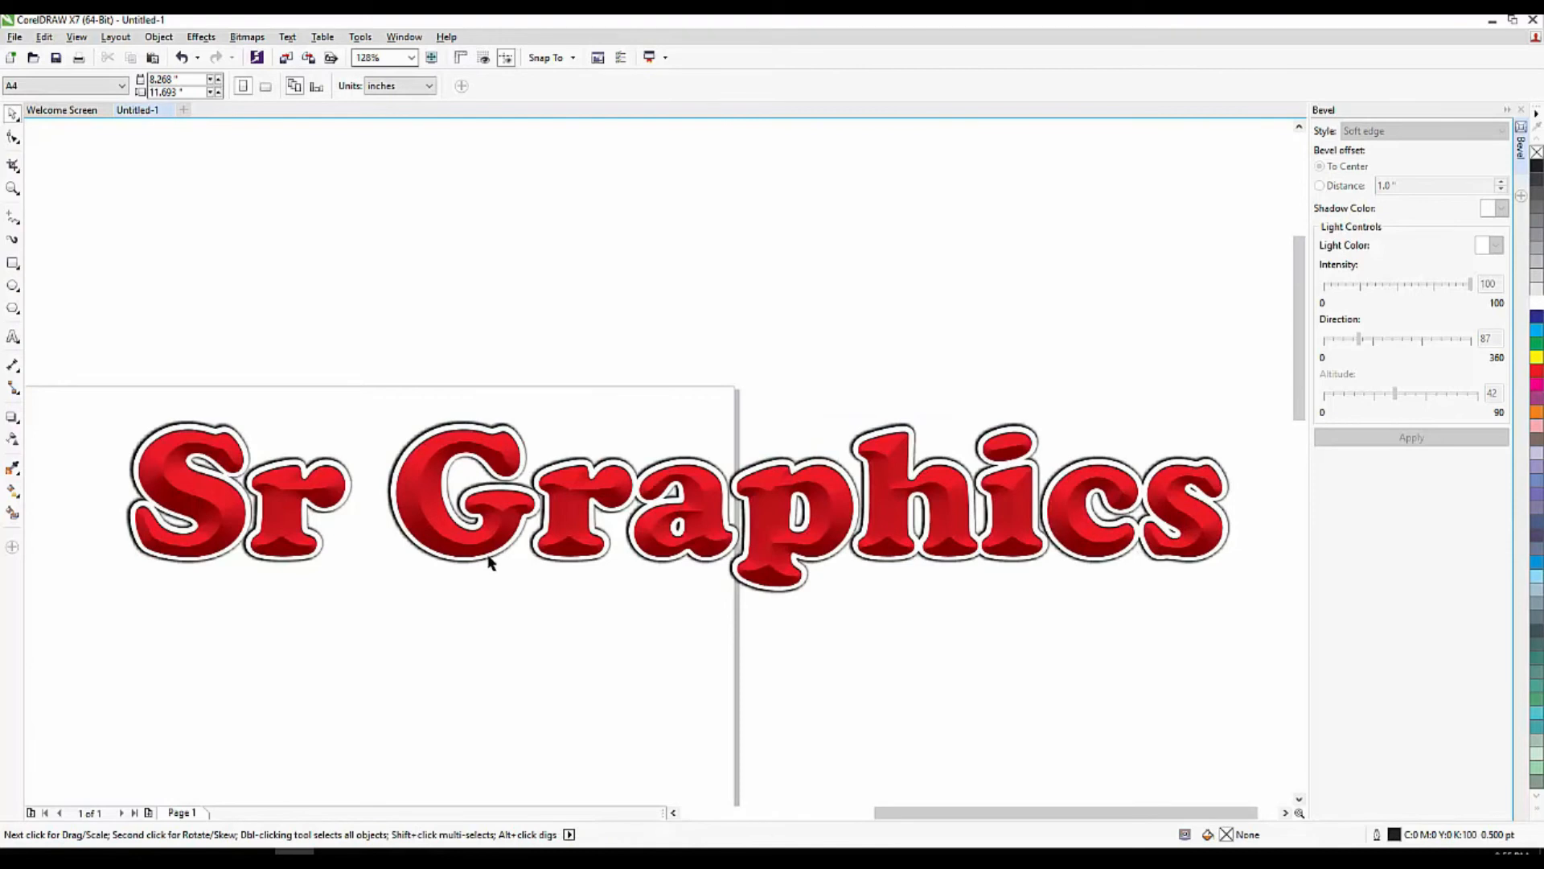
scroll(470, 455, down, 3)
drag(249, 401, 1013, 680)
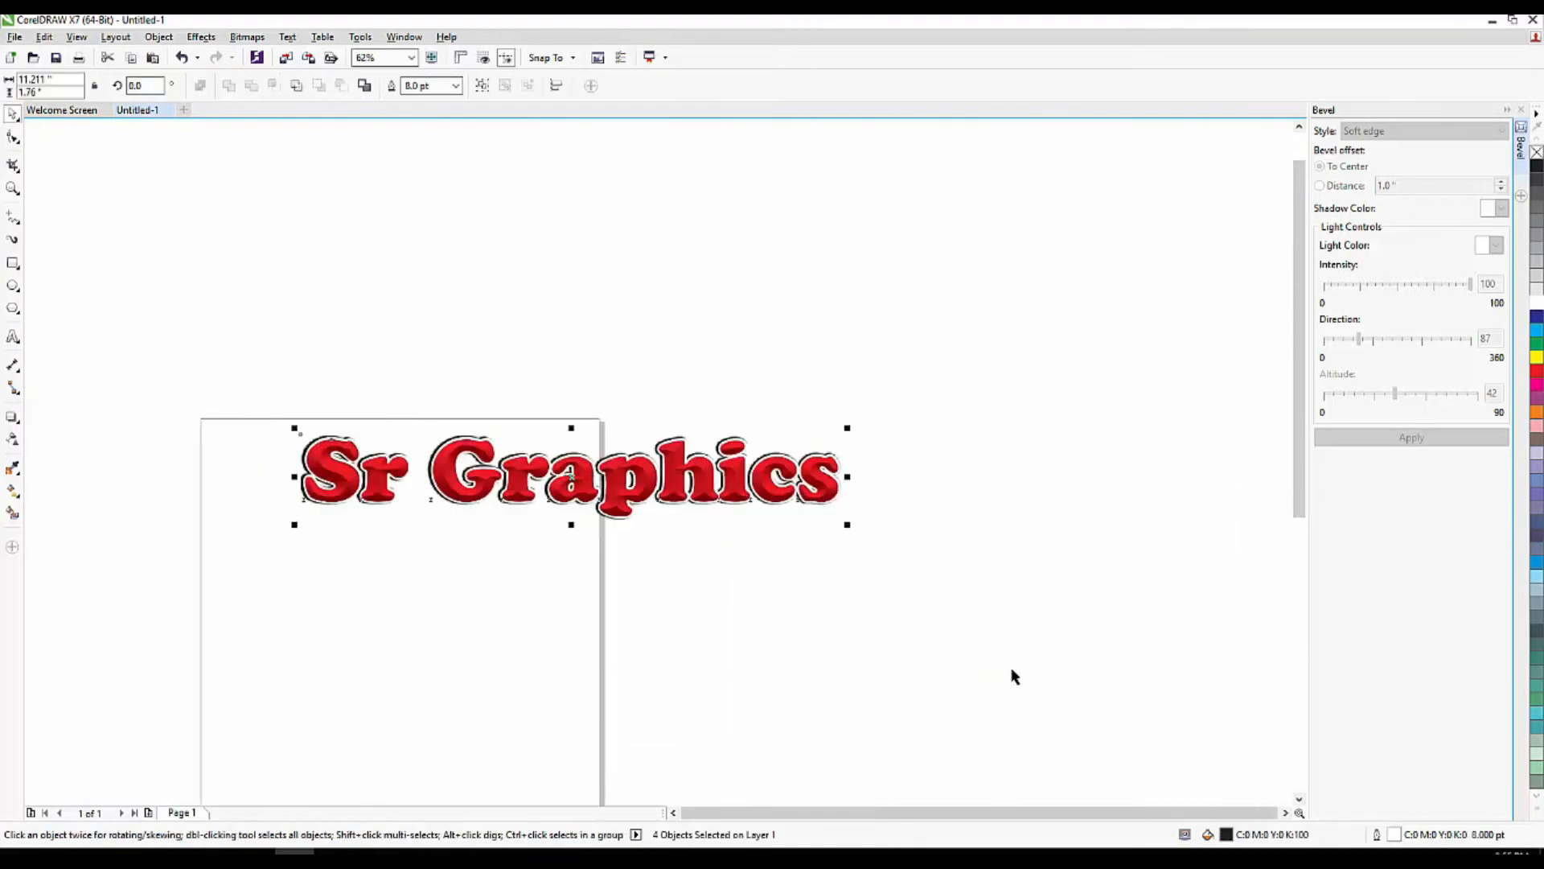
scroll(632, 507, up, 3)
click(623, 611)
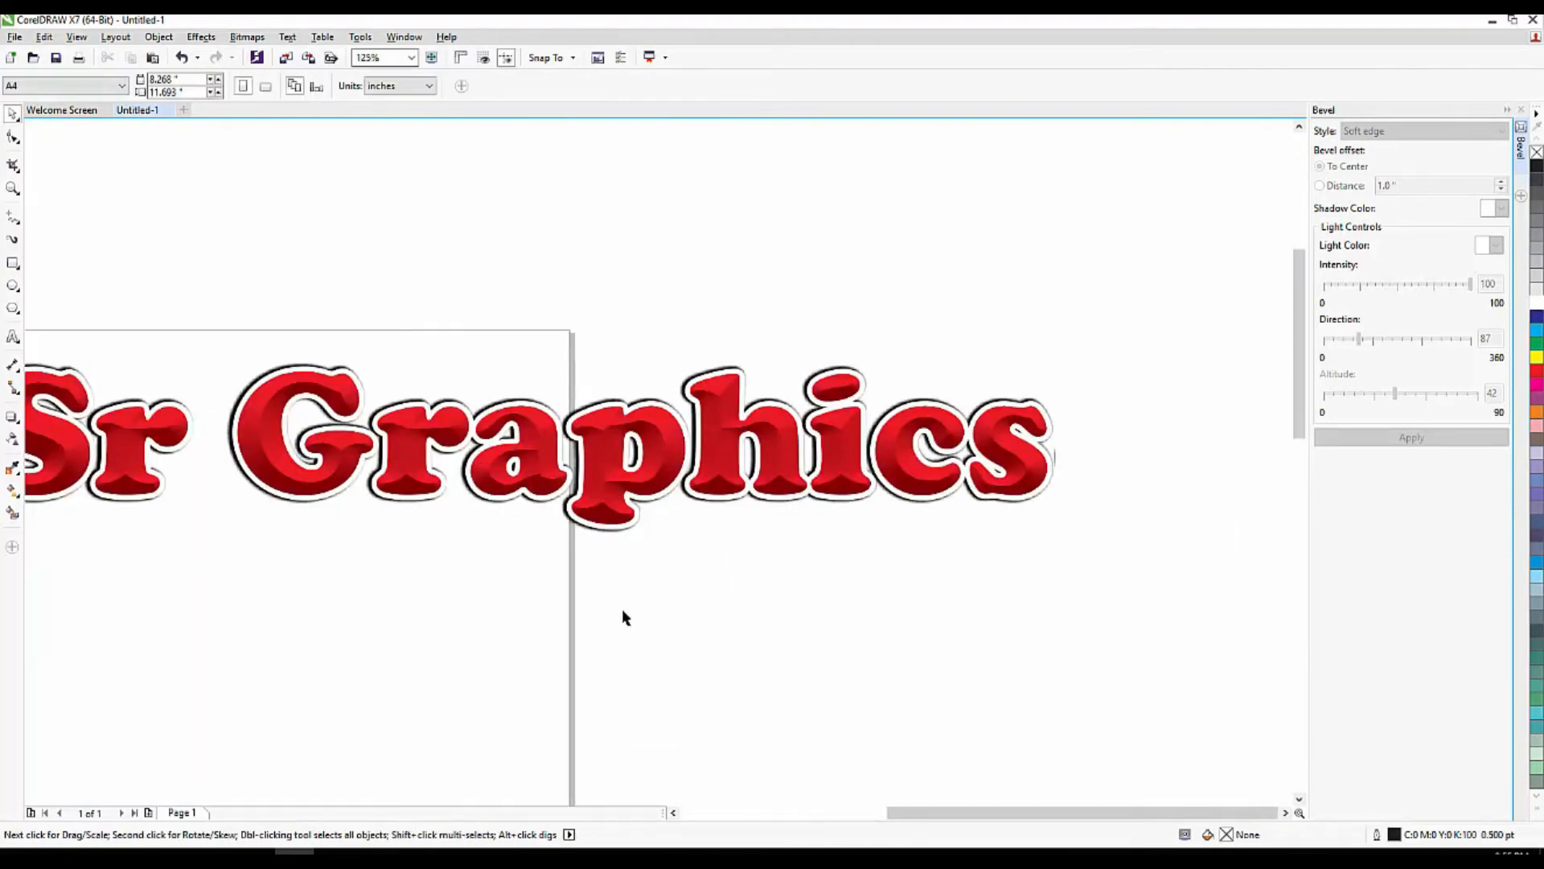
Select the red beveled front text and try to move it straight up from its white-outlined backing copy
scroll(627, 459, up, 4)
click(647, 494)
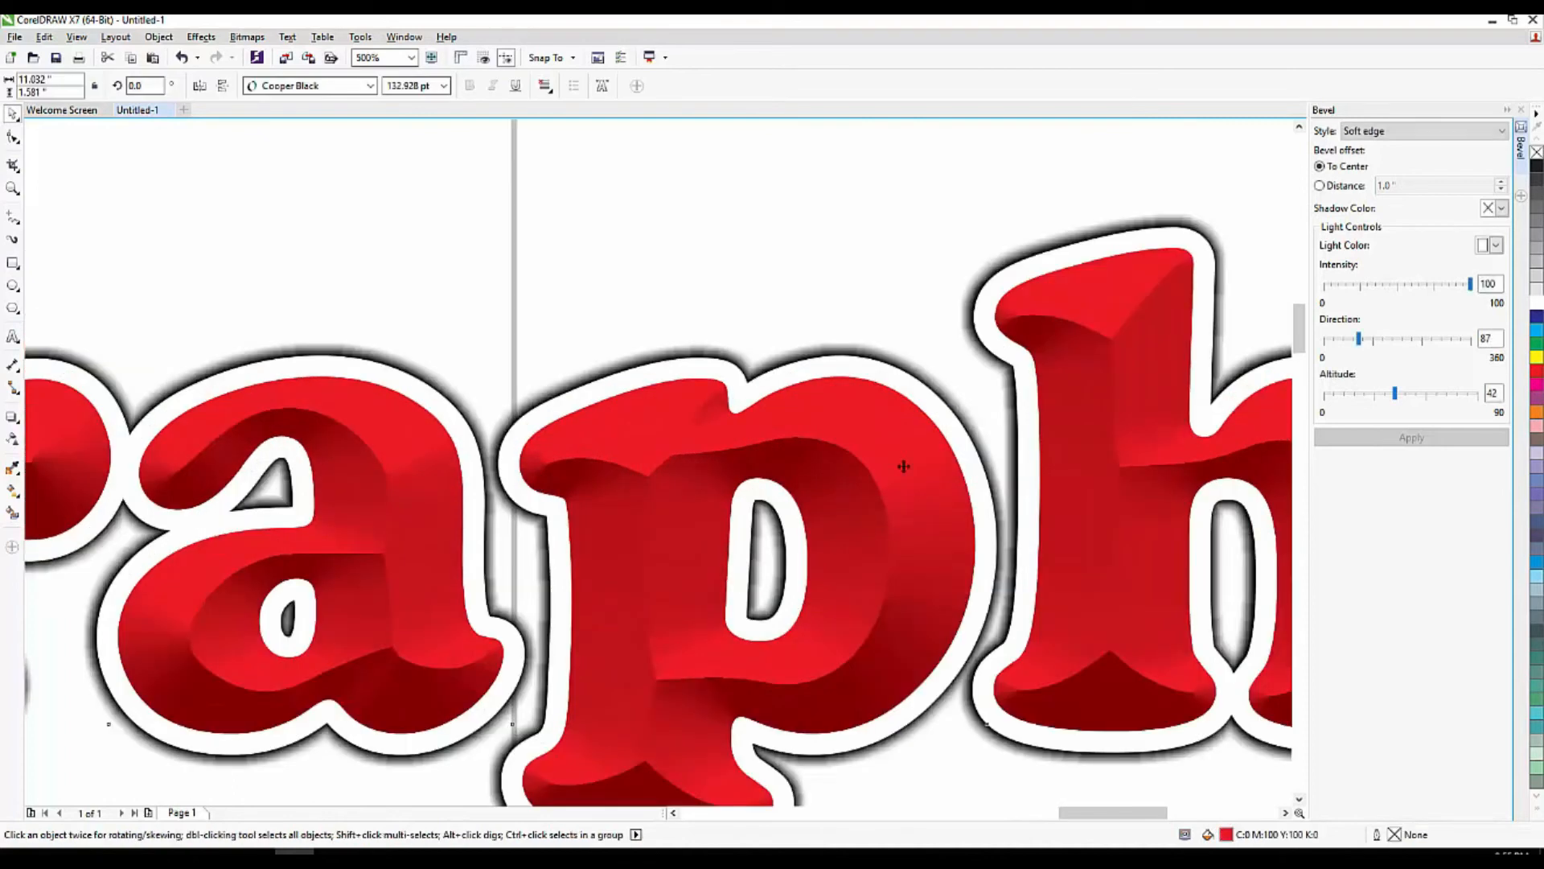
scroll(654, 523, down, 2)
click(672, 510)
drag(672, 510, 672, 424)
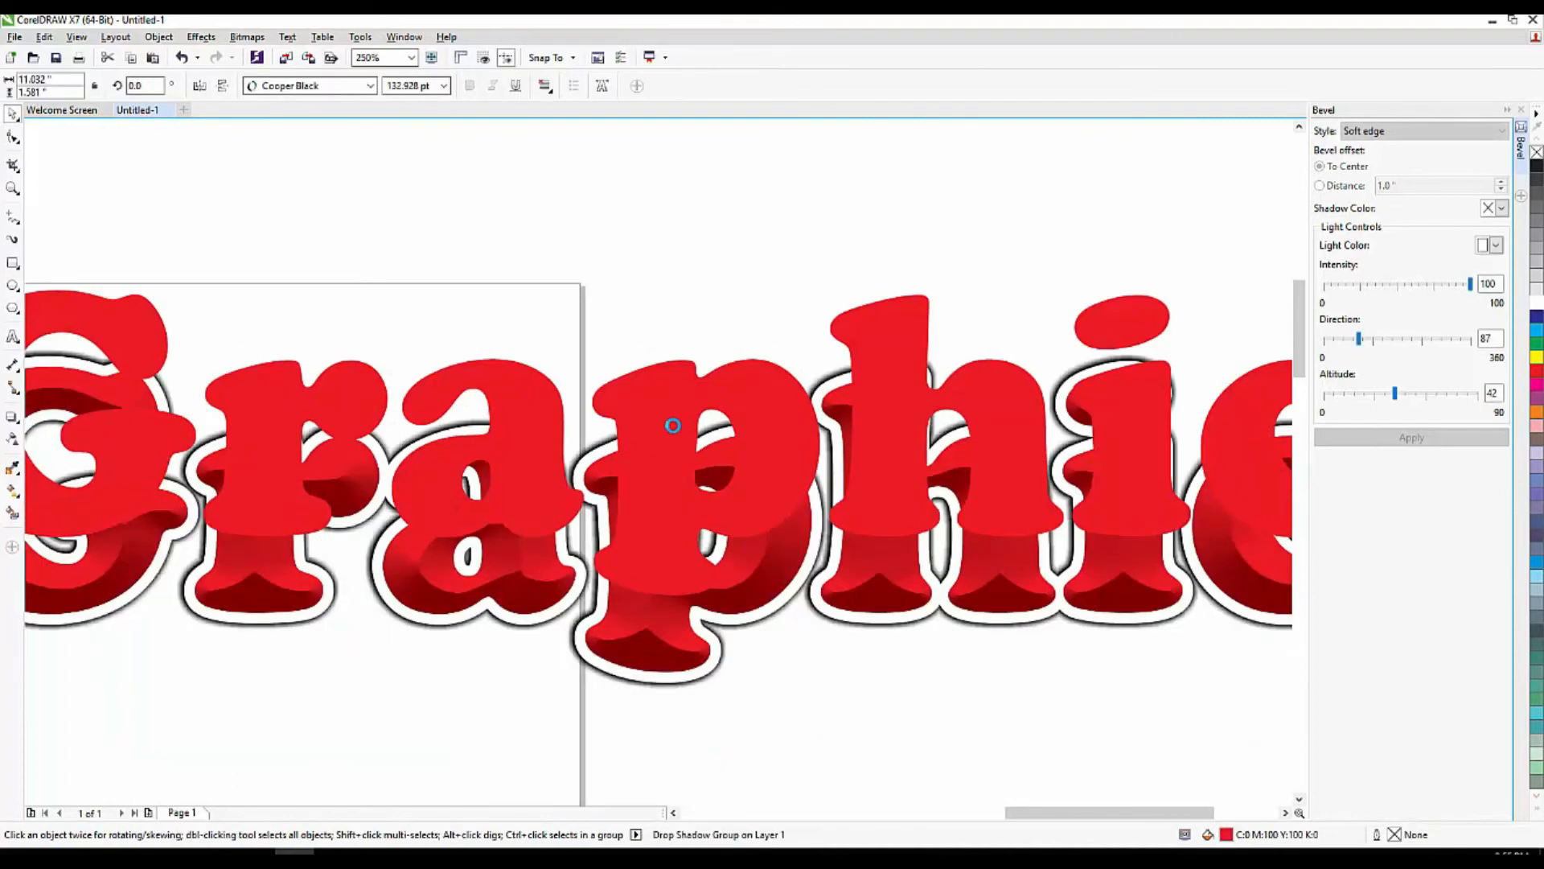
Try yellow, green, cyan and dark blue fills in turn on the beveled text
click(1536, 352)
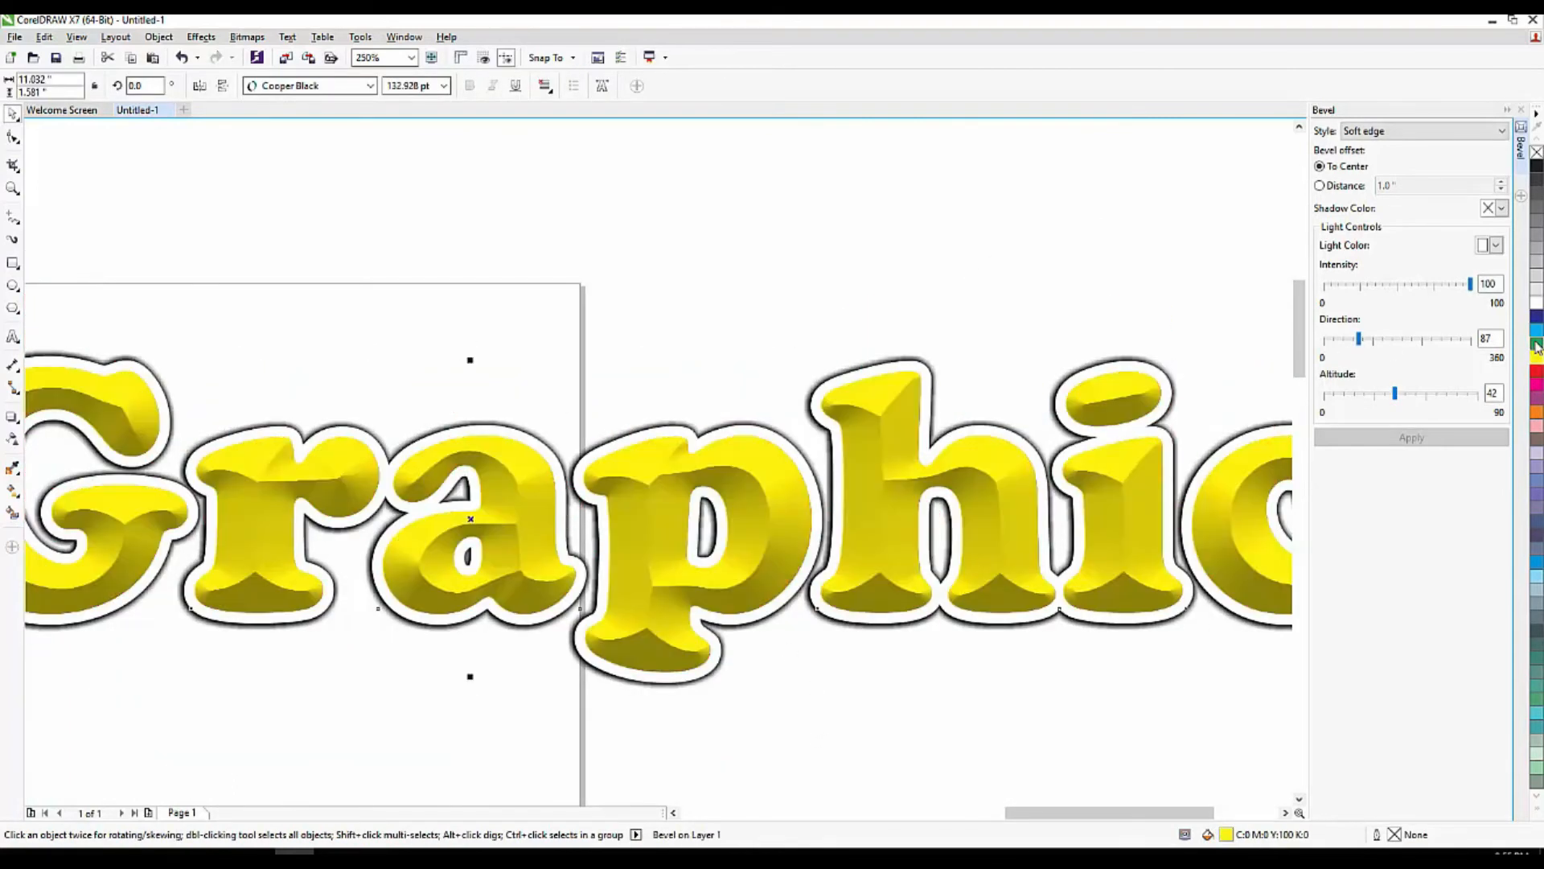
click(1536, 346)
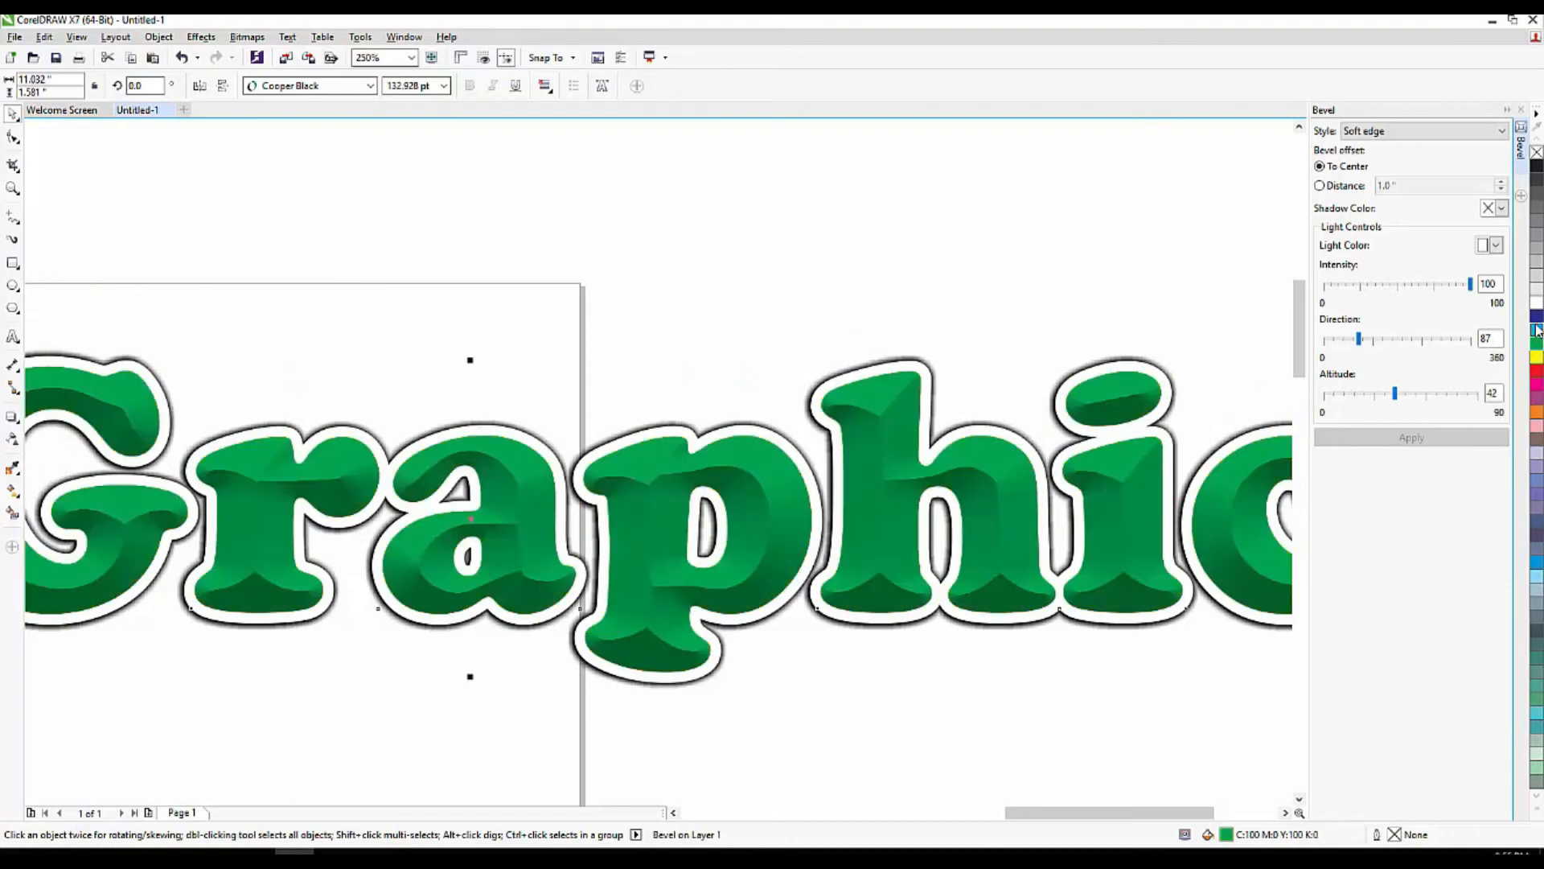
click(1536, 329)
click(1537, 317)
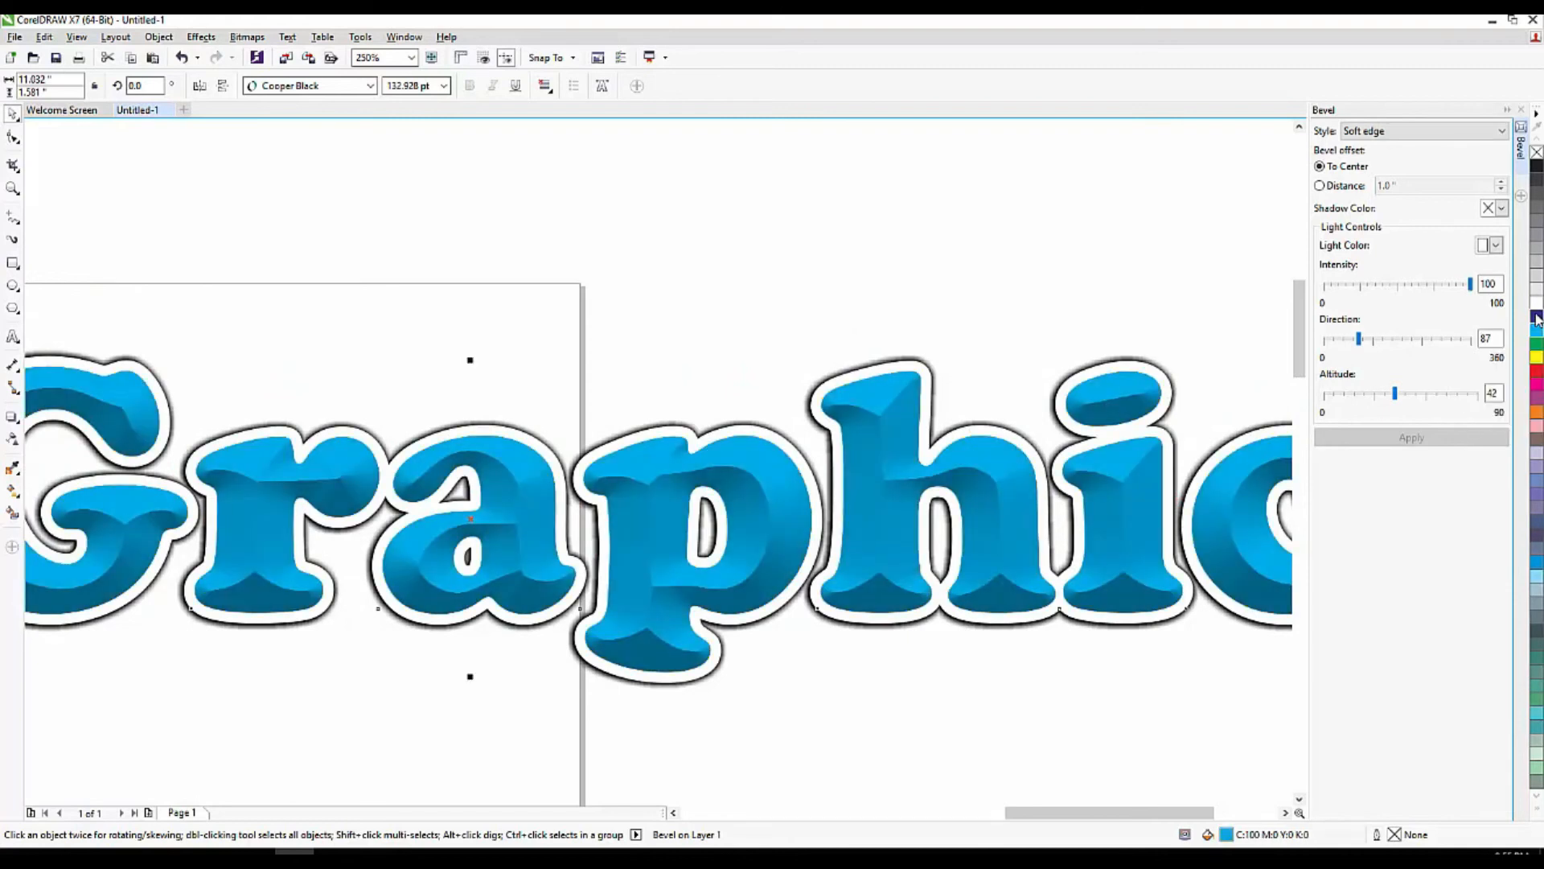
scroll(483, 519, down, 1)
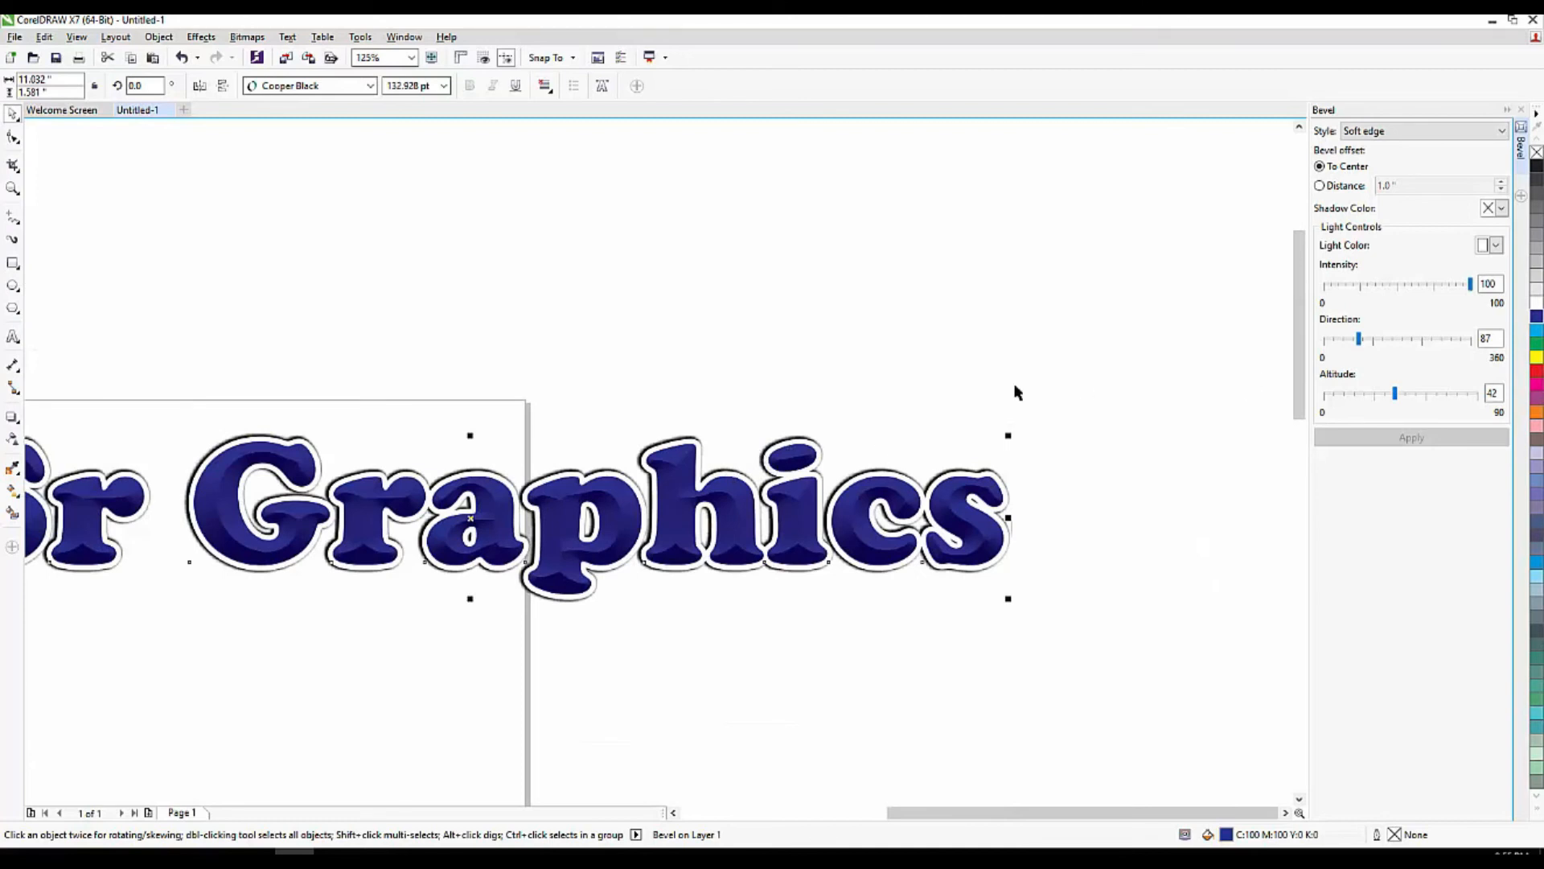
scroll(722, 433, up, 2)
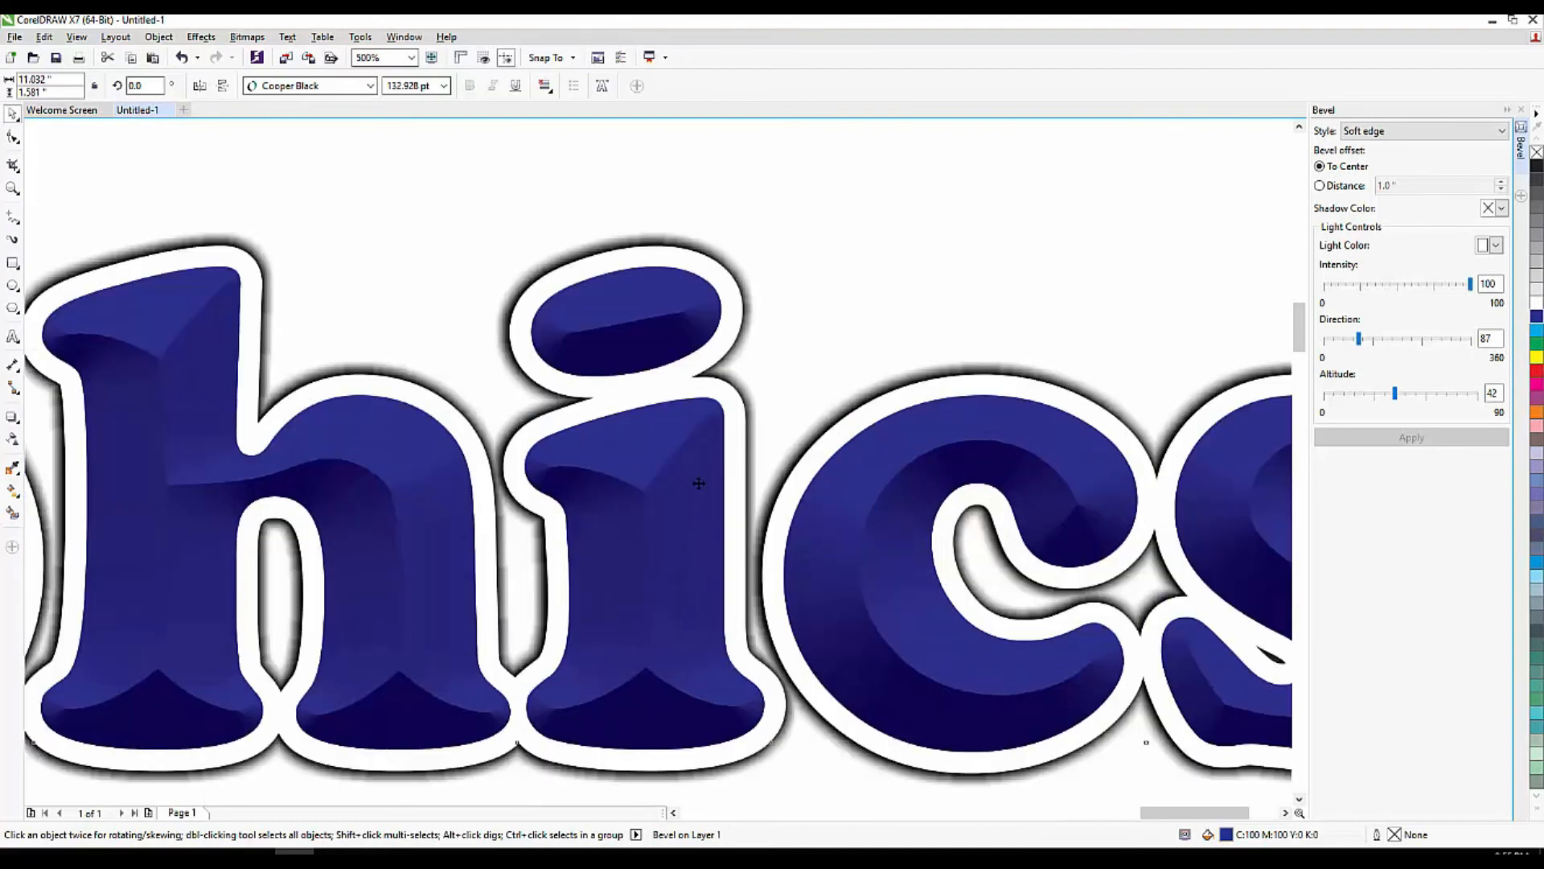
Recolor the beveled text by trying red and orange, ending with the blue fill C100 M20 Y0 K0
click(1536, 364)
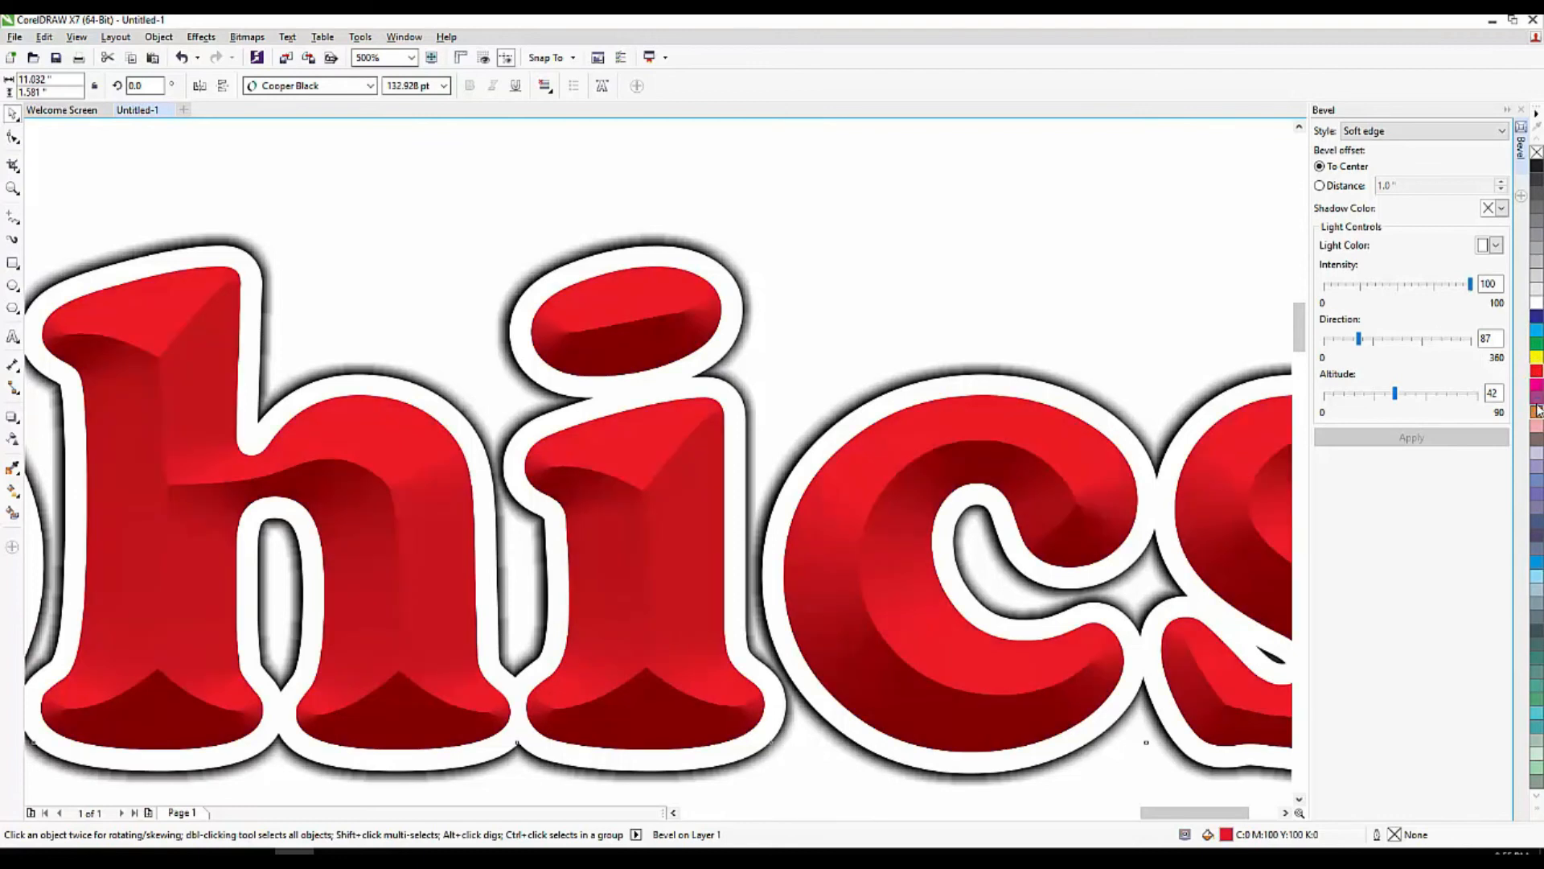
click(1537, 411)
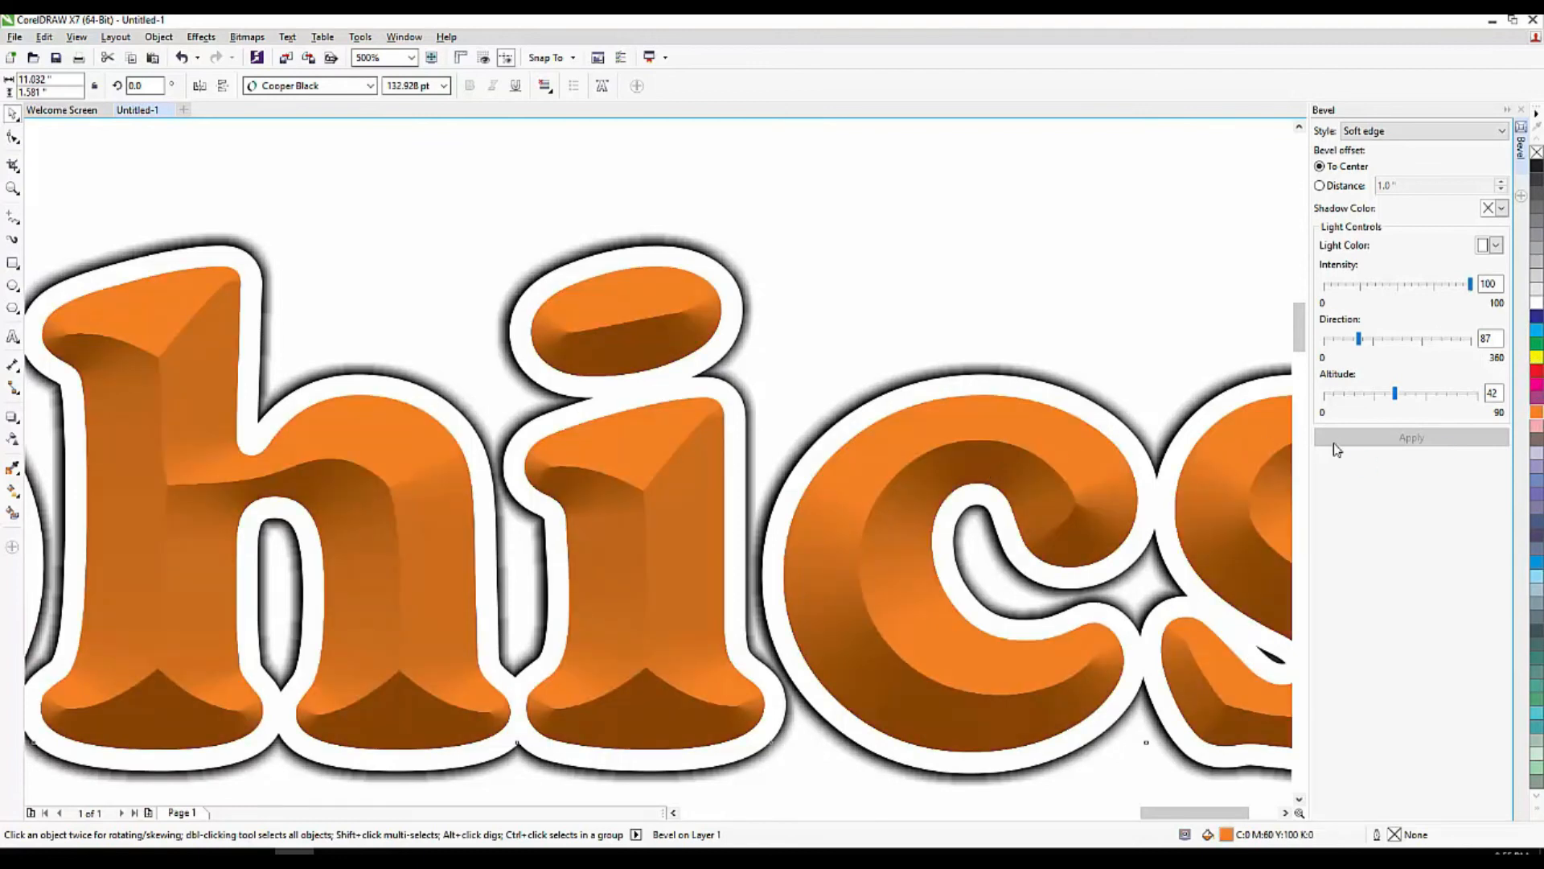
click(1536, 543)
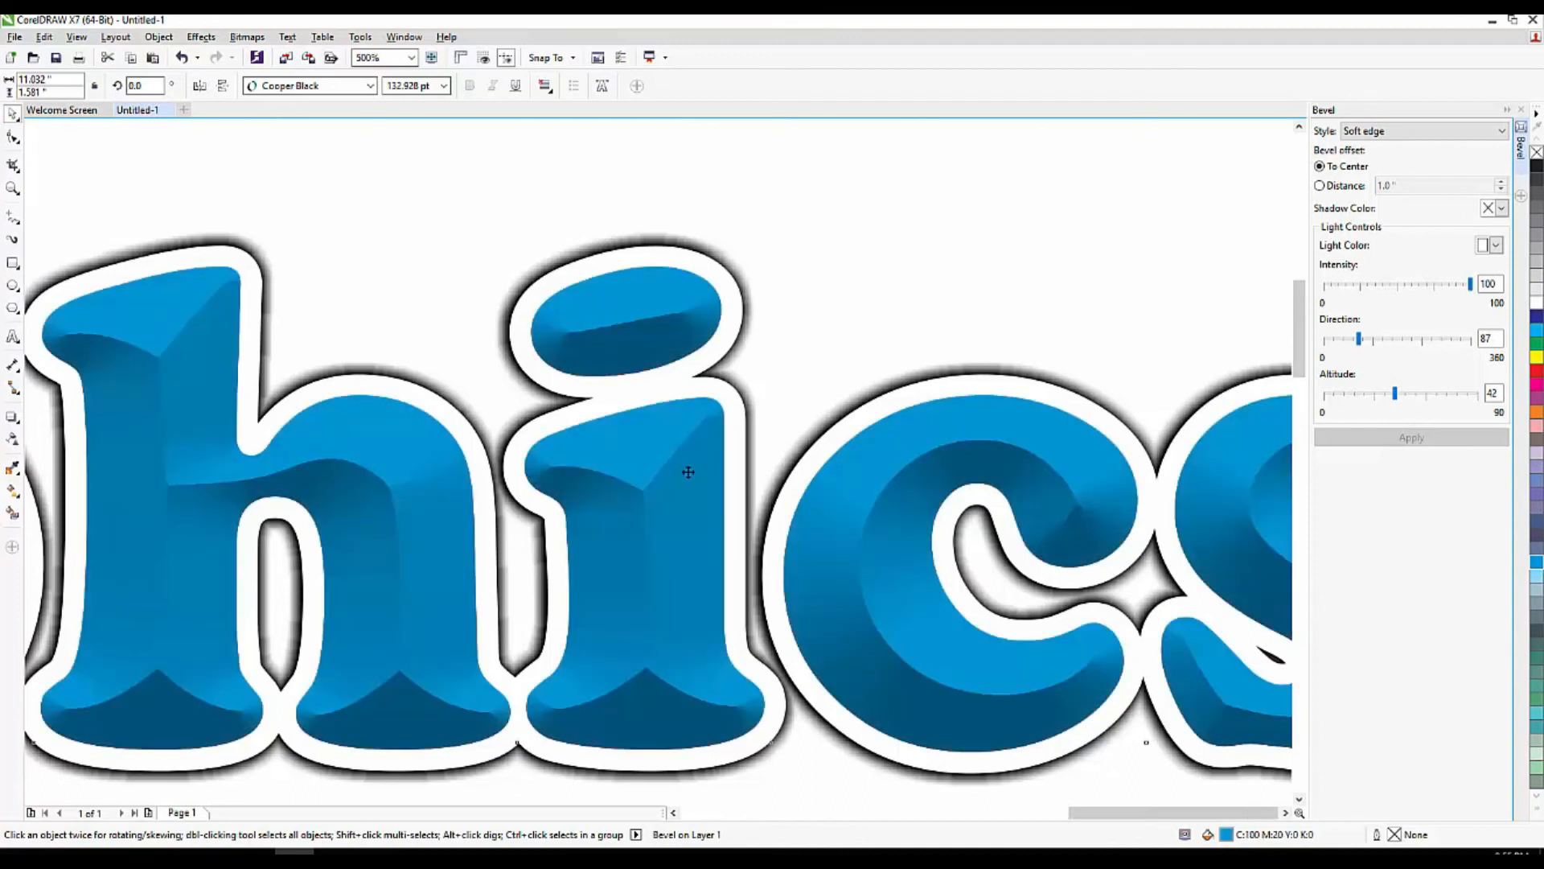
scroll(689, 474, down, 3)
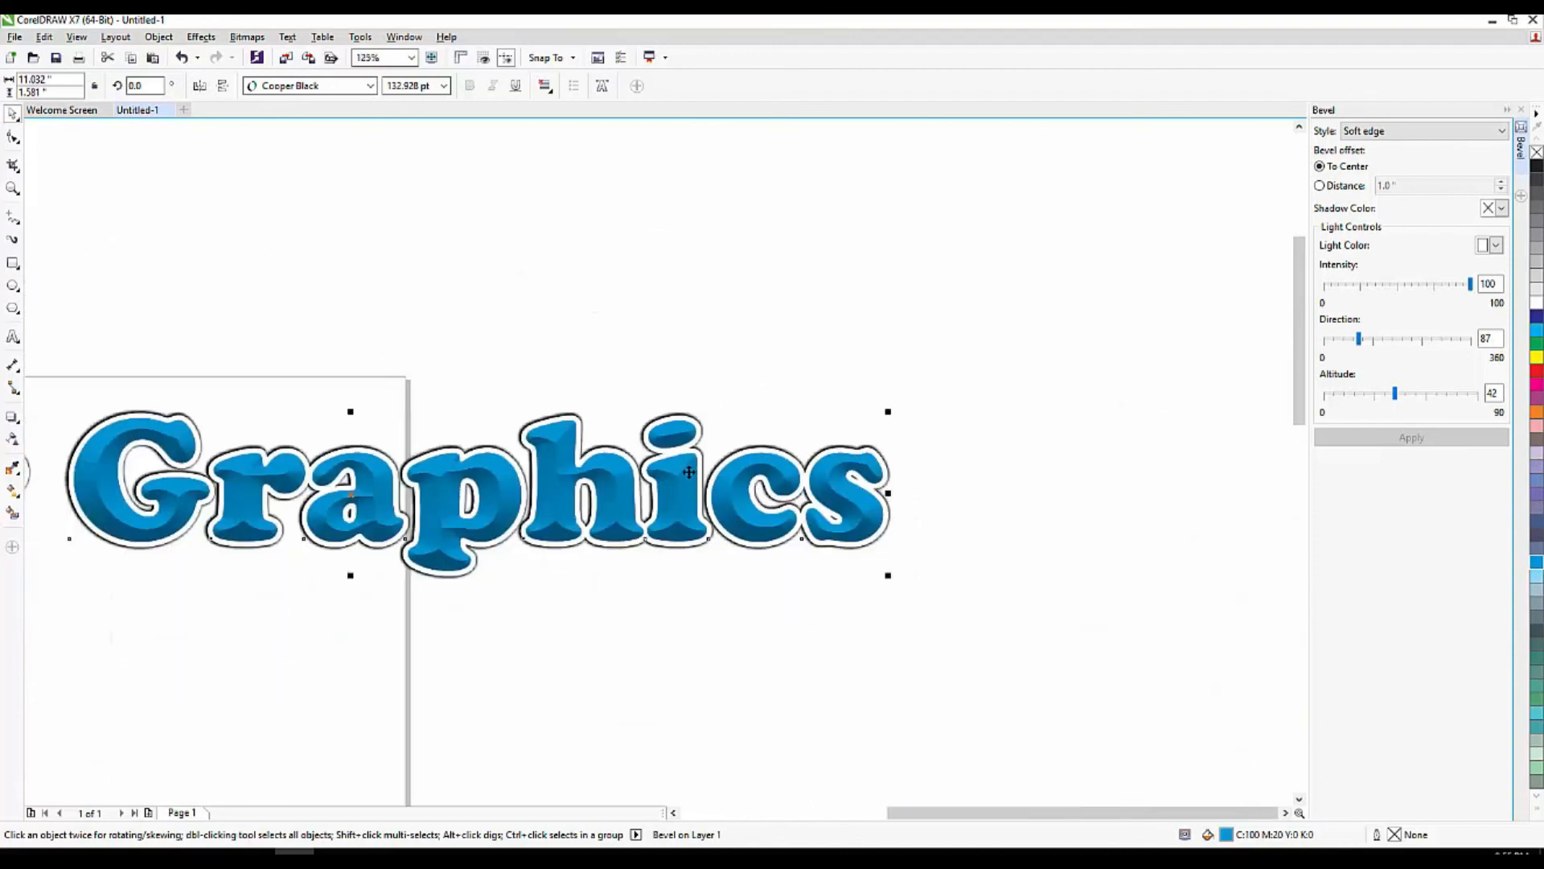